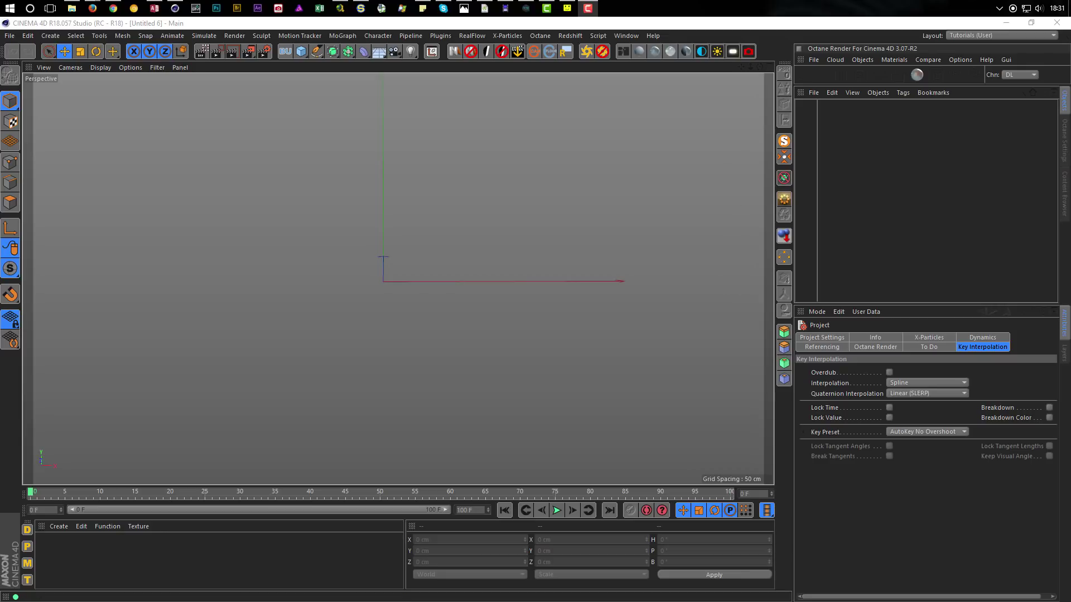
- Add a 200 cm cube primitive at the origin and convert it to an editable polygon object
left_click(693, 26)
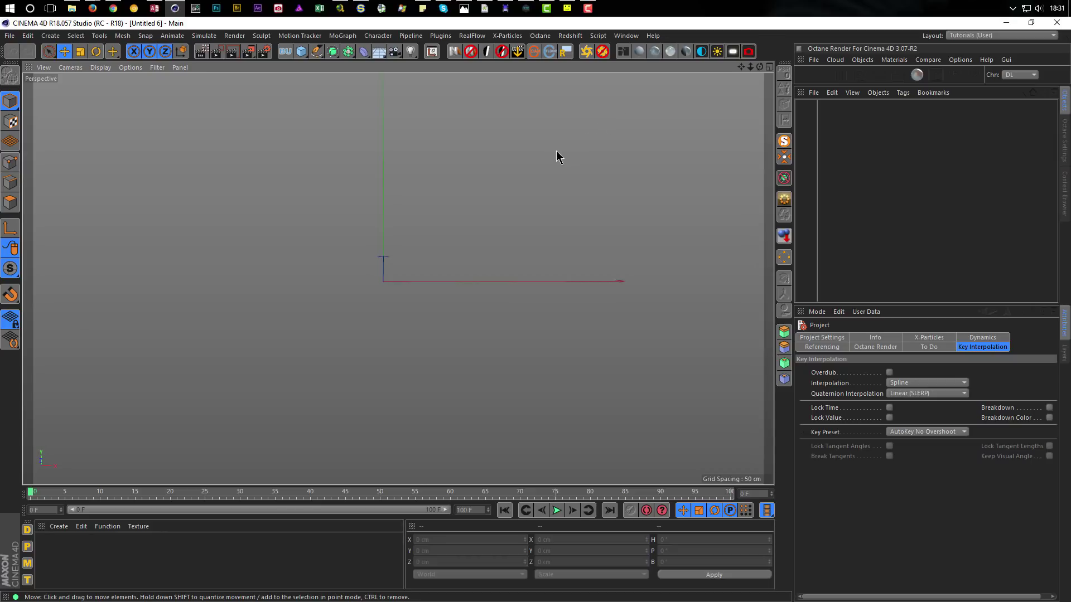
left_click(302, 53)
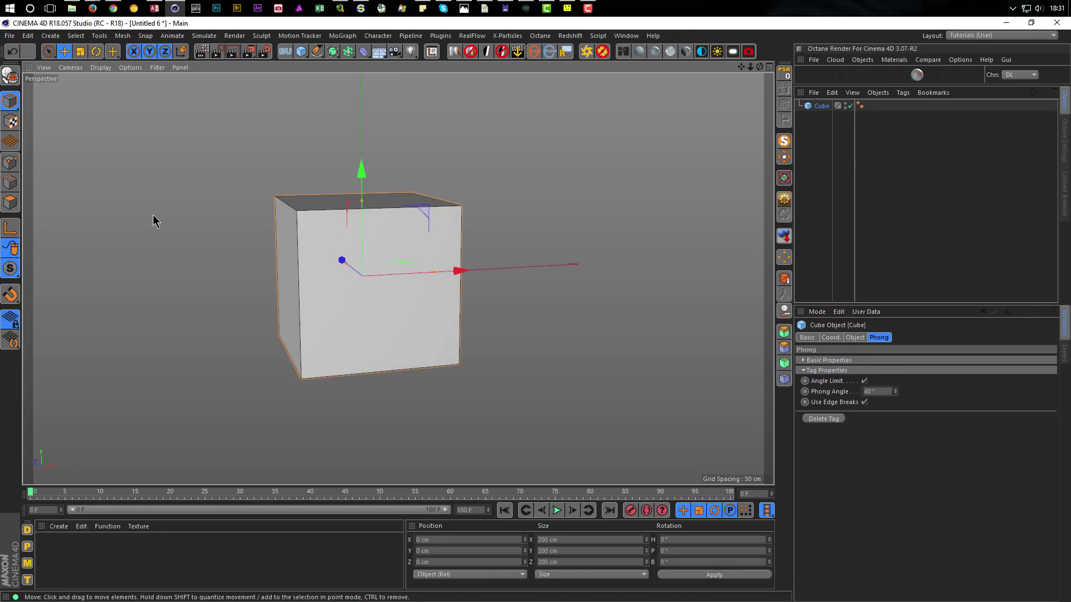
key("c")
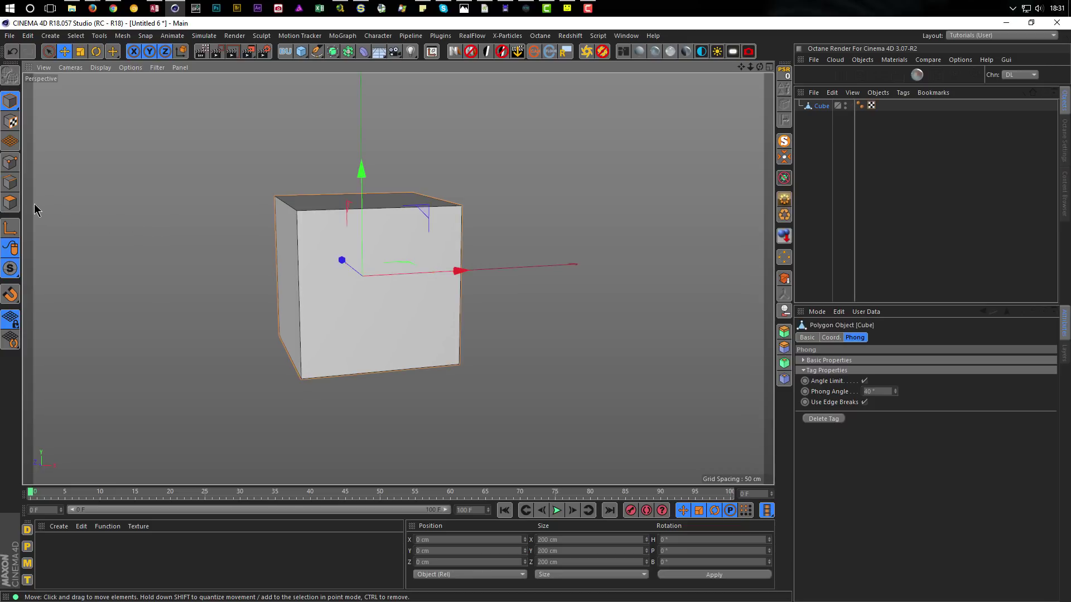
- Inset the cube's front polygon by about 51.6 cm with Extrude Inner
left_click(10, 203)
left_click(369, 323)
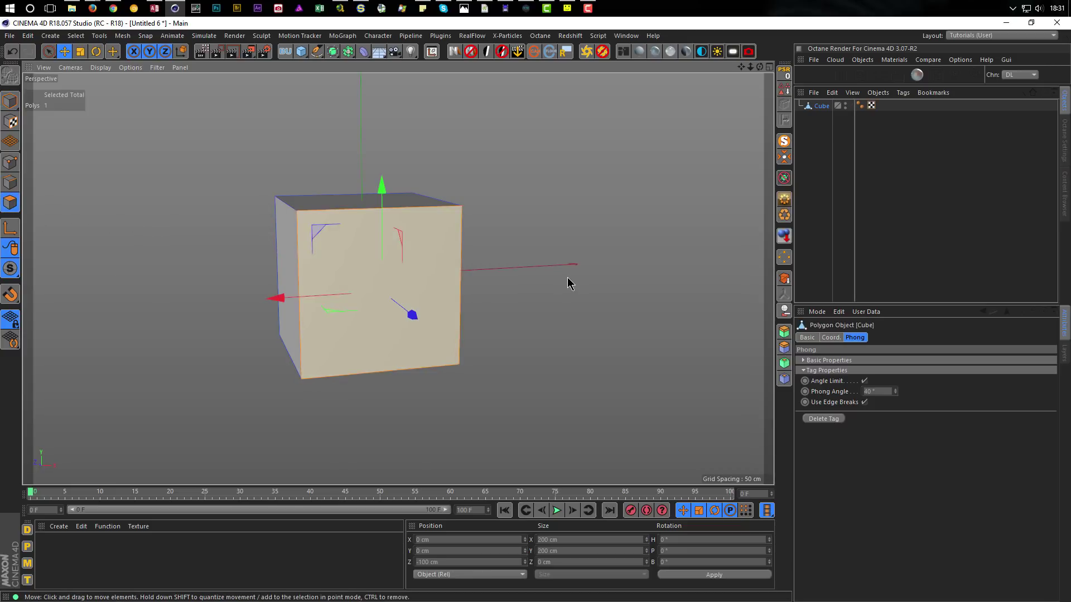
key("i")
left_click_drag(613, 251, 663, 251)
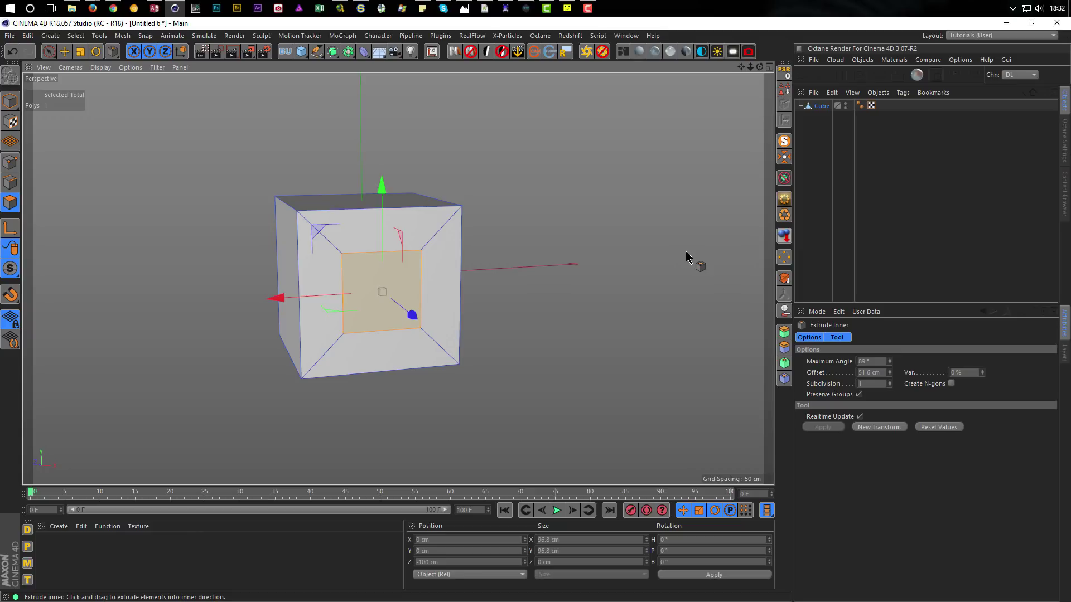
- Split the inset front polygon into its own object and hide the original cube to isolate it
key("u")
key("p")
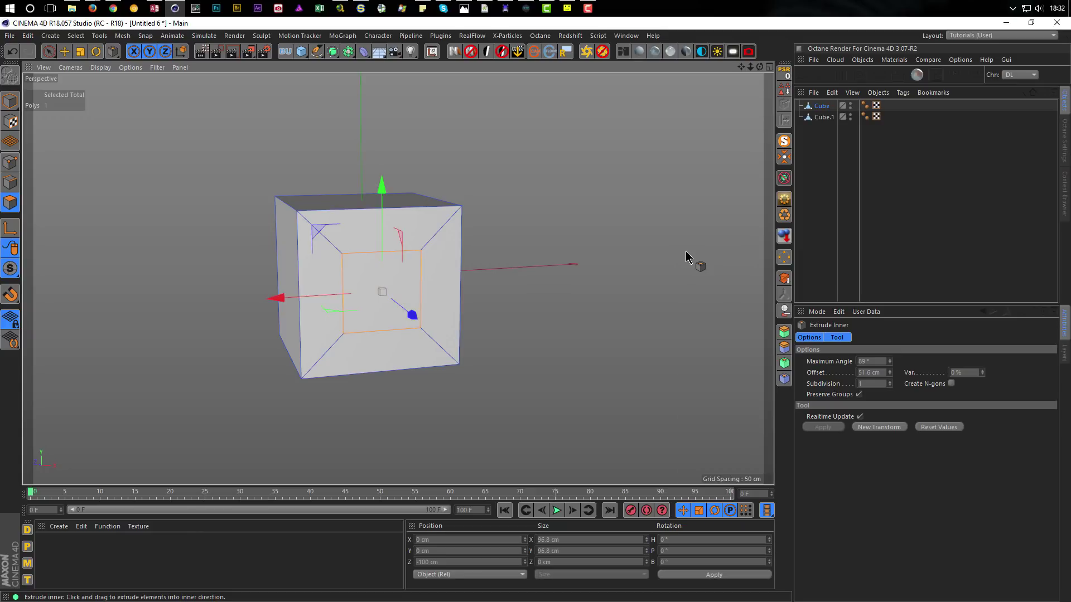
left_click(825, 117)
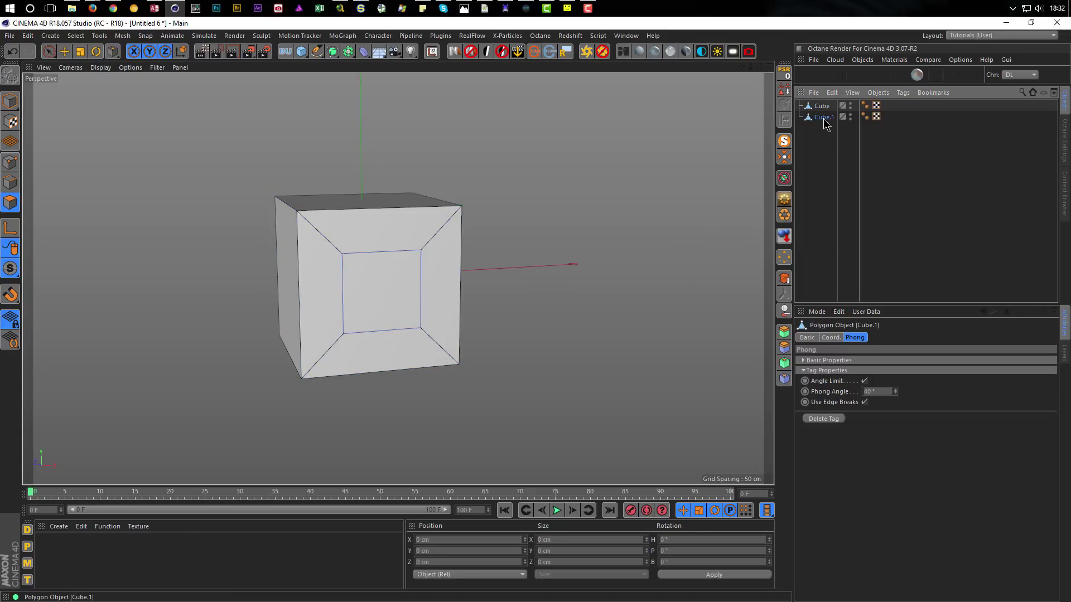
double_click(850, 103)
key("i")
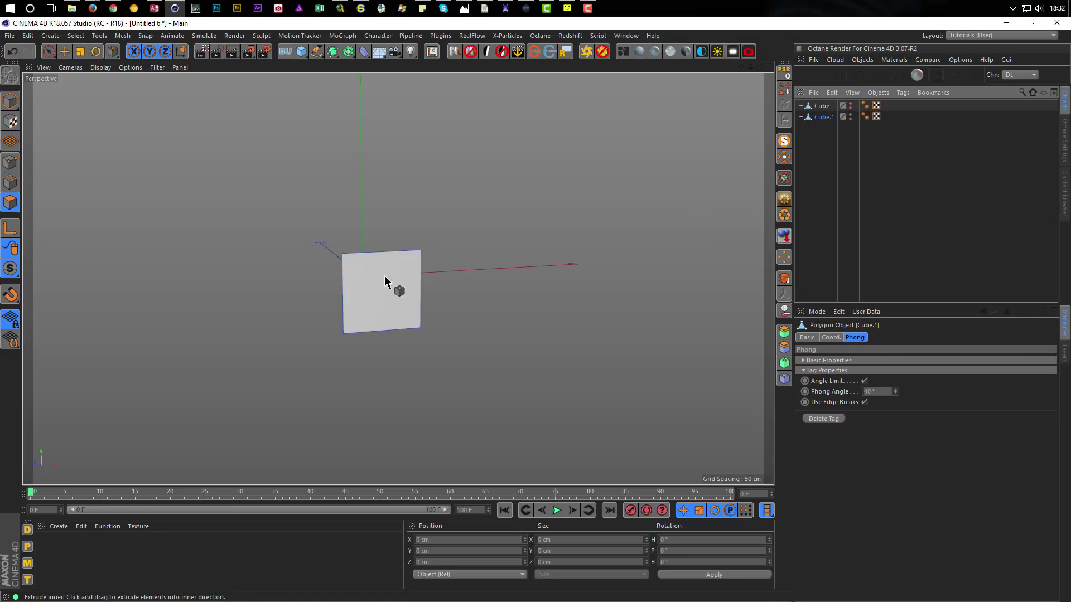
- Show the cube instead of the split-off panel and delete the cube's inner front polygon to leave an opening
double_click(850, 115)
left_click(850, 104)
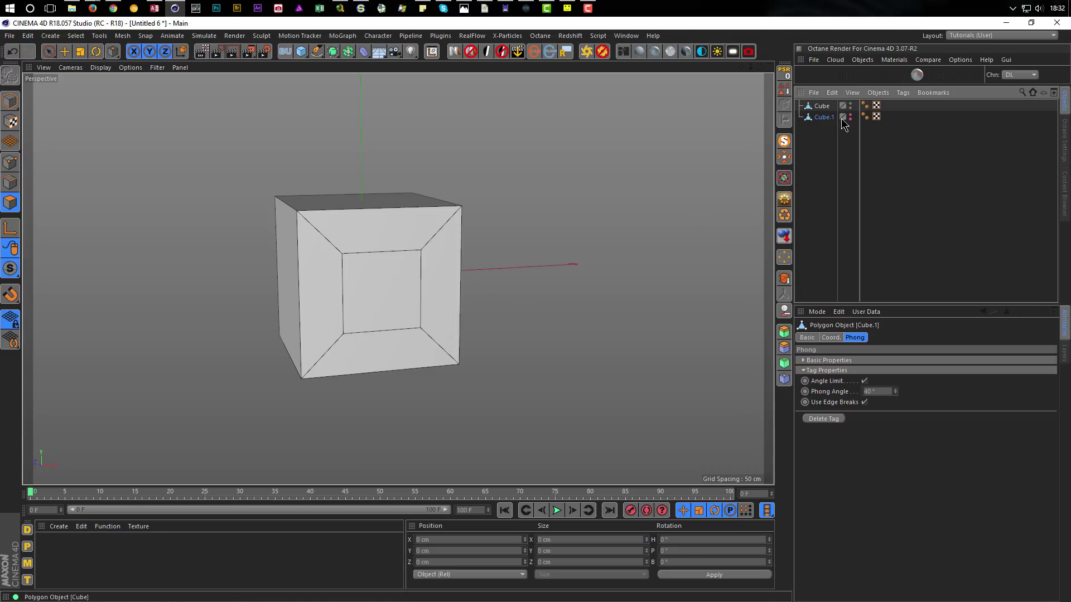
left_click(820, 107)
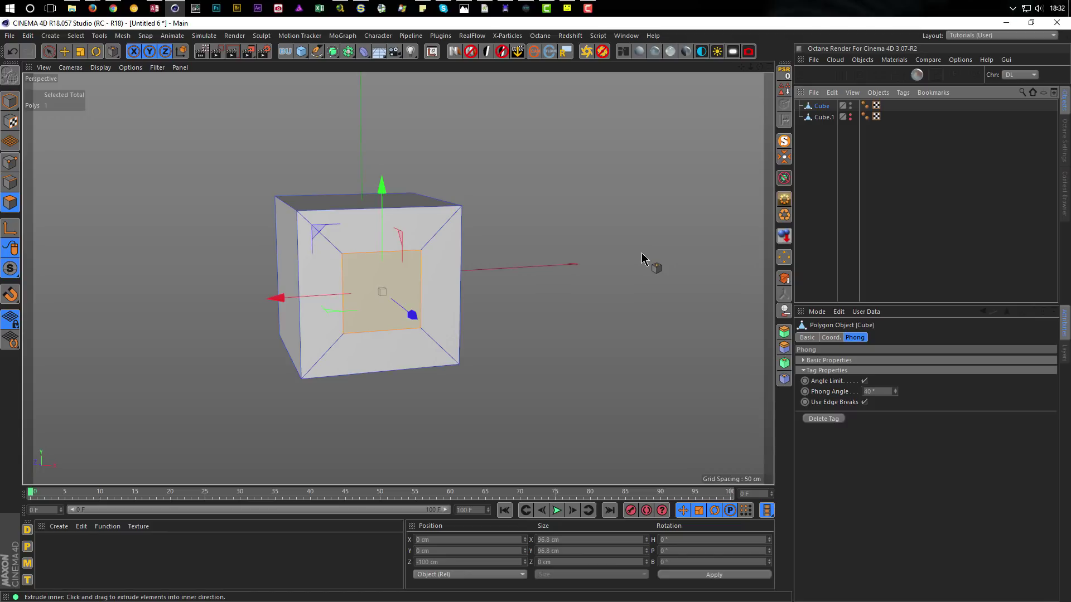
key("Delete")
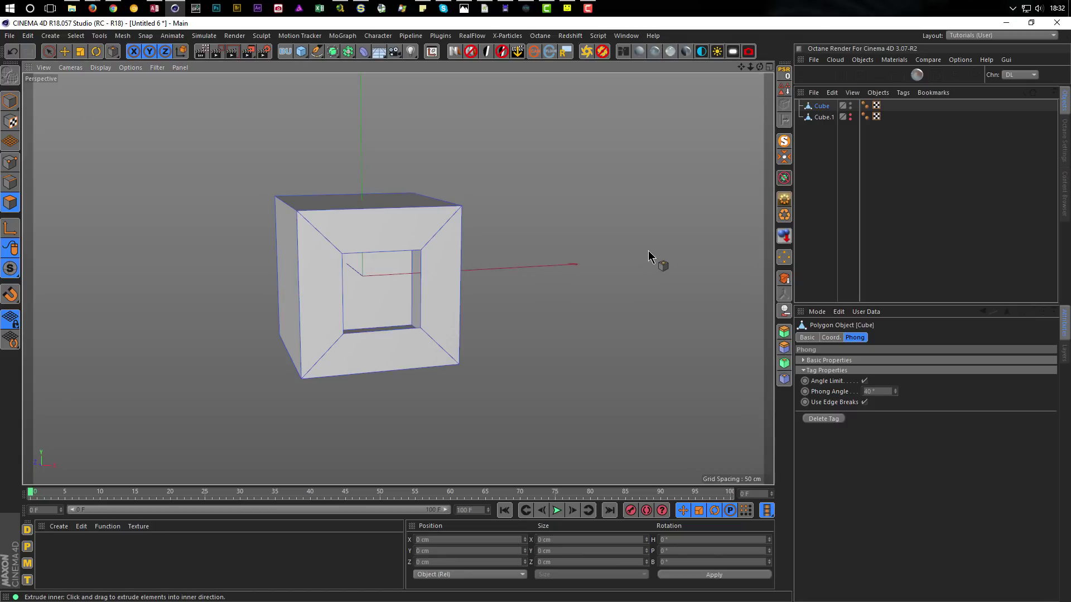
- Hide the cube, show the split-off panel again and select the panel object
double_click(850, 105)
left_click(850, 116)
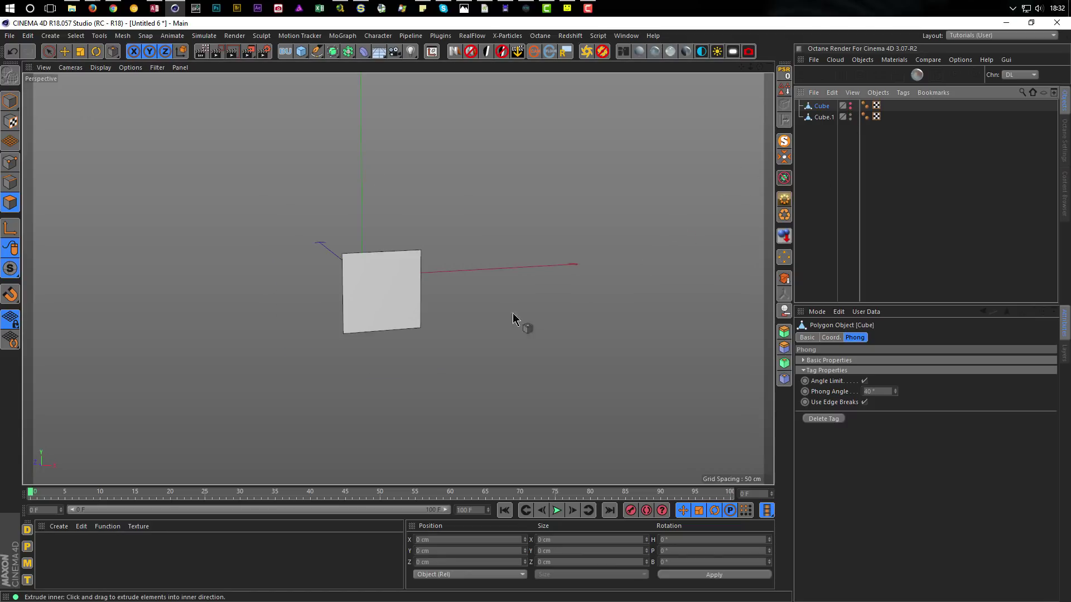
left_click(827, 118)
- Select the panel's upper and lower edges and connect their midpoints to divide it into two vertical halves
left_click(10, 183)
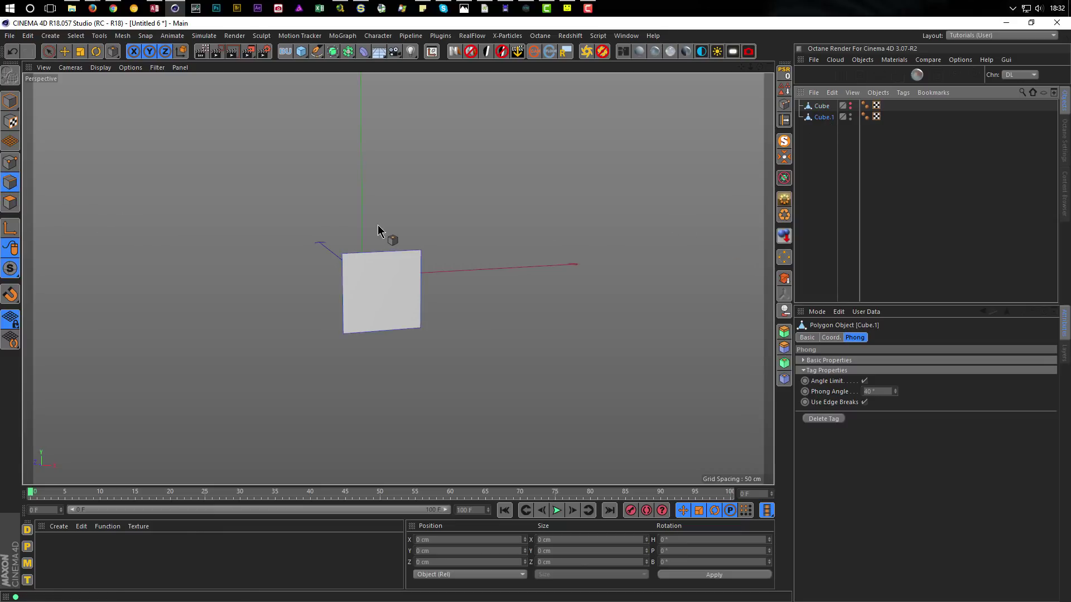
key("9")
left_click(378, 282)
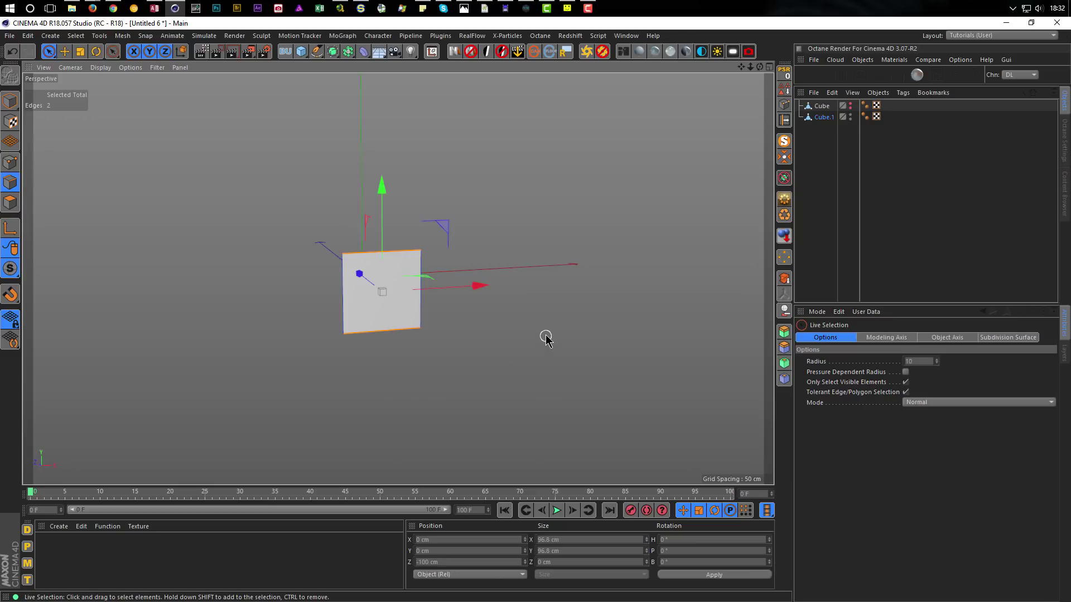
right_click(597, 225)
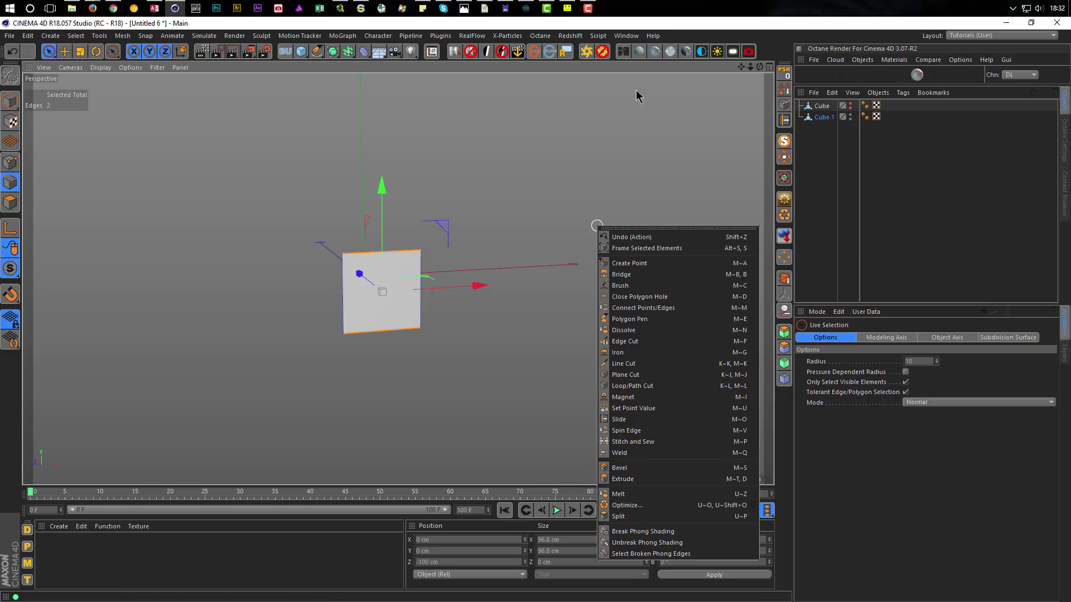
key("Escape")
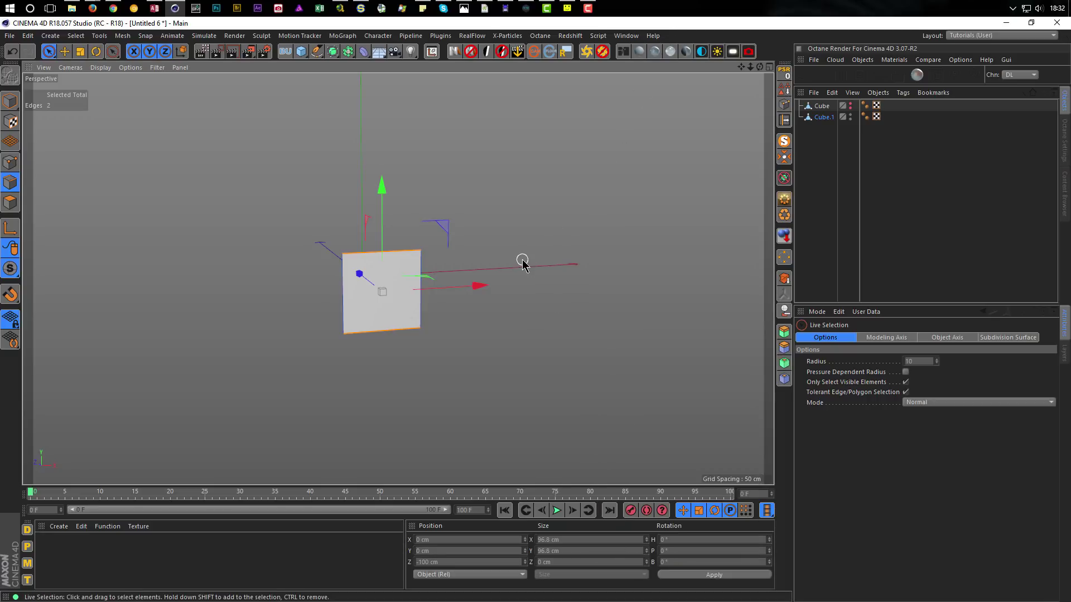
key("m")
key("m")
- Delete the panel's two right-hand corner points to keep only its left half, and return to Model mode
left_click(10, 162)
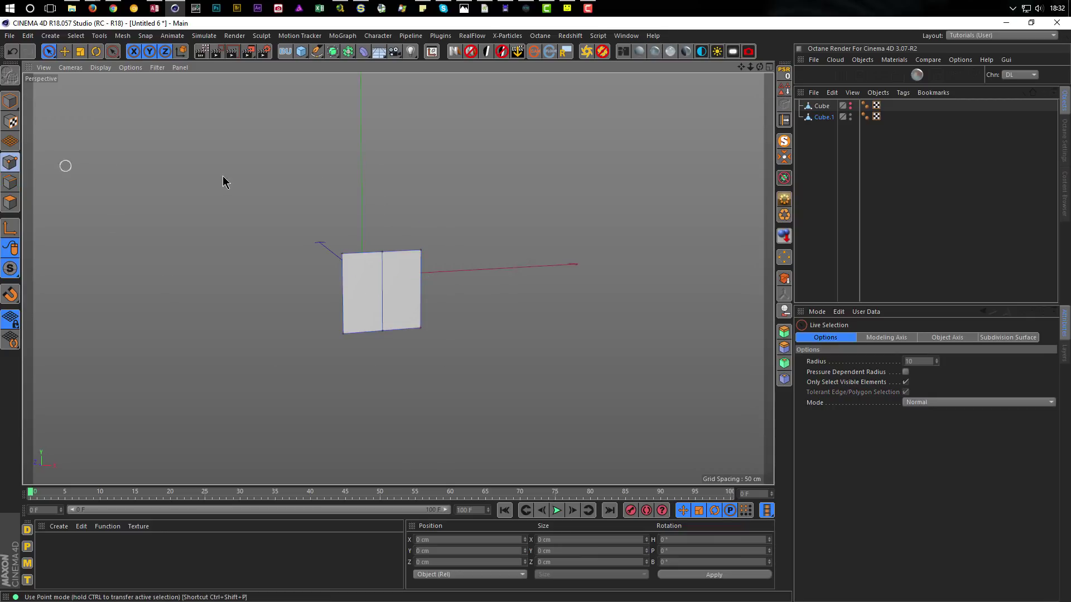
left_click(421, 251)
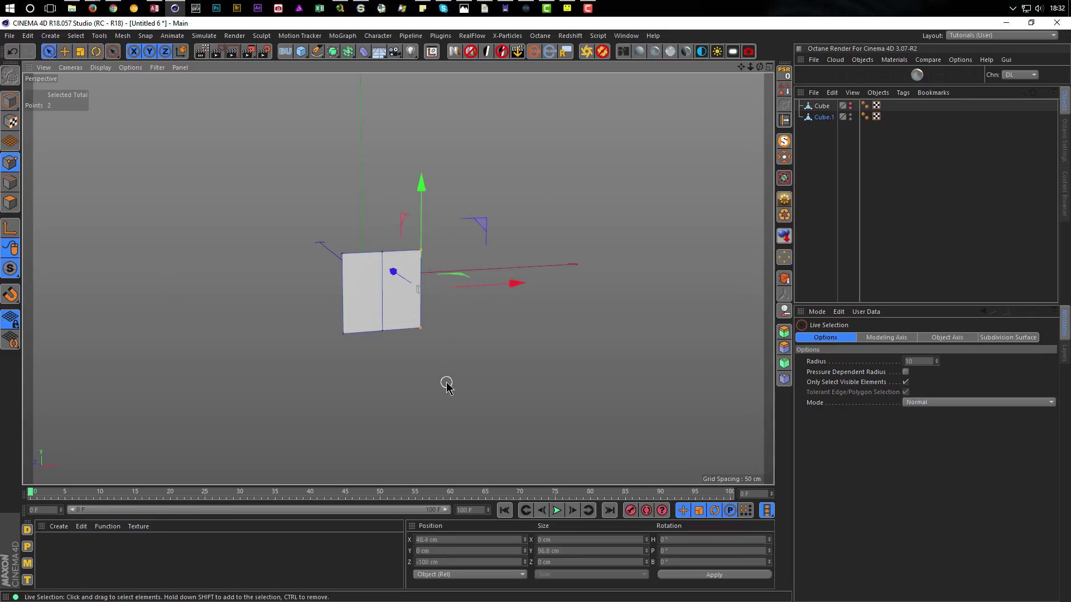
key("Delete")
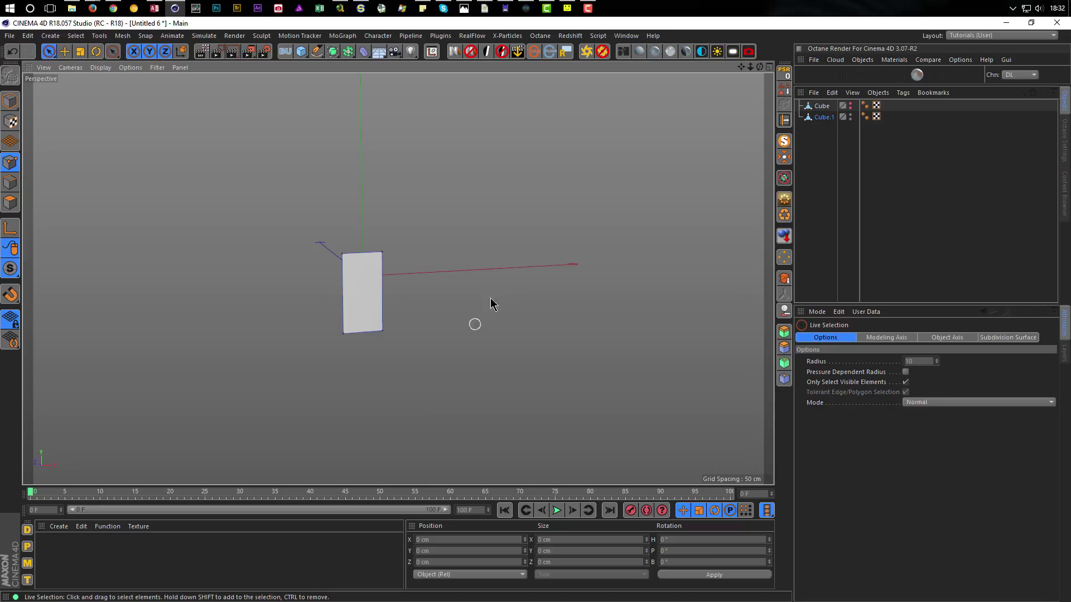
left_click(823, 118)
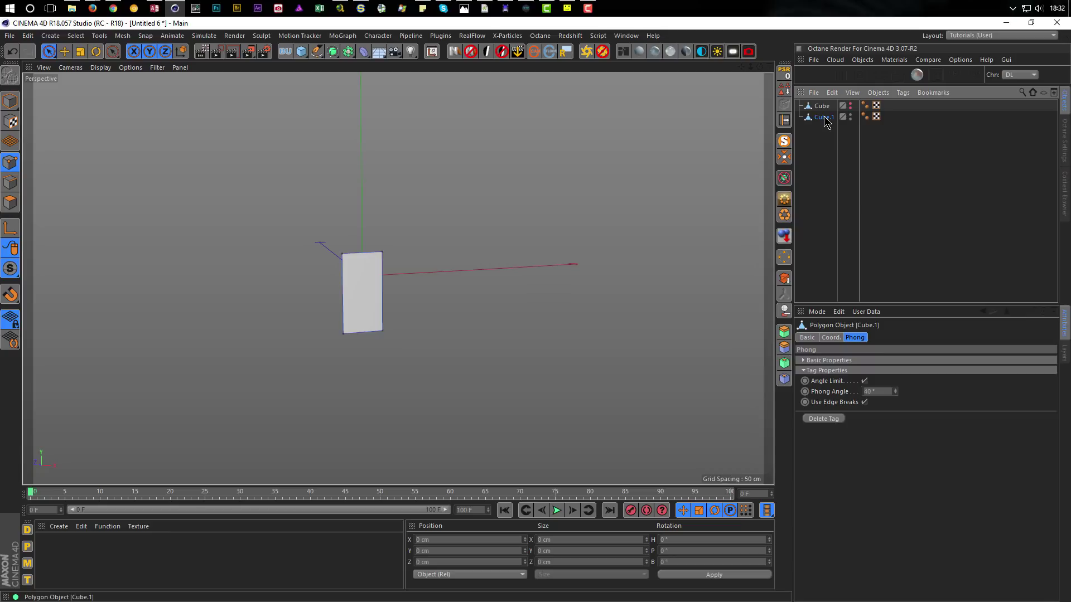
left_click(10, 101)
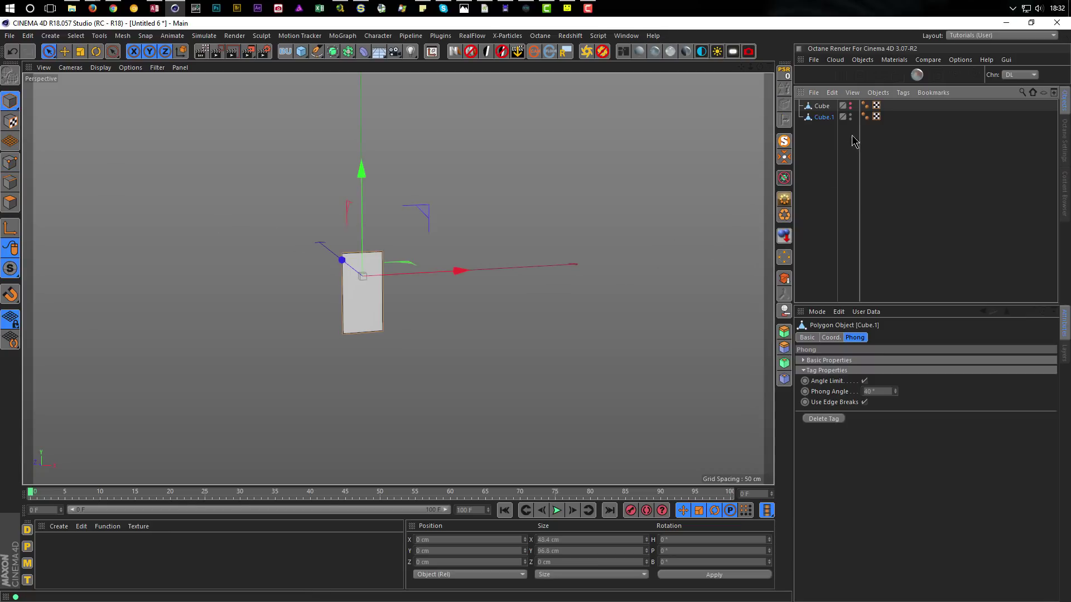
- Duplicate the half panel and set the copy's X position to 48.4 cm
left_click_drag(823, 122, 823, 136, "ctrl")
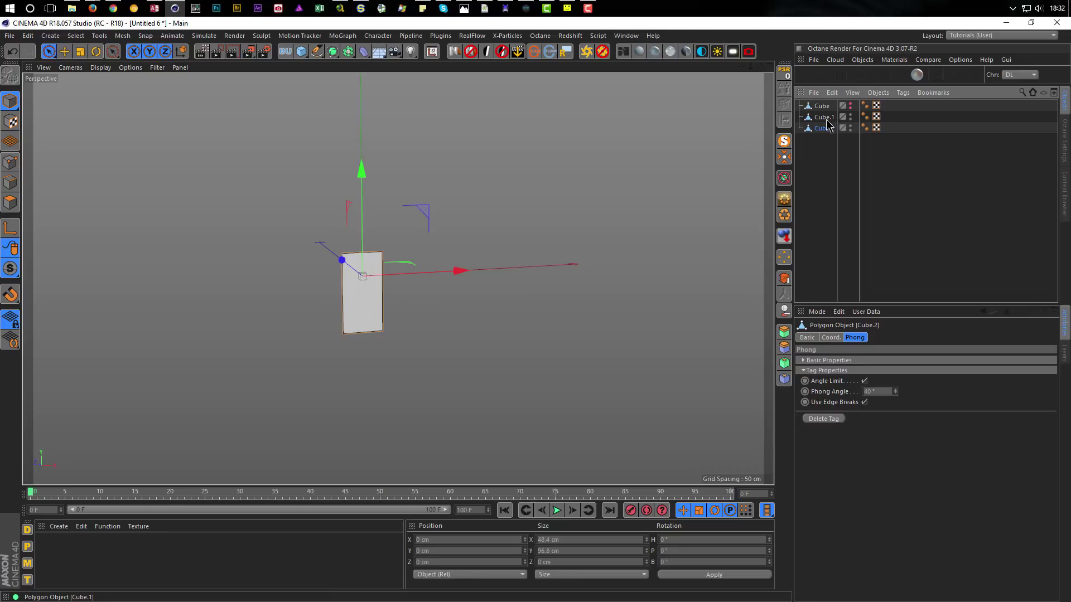
left_click(569, 539)
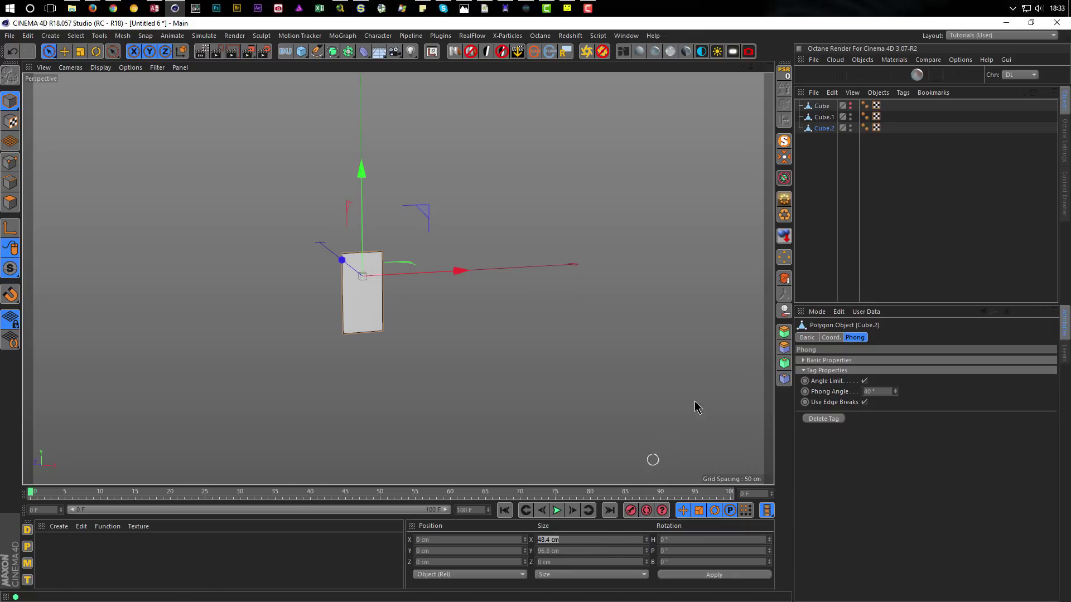
left_click(830, 337)
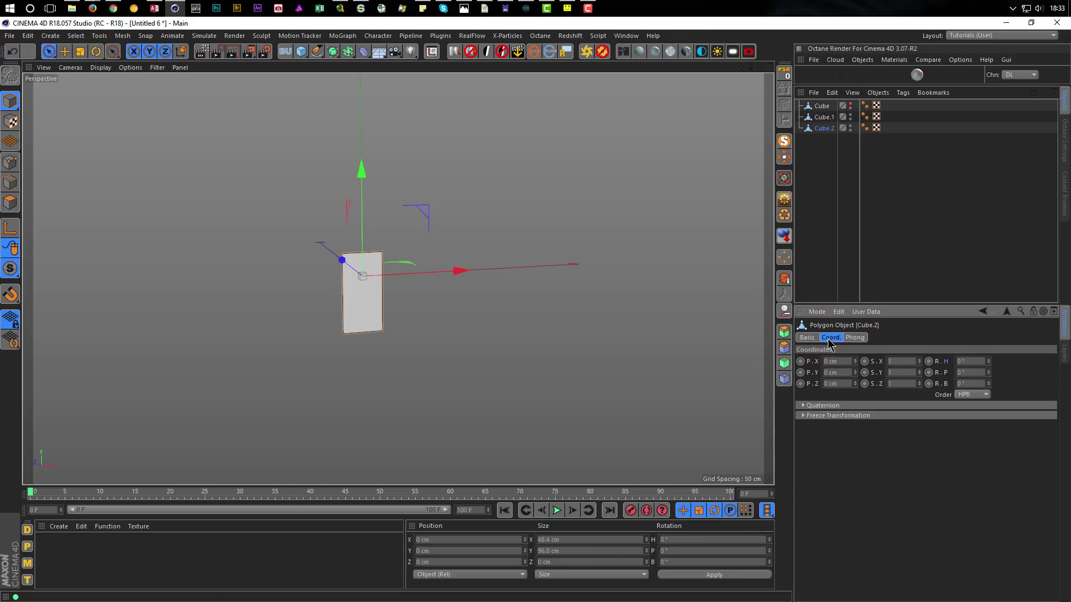
left_click(840, 361)
type("48.4")
key("Return")
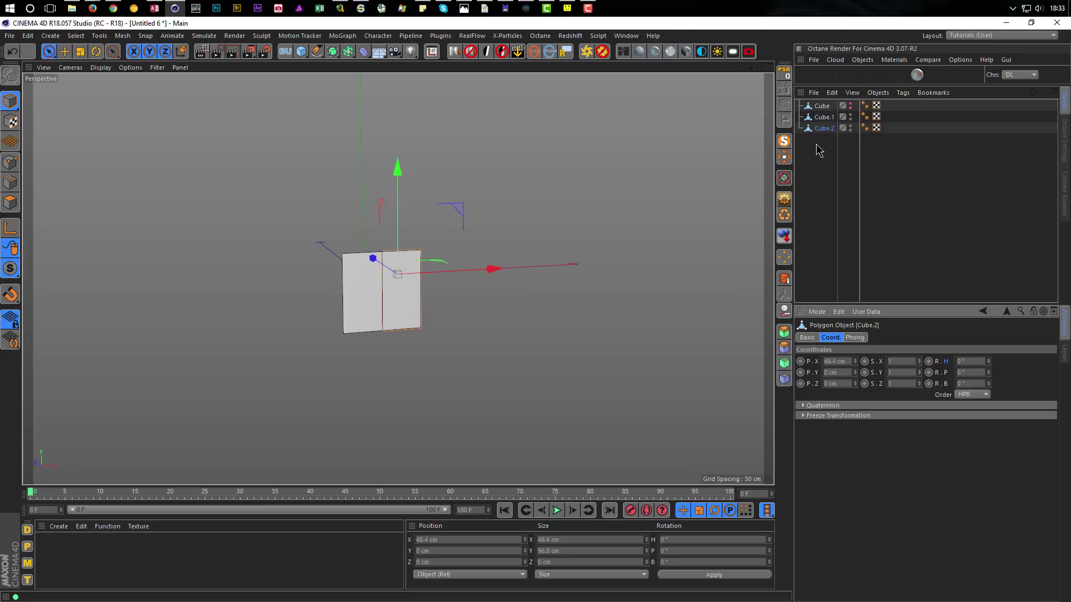
- Centre the axes of both half panels on their geometry and select the left half alone
left_click(824, 117, "ctrl")
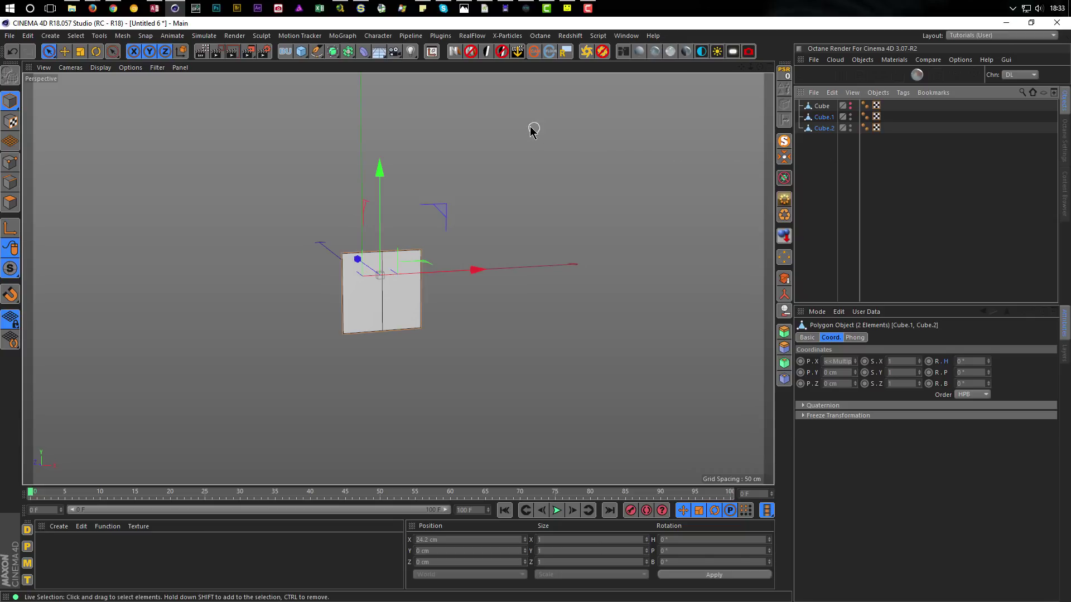
left_click(782, 159)
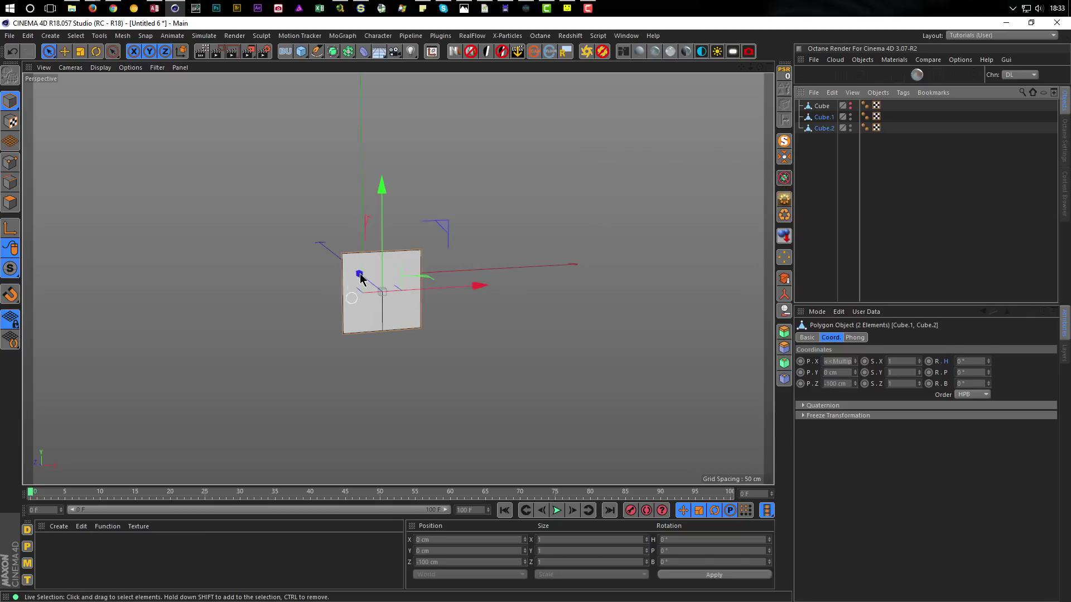
left_click(820, 140)
left_click(820, 118)
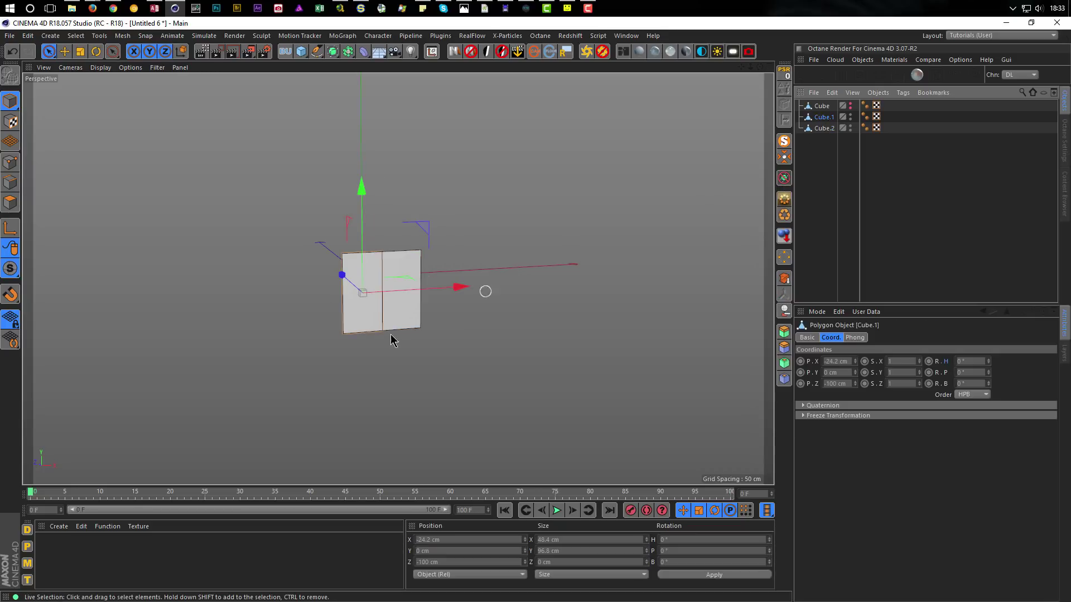
- Examine the left half panel's axis placement from the side and in the Front view
left_click_drag(393, 296, 234, 294, "alt")
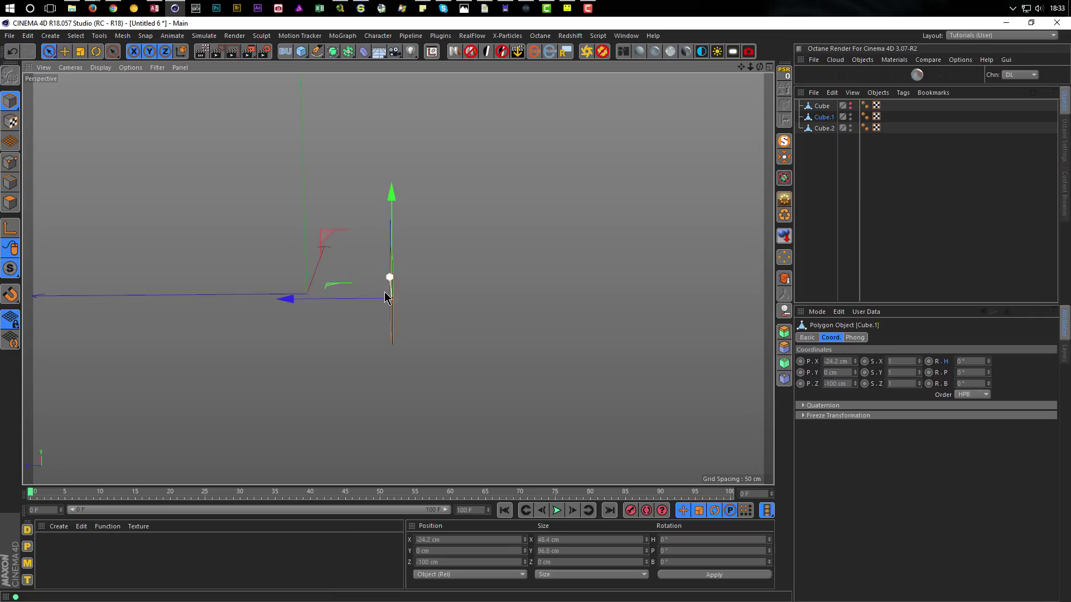
left_click_drag(434, 302, 519, 296, "alt")
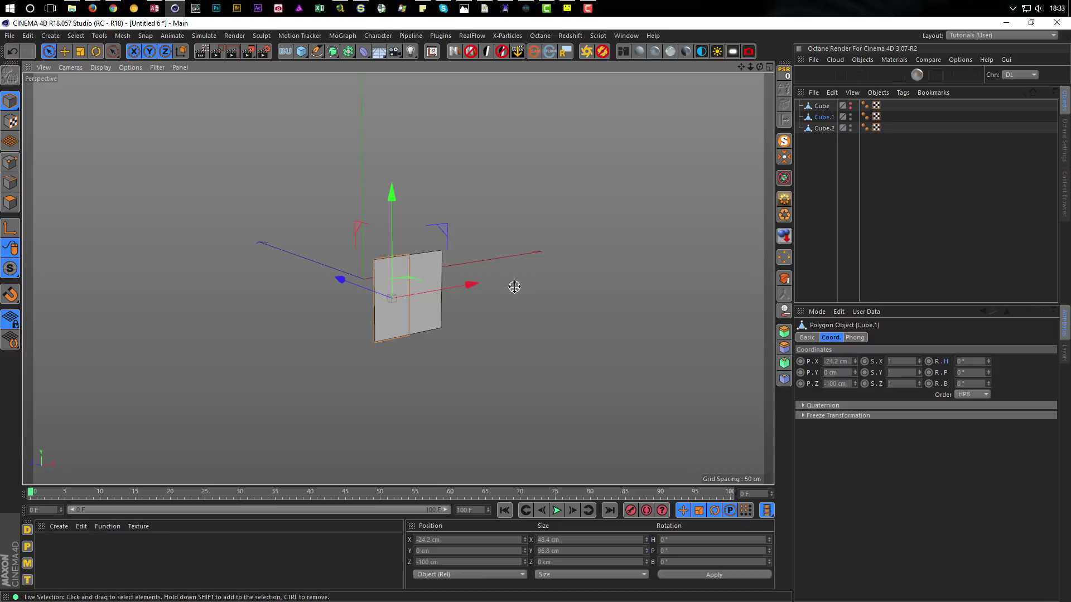
middle_click(514, 289)
middle_click(500, 351)
scroll(442, 141, "up", 10)
middle_click_drag(443, 279, 458, 304, "alt")
scroll(457, 305, "up", 6)
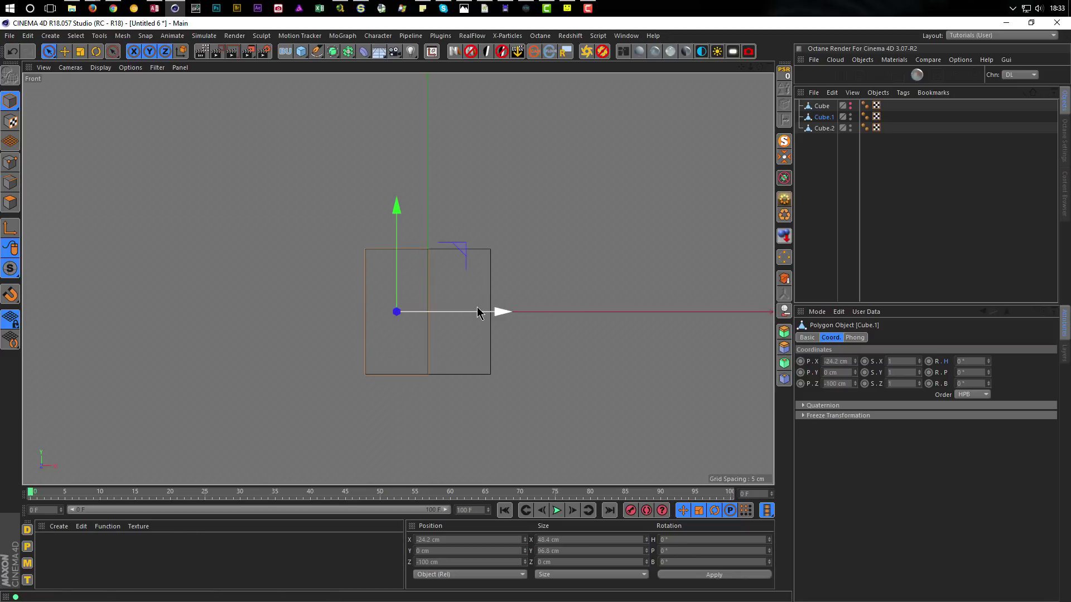
middle_click(559, 272)
middle_click(290, 214)
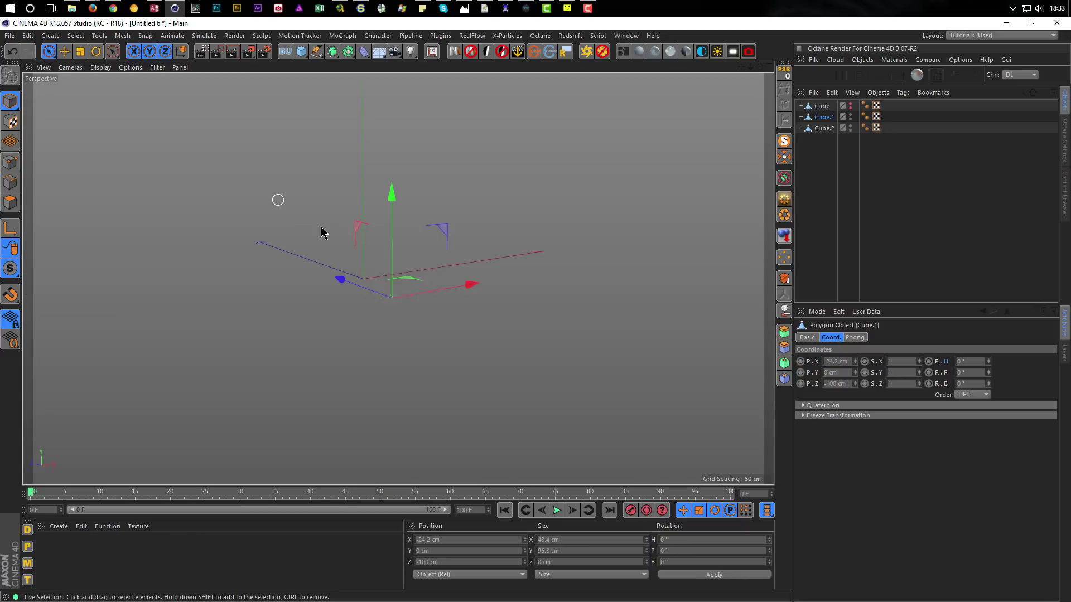
- Delete the duplicated right half panel, select the remaining left half and show all four views
left_click(824, 128)
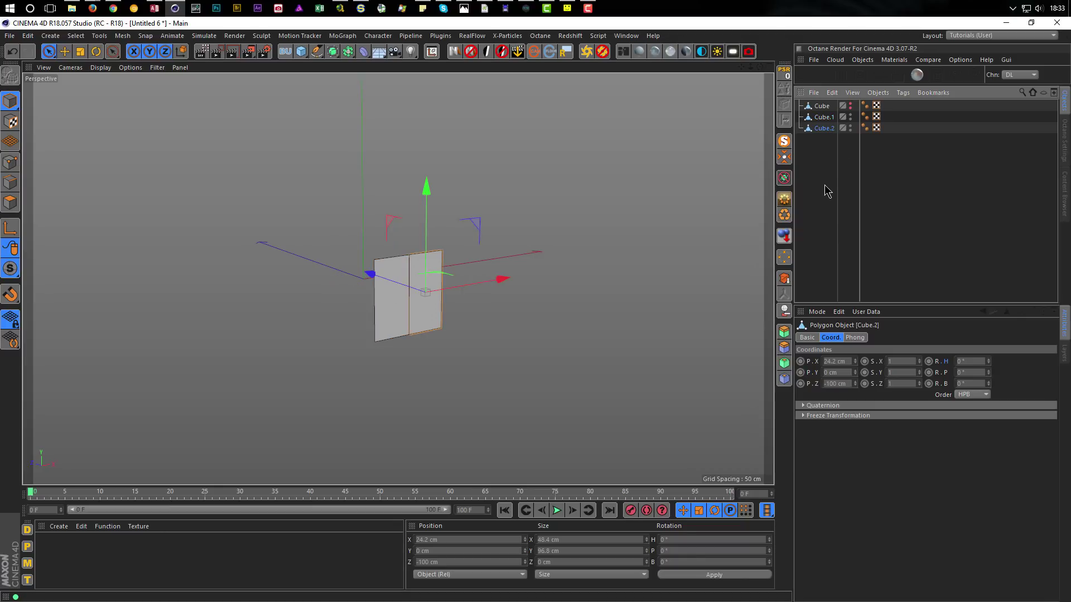
key("Delete")
left_click(818, 119)
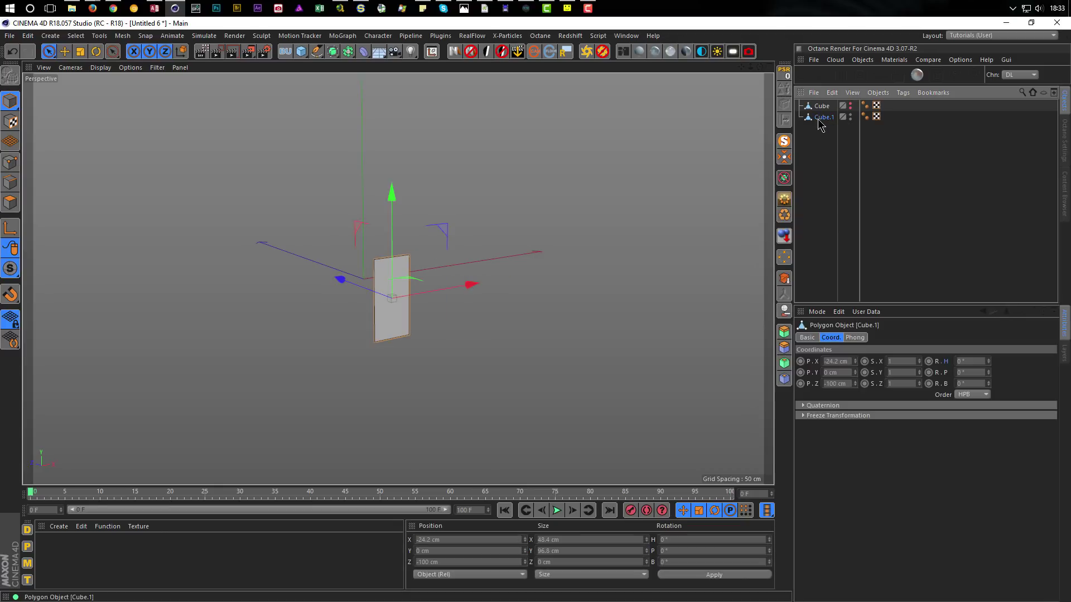
middle_click(478, 334)
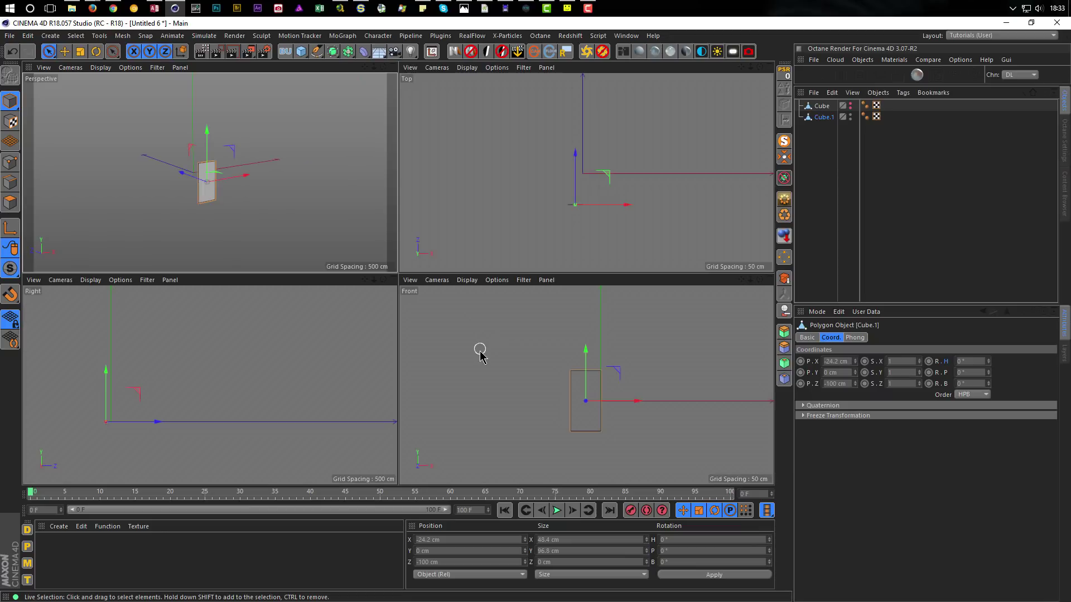
- Enable snapping with Edge Snap in the maximized Front view for repositioning the half panel's axis
middle_click(523, 393)
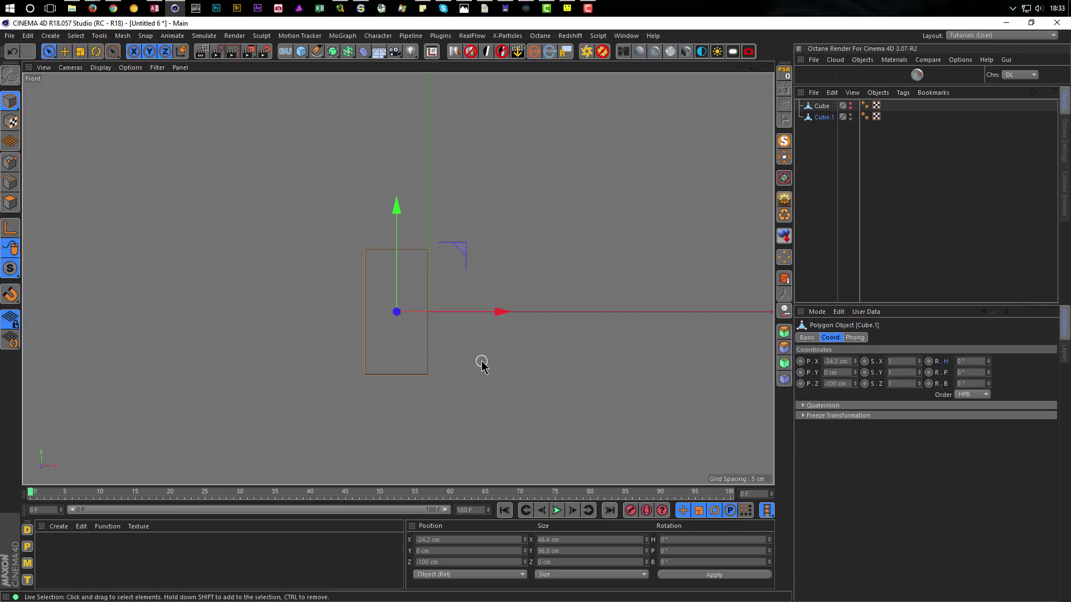
left_click(10, 295)
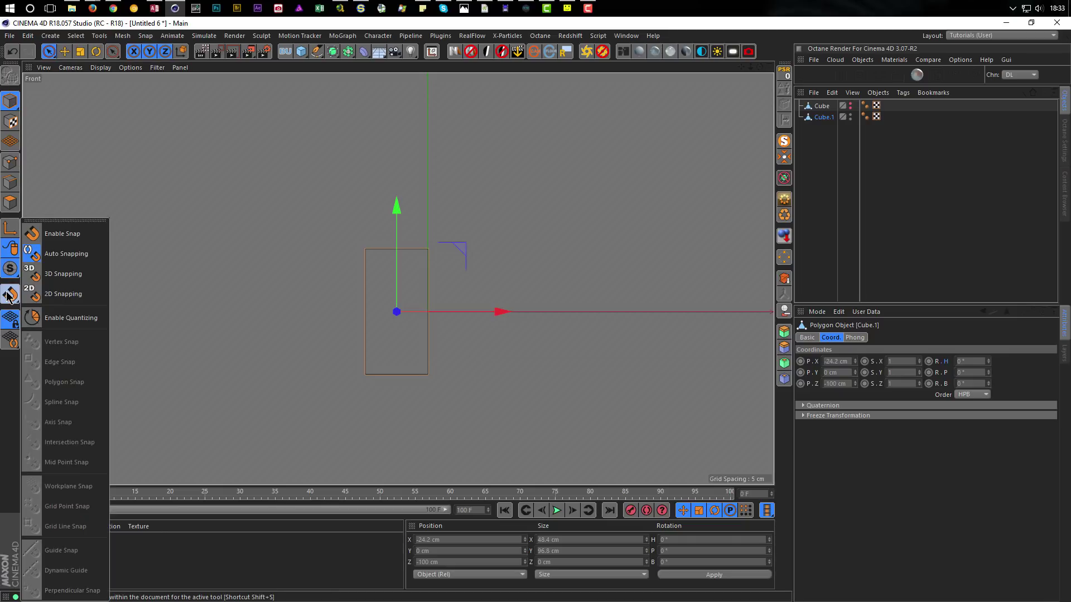
left_click(61, 233)
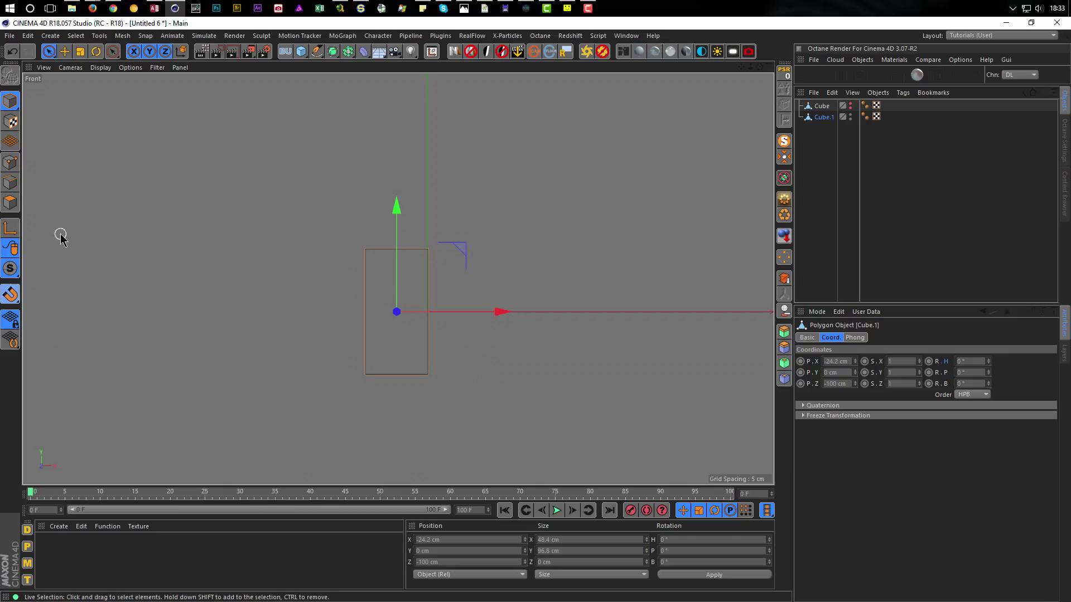
left_click(11, 294)
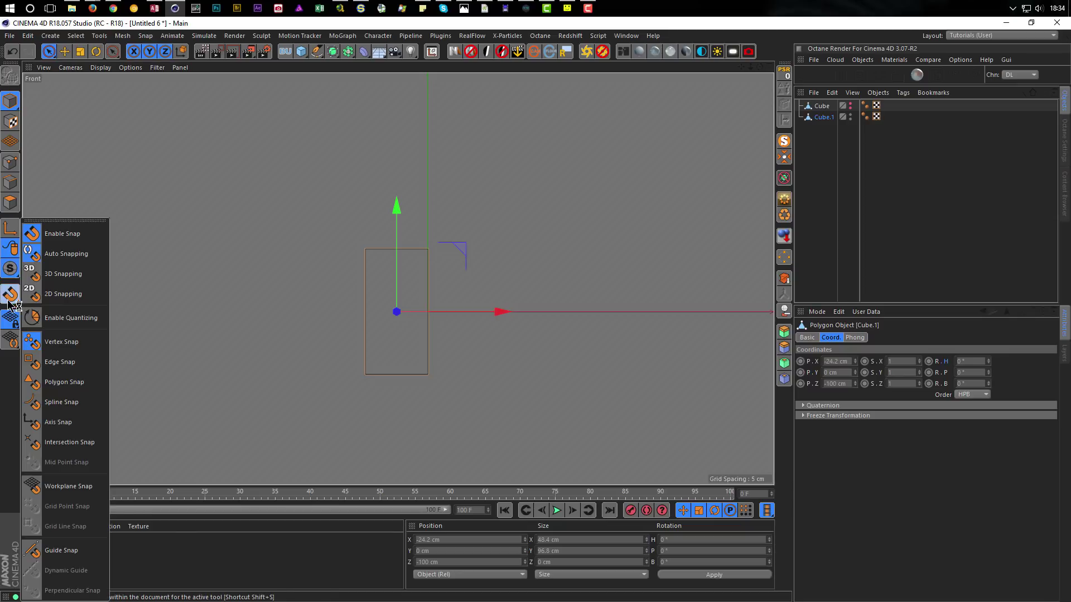
left_click(53, 363)
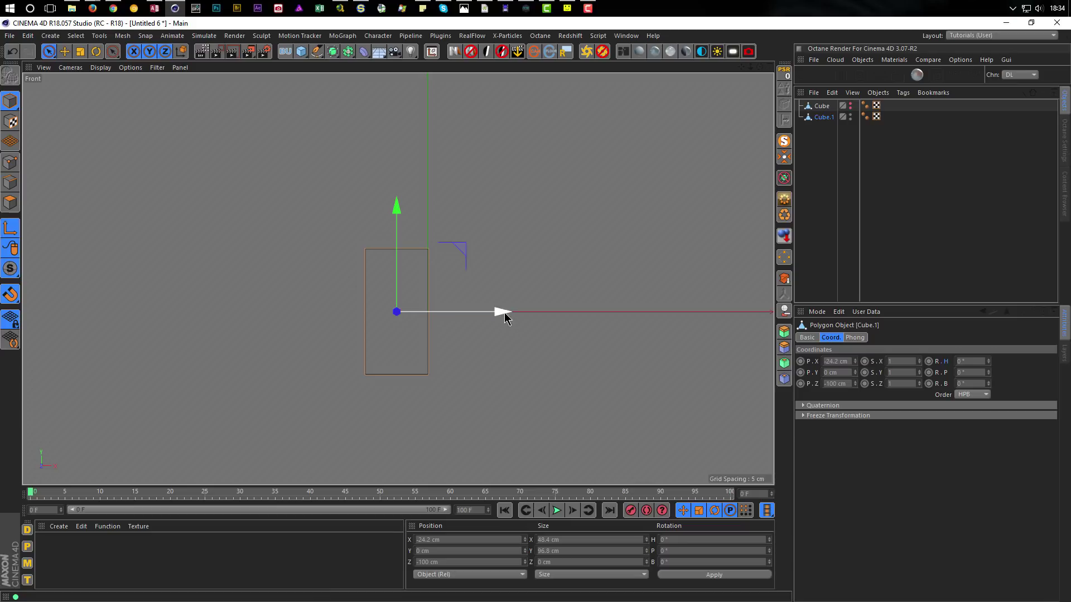
- Move the half panel's axis along X onto its left edge and return to the full Perspective view
left_click_drag(500, 313, 473, 313)
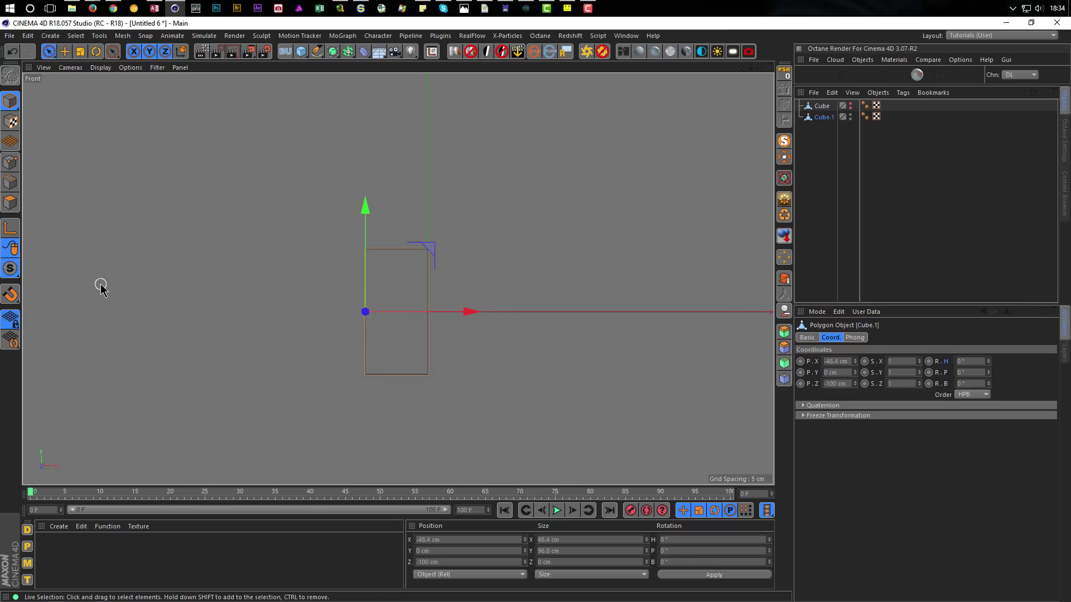
middle_click(237, 278)
middle_click(270, 211)
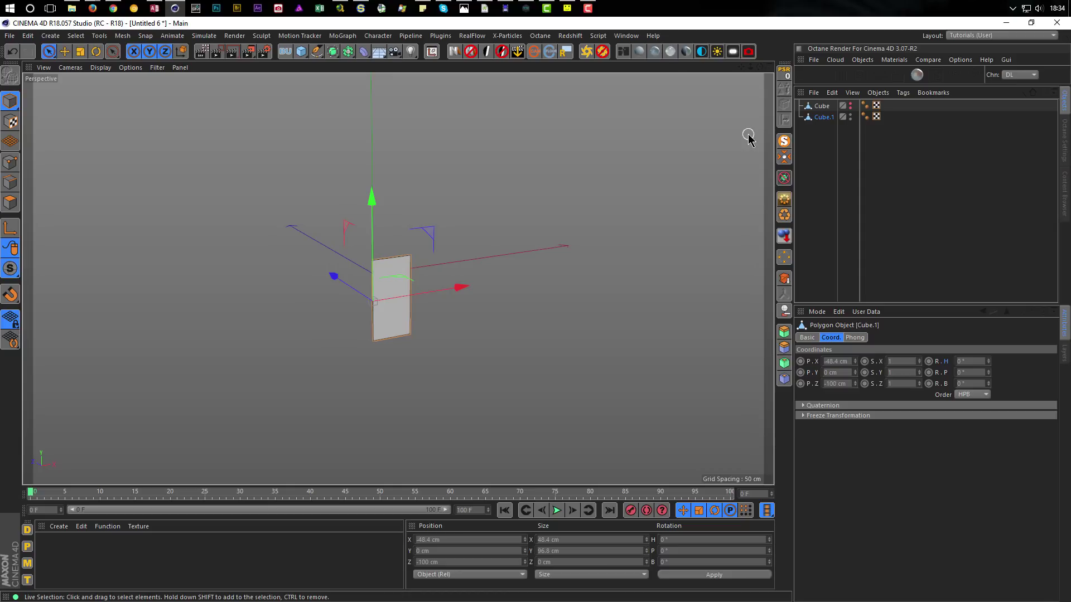
- Add a Symmetry object and make the half panel (Cube.1) its child to mirror it across the opening
left_click(347, 53)
left_click(475, 107)
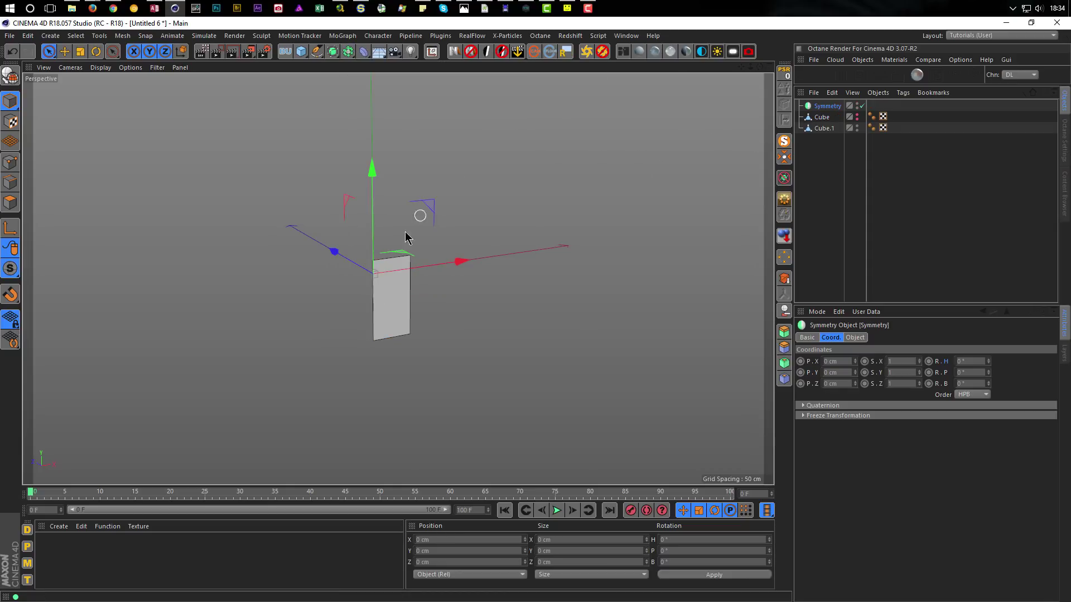
left_click_drag(387, 275, 396, 300, "alt")
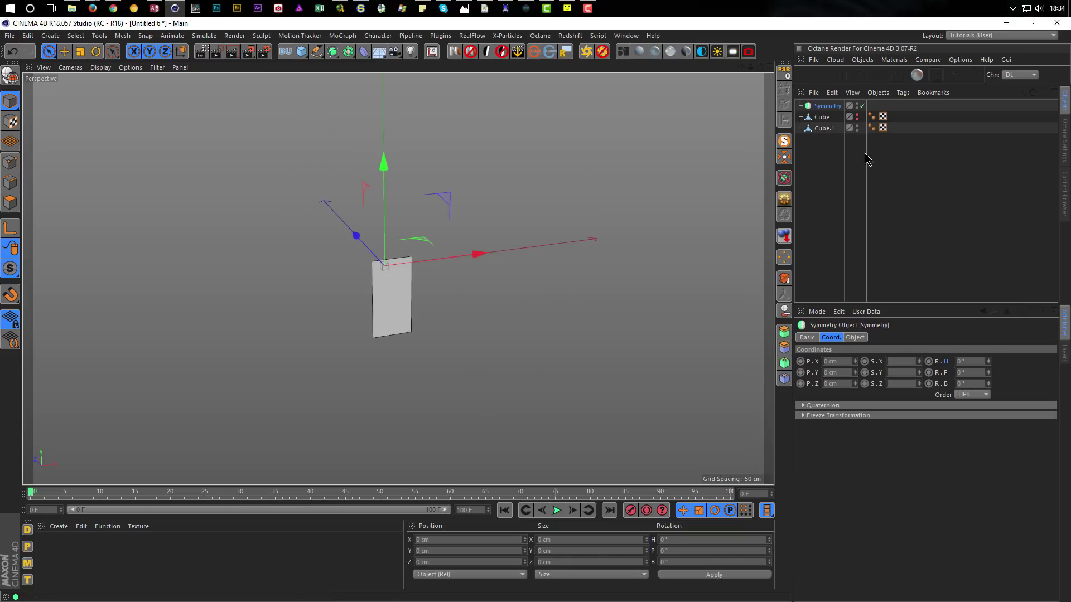
left_click_drag(824, 126, 829, 120)
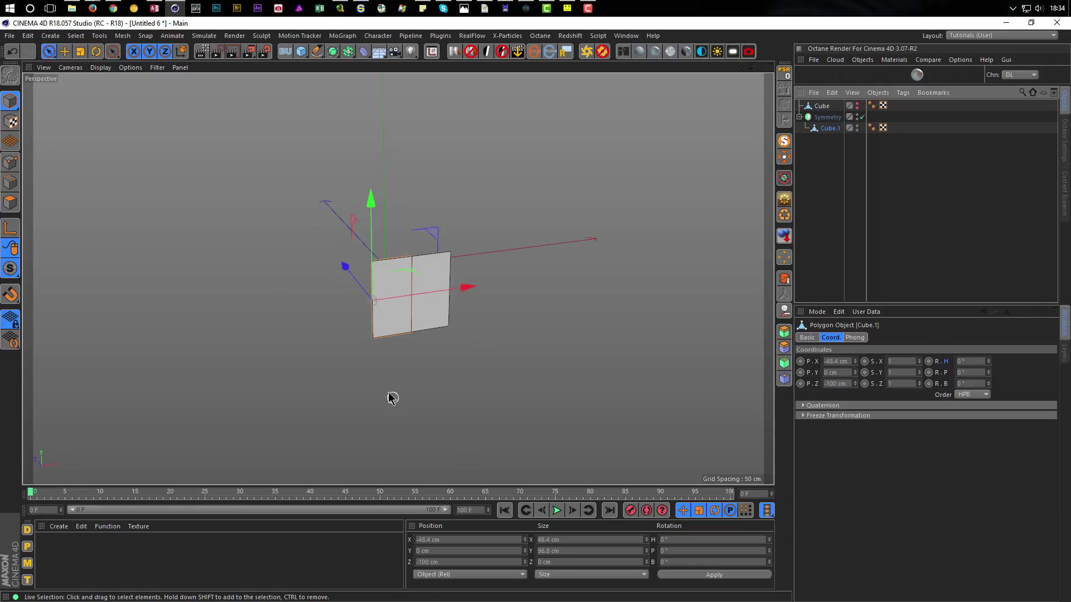
- Rotate the half panel about its vertical hinge axis as a test, and reset its H rotation to 0°
key("r")
mouse_move(368, 333)
left_mouse_down()
mouse_move(224, 306)
mouse_move(304, 318)
mouse_move(308, 305)
mouse_move(357, 307)
mouse_move(331, 318)
mouse_move(359, 316)
left_mouse_up()
left_click(829, 128)
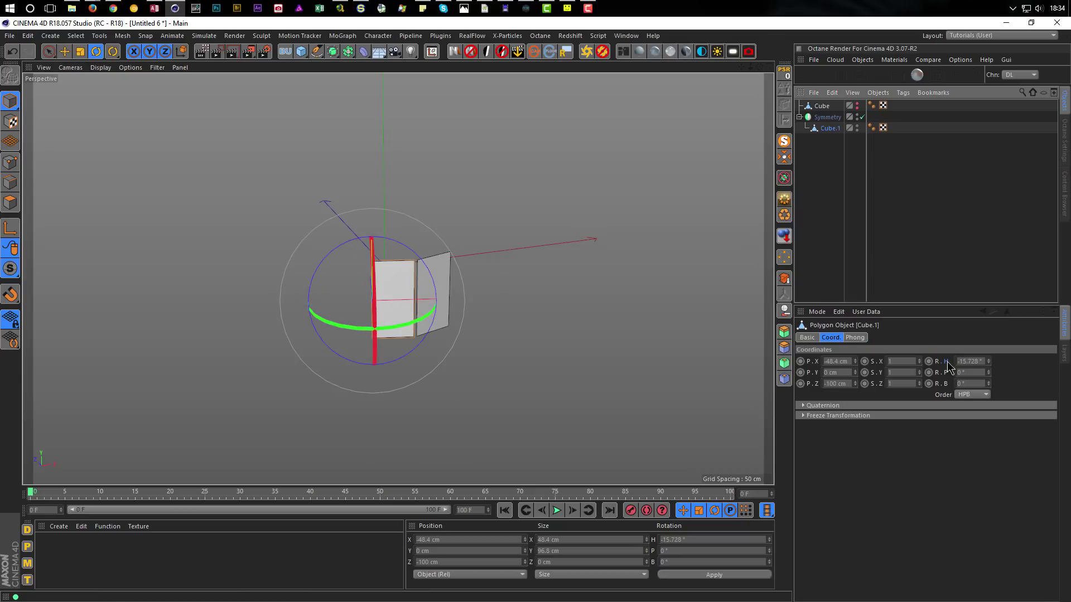
left_click(971, 361)
type("0")
key("Return")
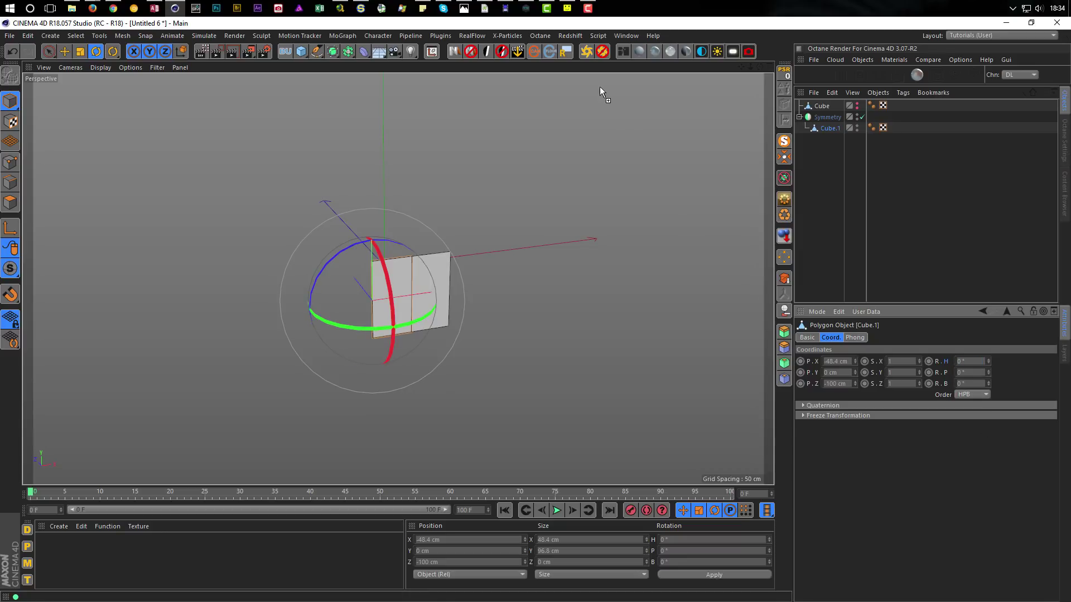
- Place the half panel's H rotation in the viewport as a HUD control that stays shown when another object is selected
left_click_drag(650, 100, 643, 93)
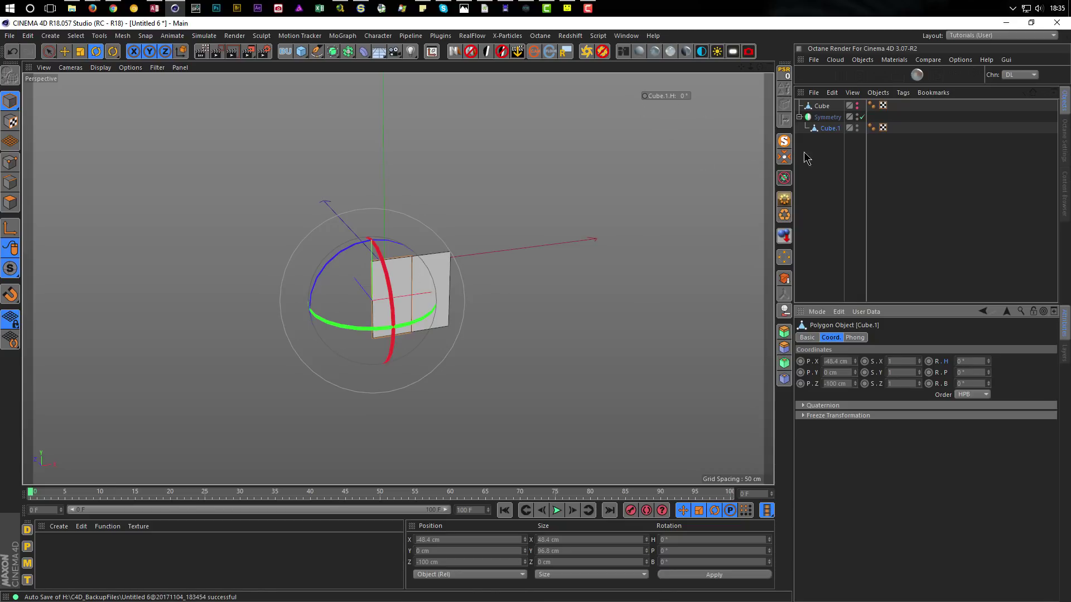
right_click(665, 99)
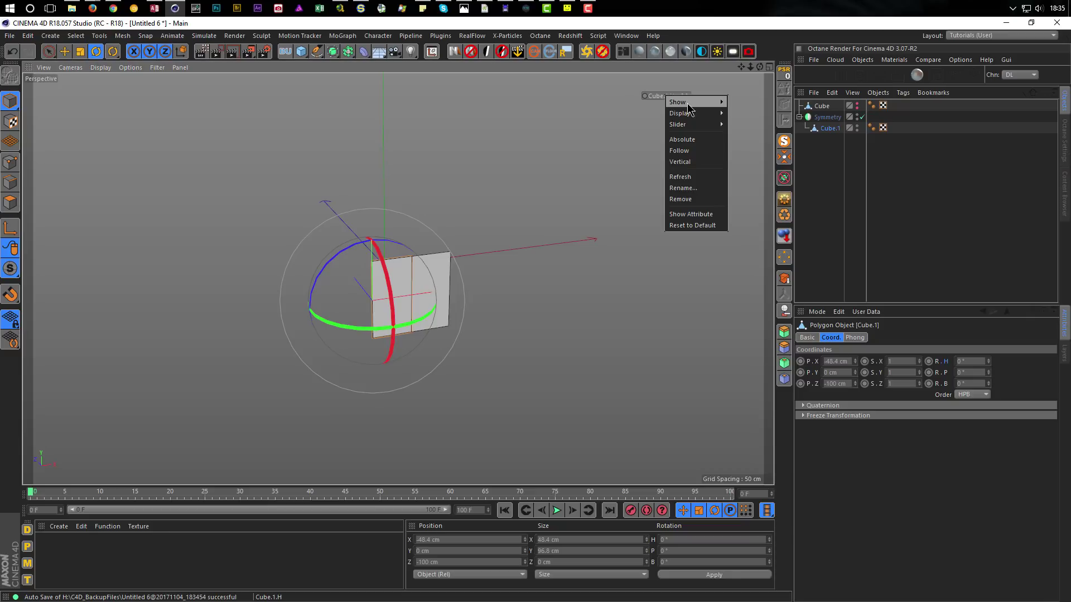
mouse_move(717, 107)
left_click(757, 178)
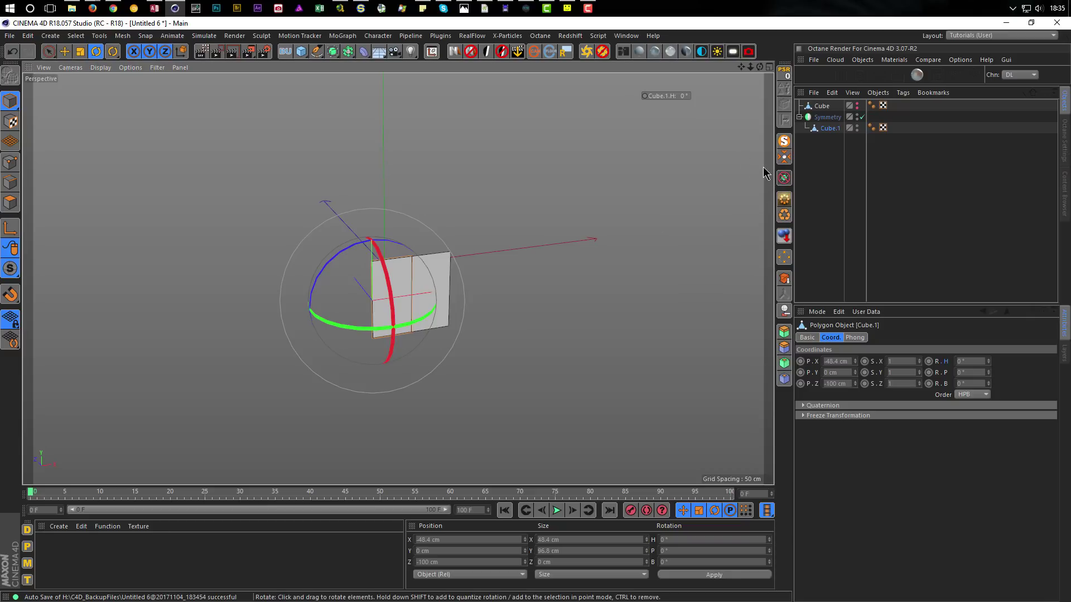
left_click(824, 106)
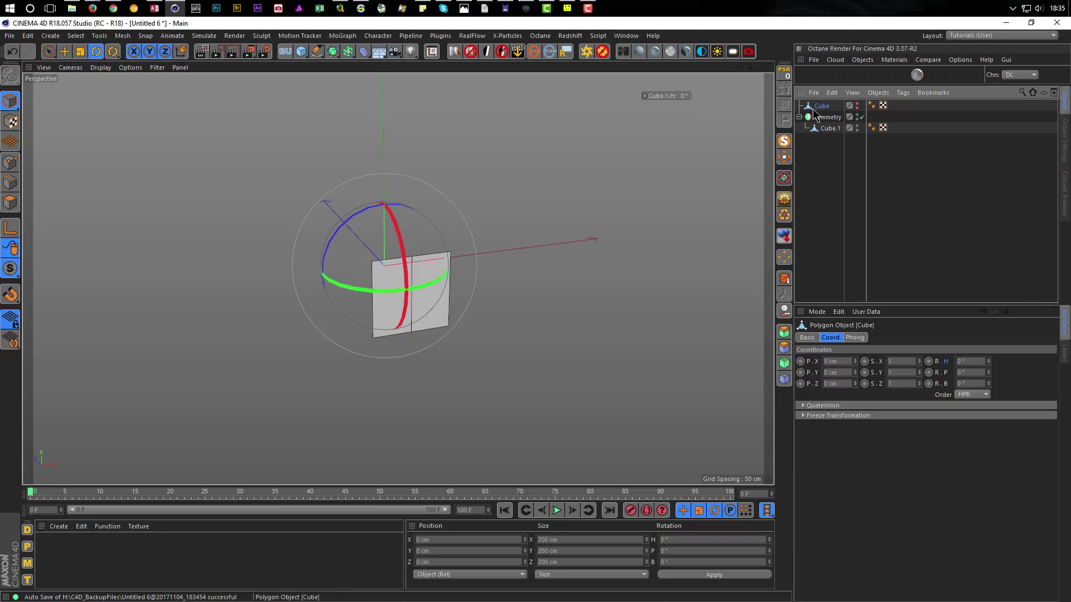
- Test the viewport rotation control by swinging the mirrored panels to -25° and resetting them to 0°
left_click_drag(685, 101, 707, 97)
double_click(688, 97)
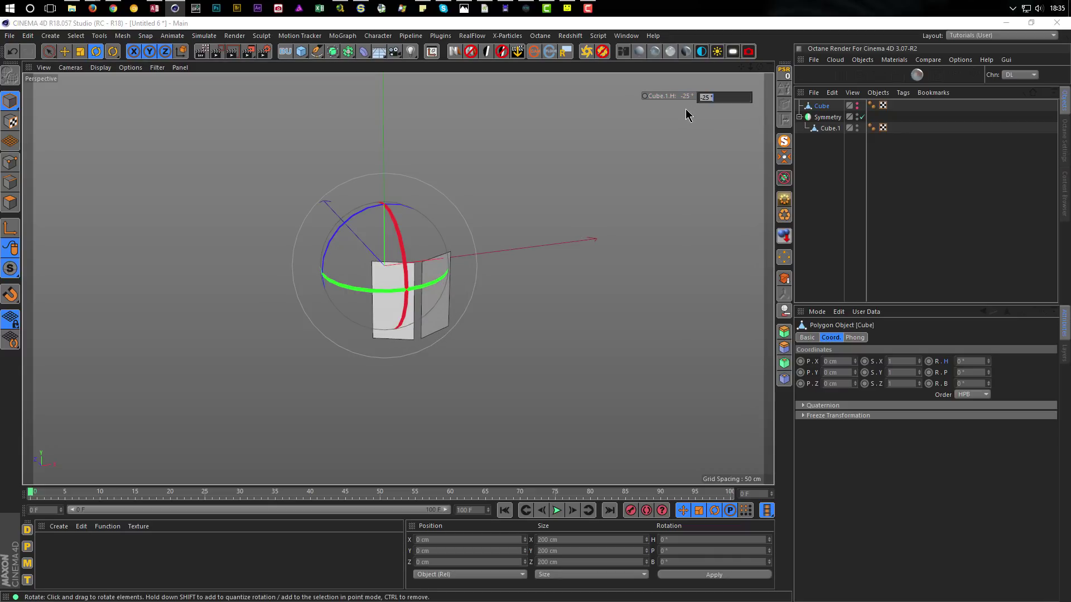
key("Return")
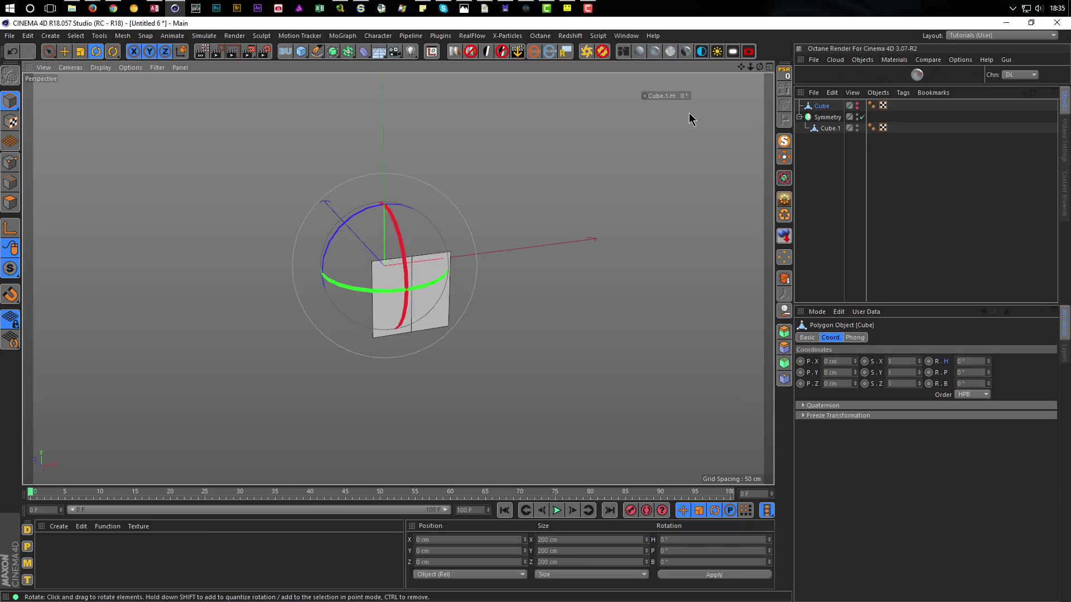
- Unhide the cube and test-open its double doors to -129°, resetting their H rotation to 0°
left_click(861, 116)
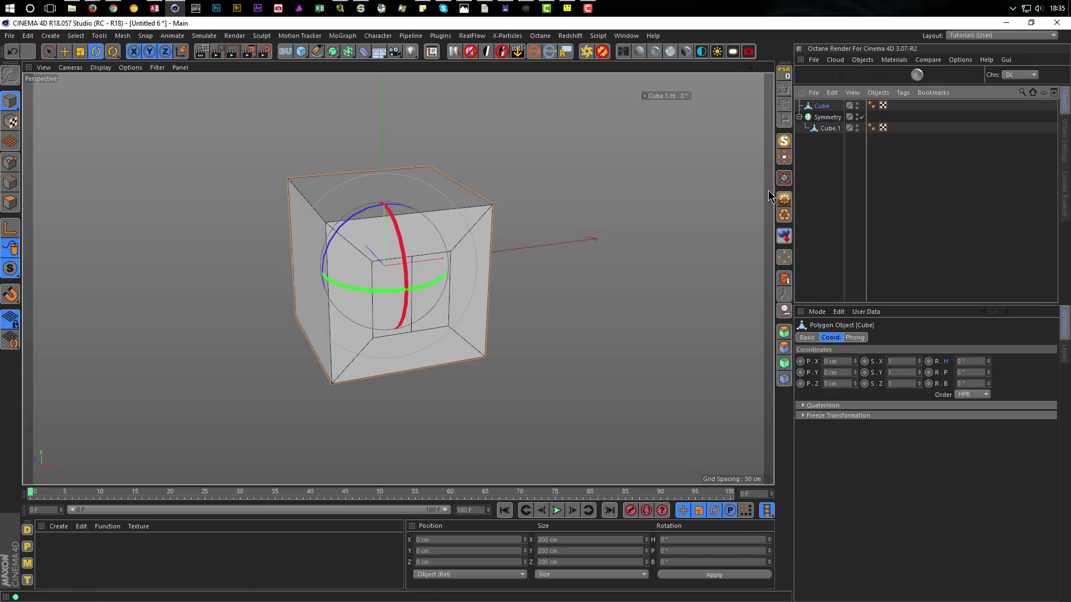
left_click_drag(683, 99, 613, 99)
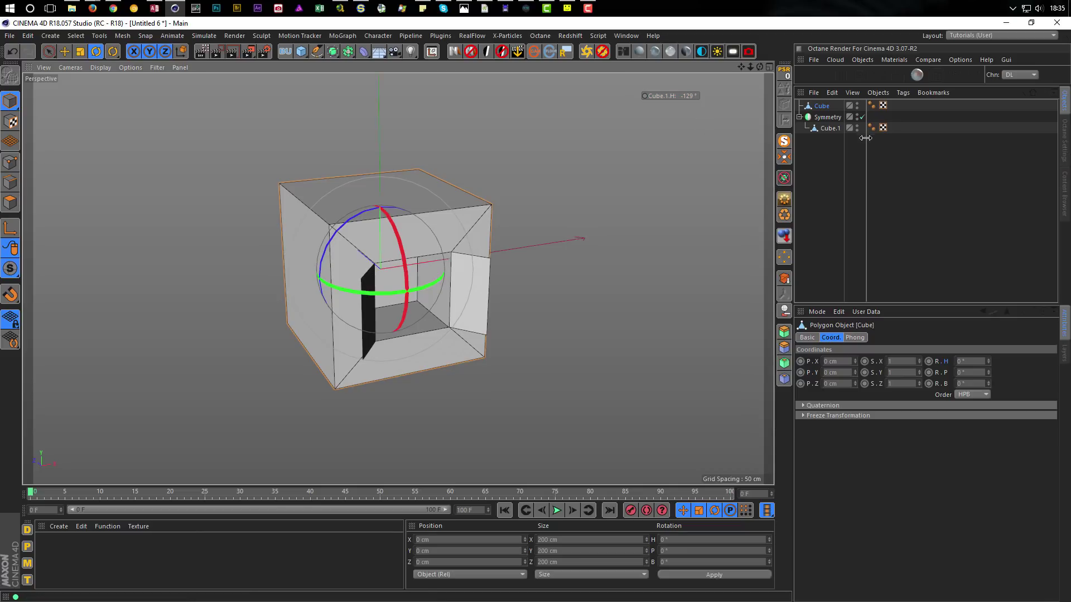
double_click(688, 97)
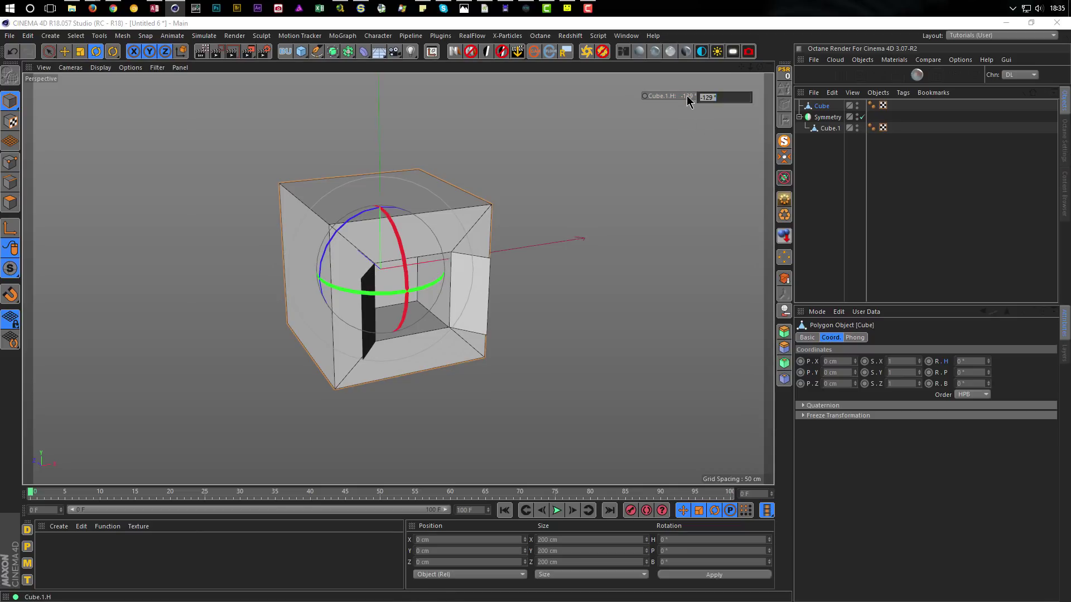
type("0")
key("Return")
middle_click_drag(415, 273, 378, 241, "alt")
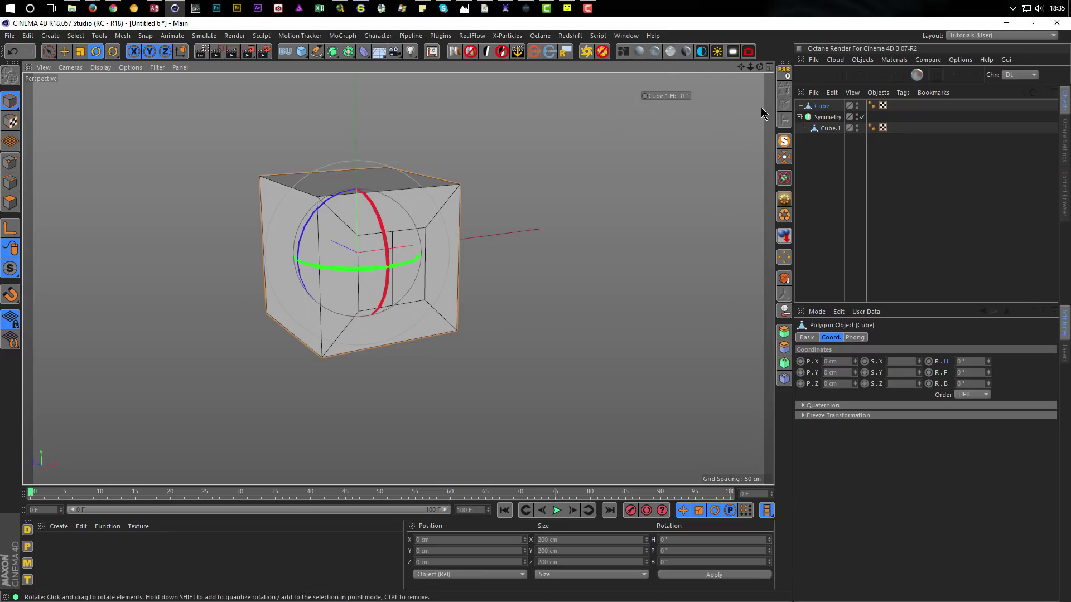
- Add the Nikomedias Scene Rig Pro to the scene and switch off its floor
left_click(456, 53)
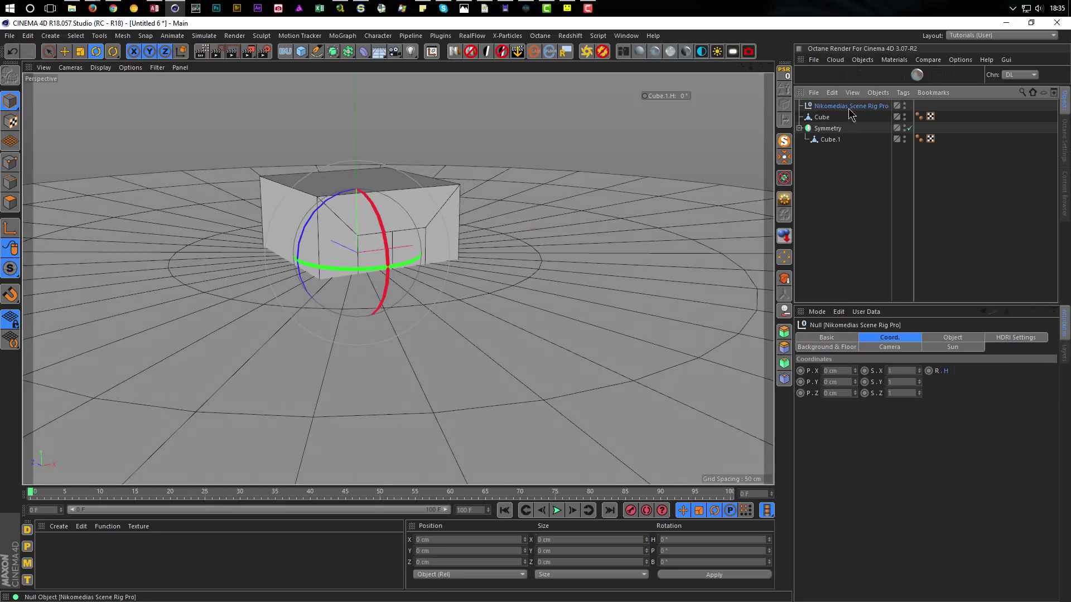
left_click_drag(878, 306, 879, 259)
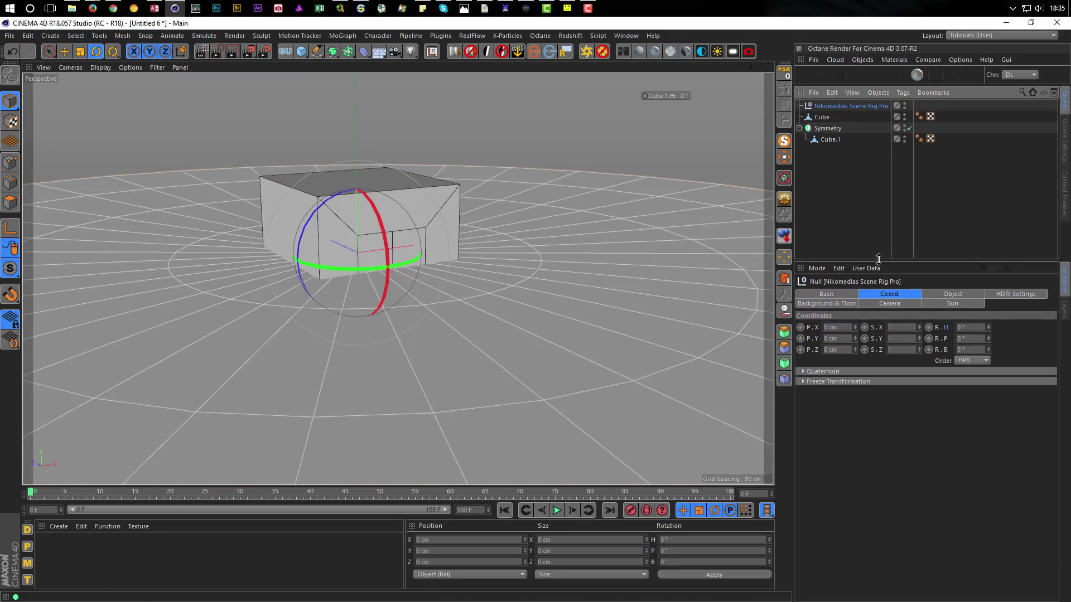
left_click(827, 301)
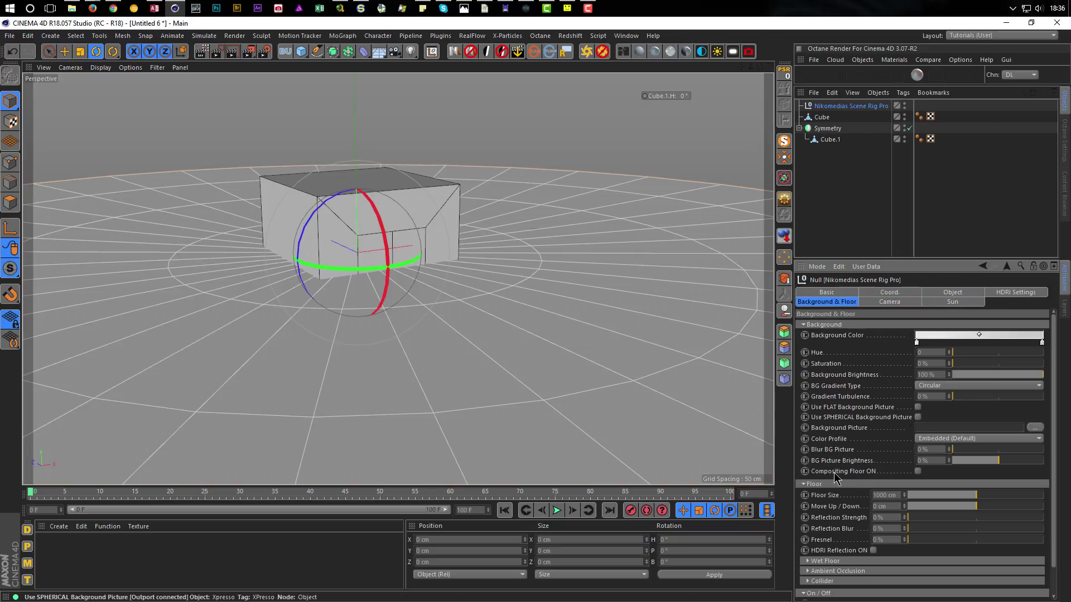
scroll(835, 477, "down", 1)
left_click(896, 573)
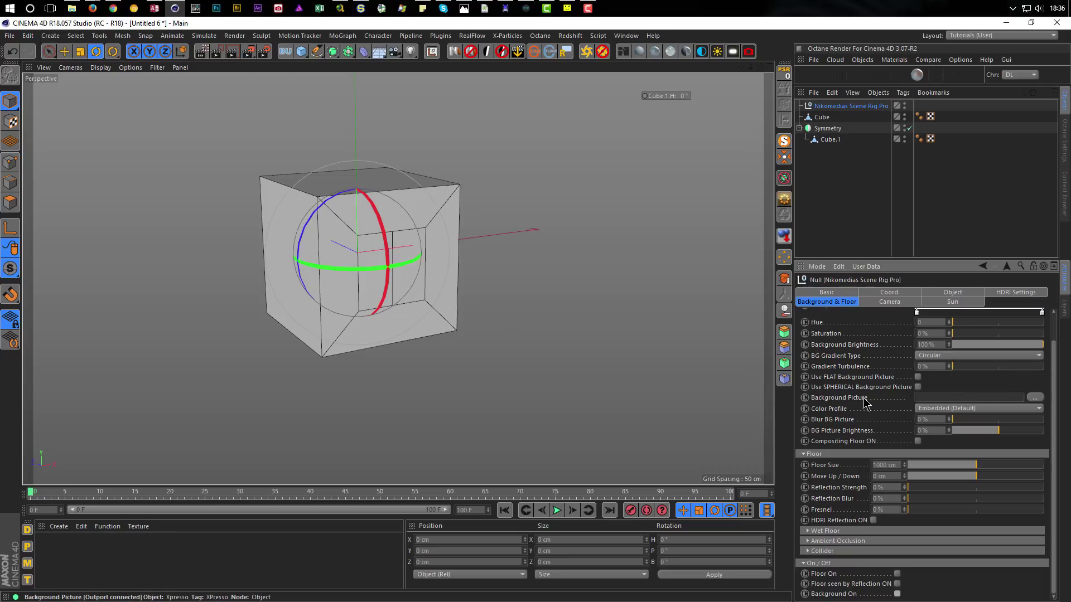
- Enable the rig's flat background picture and assign Milkyway_BG.jpg from the Content Browser as the image
left_click(917, 377)
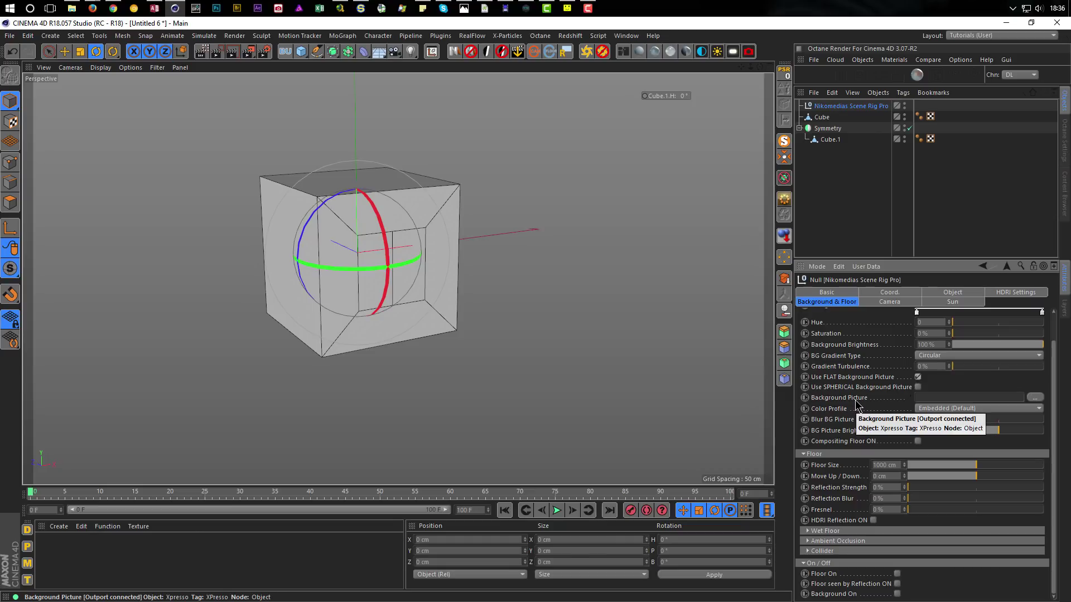
key("shift+F8")
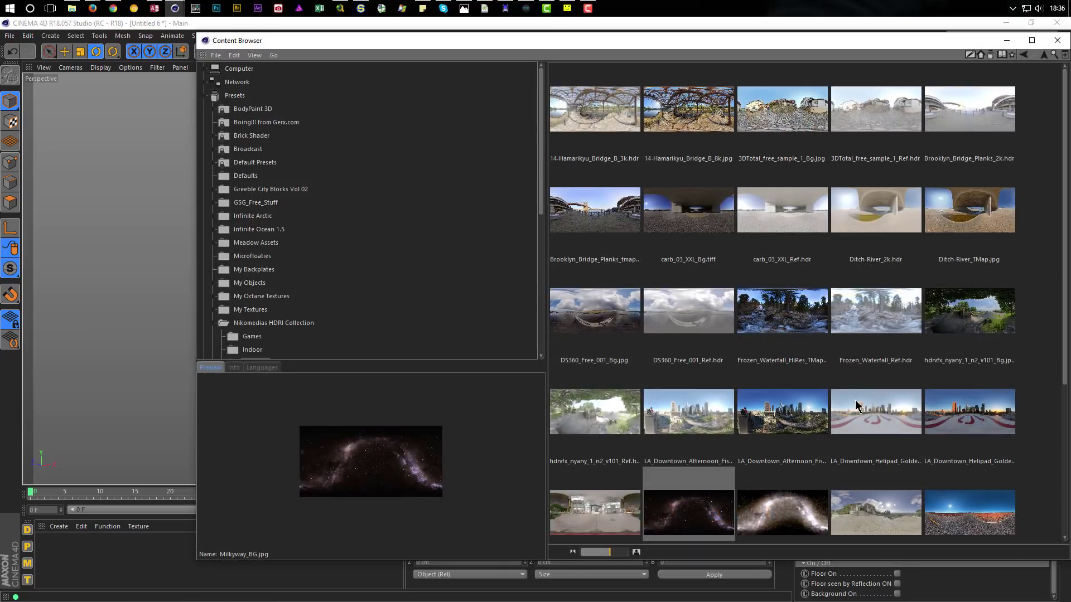
left_click_drag(196, 34, 524, 215)
left_click_drag(646, 230, 324, 142)
scroll(535, 306, "down", 10)
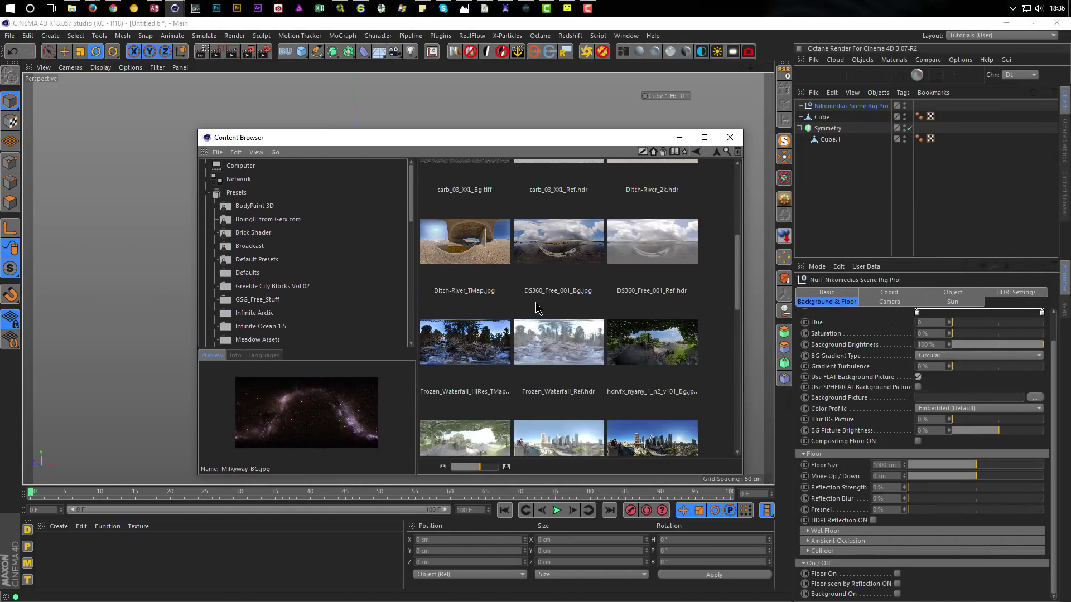
scroll(533, 313, "down", 1)
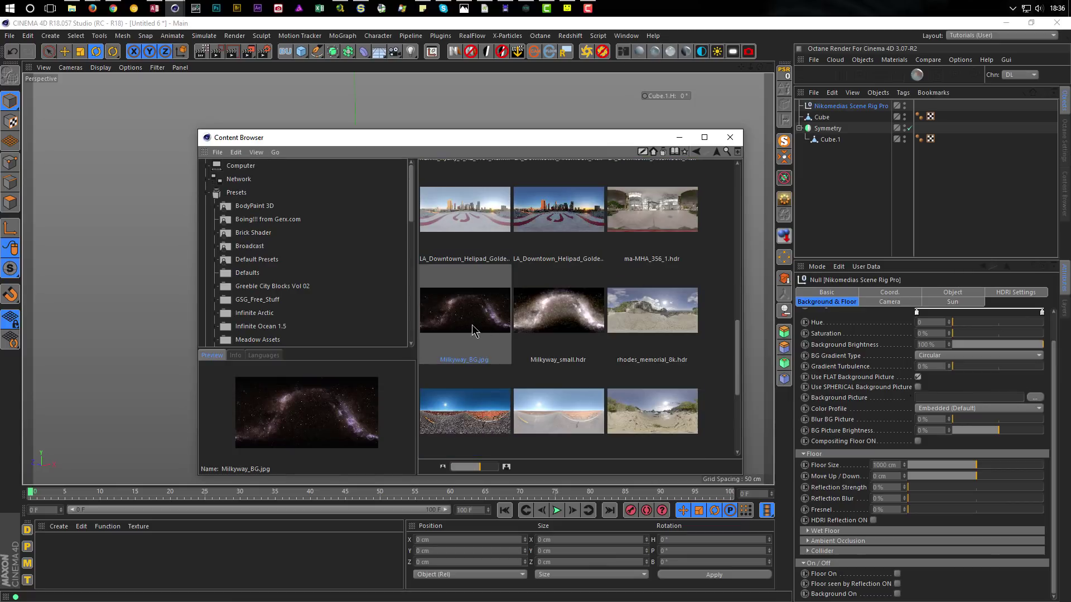
left_click_drag(512, 138, 460, 118)
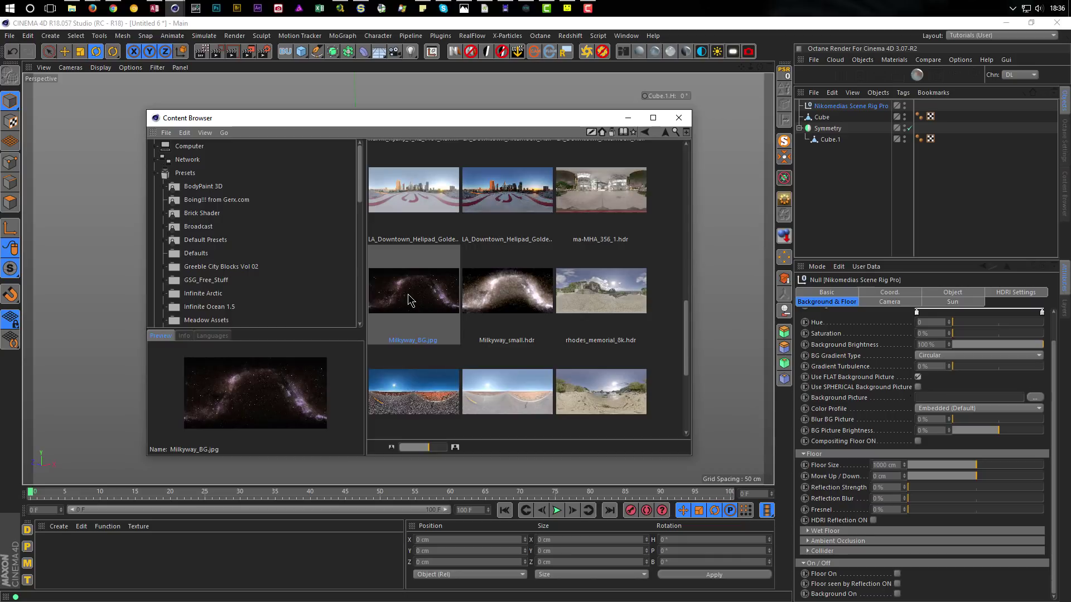
left_click_drag(405, 296, 942, 399)
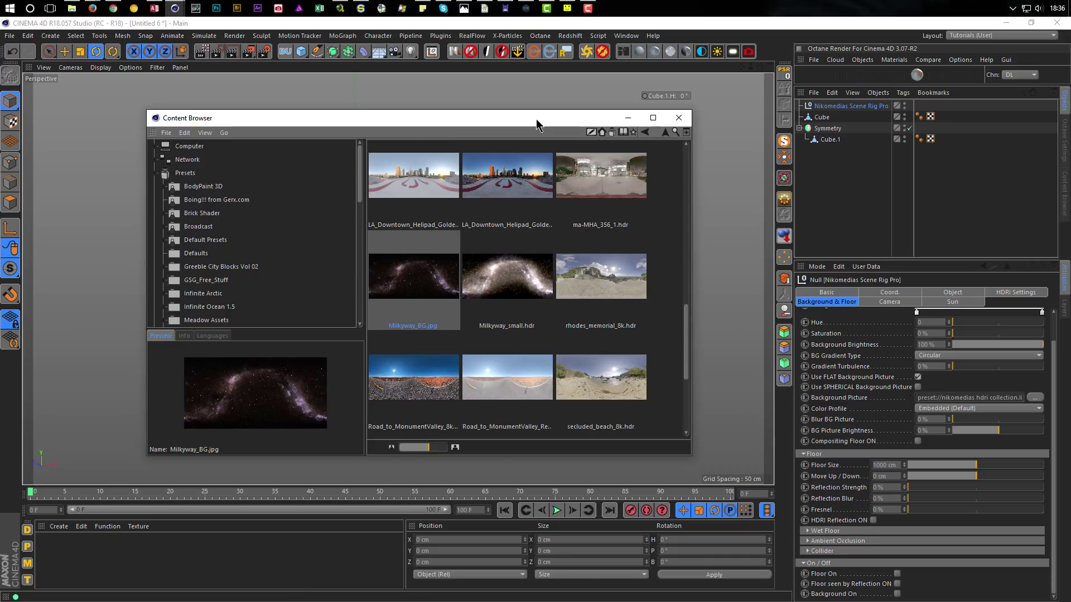
left_click_drag(537, 124, 791, 231)
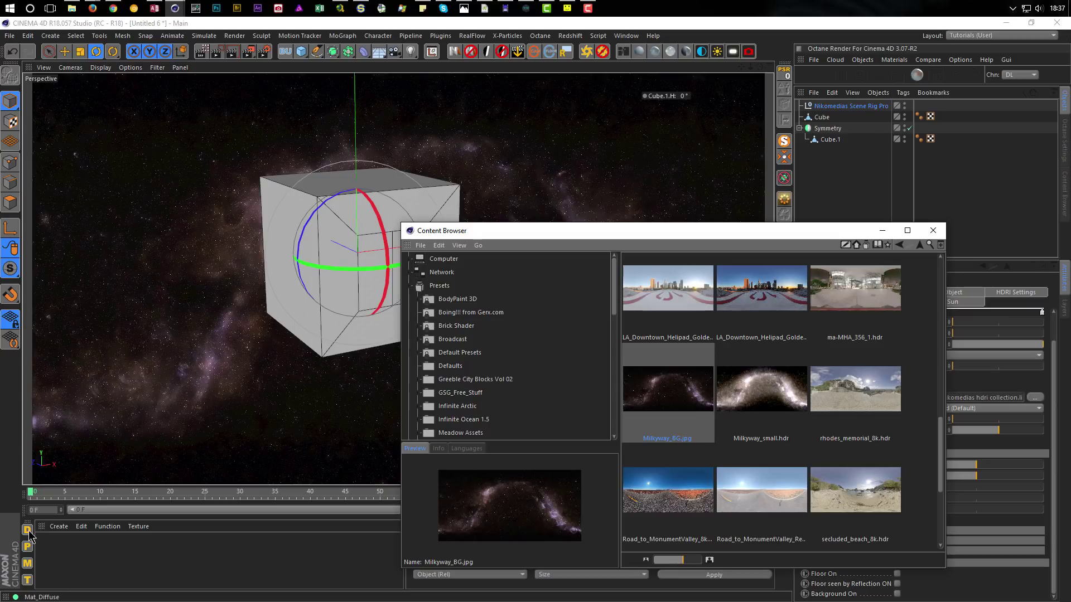
- Create a Diffuse material and load Milkyway_BG.jpg from the Content Browser as its Color channel texture
left_click(28, 530)
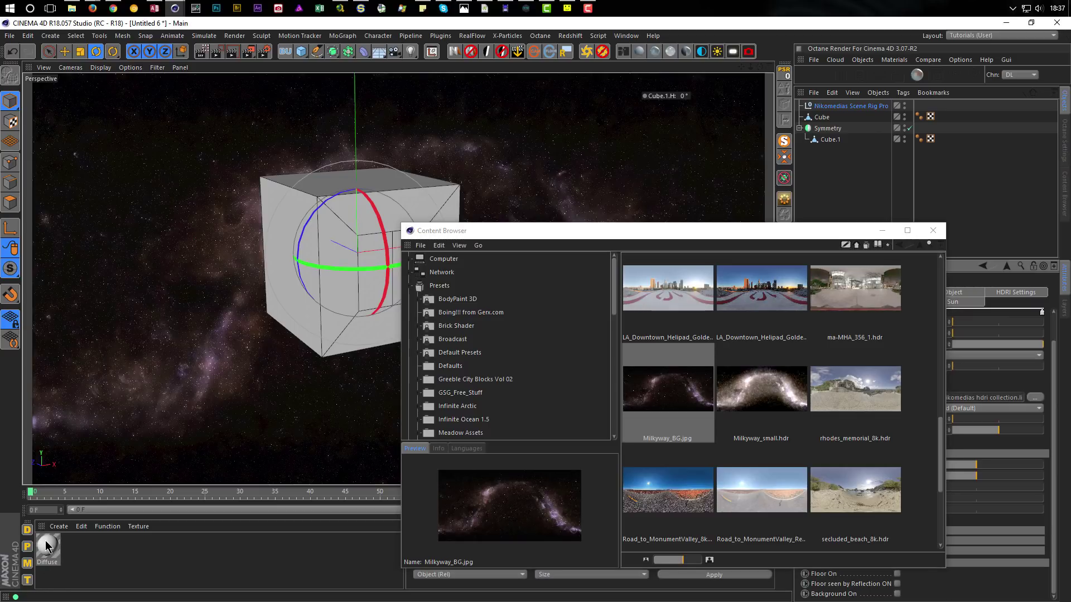
double_click(48, 546)
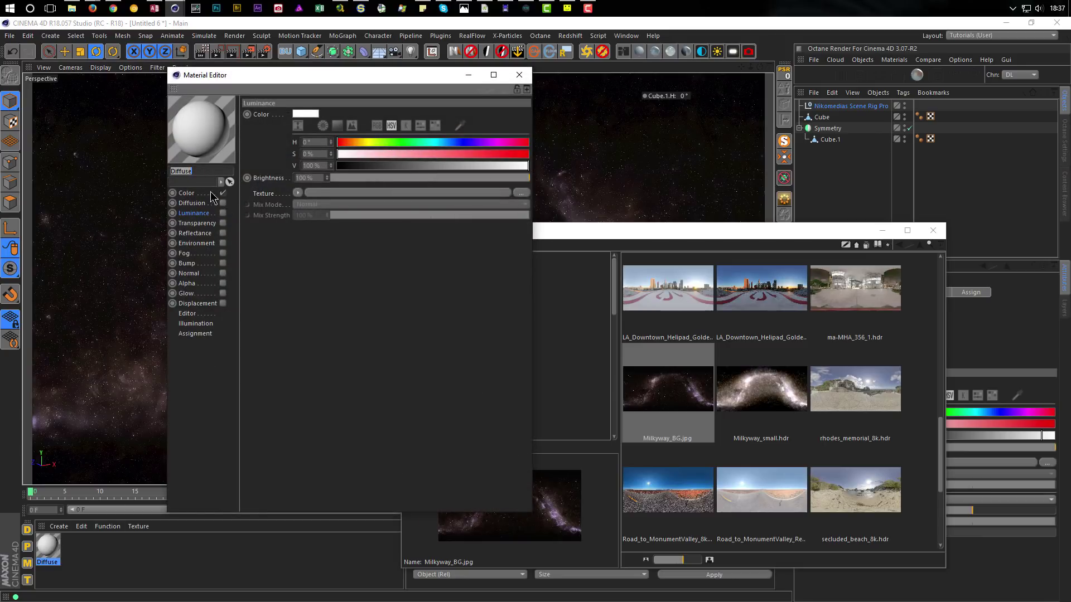
left_click(211, 193)
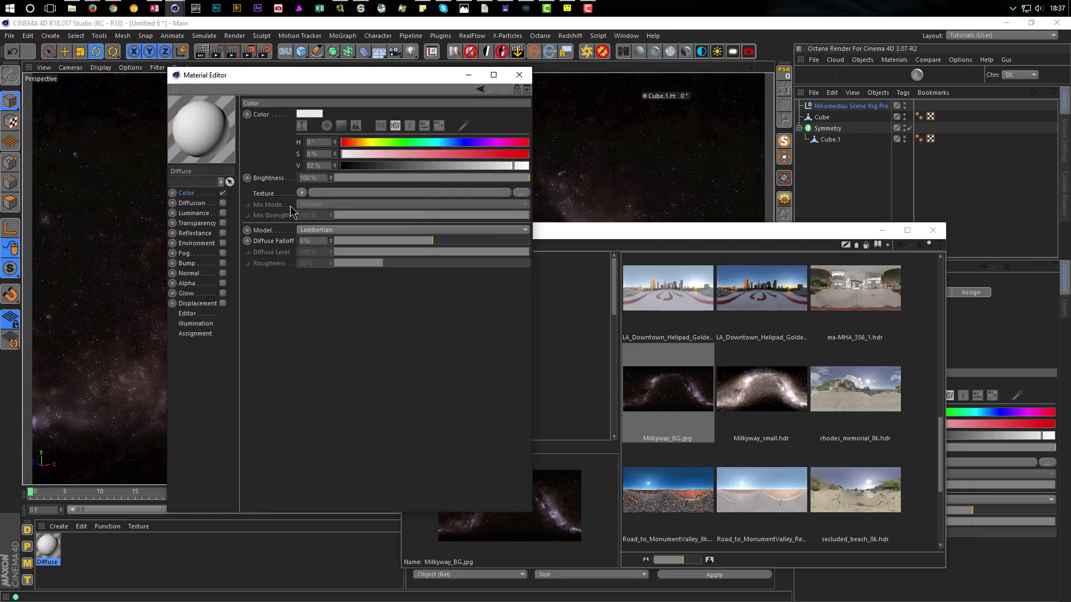
left_click_drag(678, 393, 328, 195)
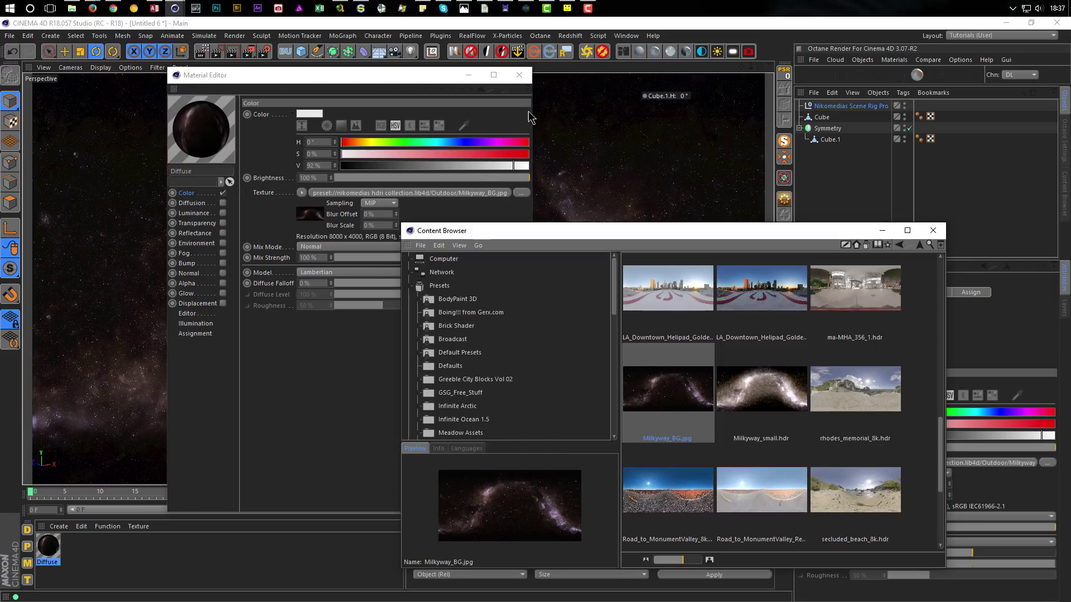
left_click(519, 75)
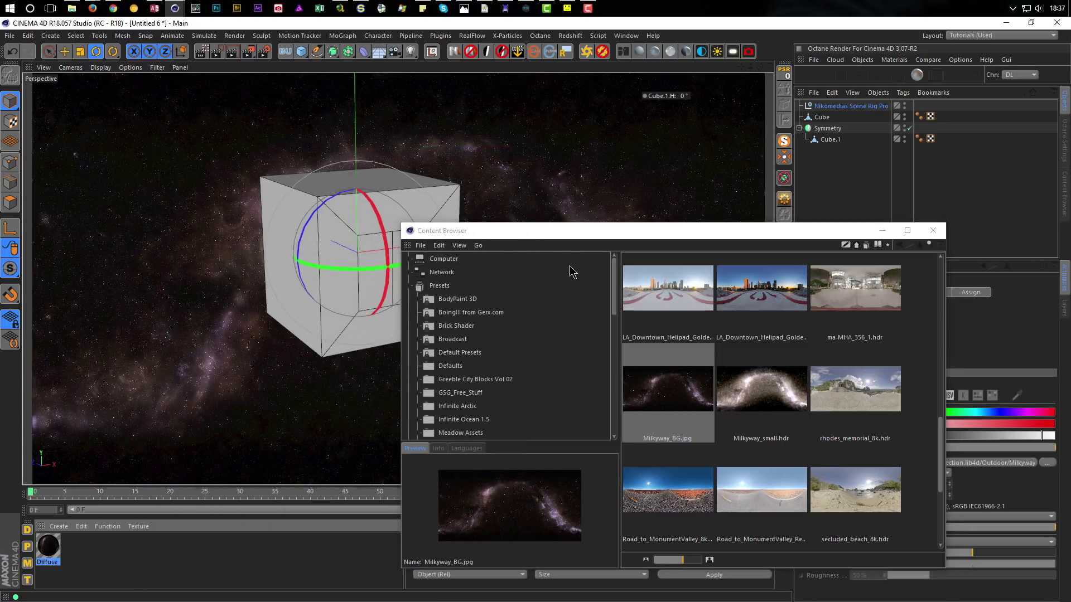
- Assign Milkyway_small.hdr from the Content Browser as the scene rig's HDRI file and close the browser
left_click_drag(592, 237, 367, 201)
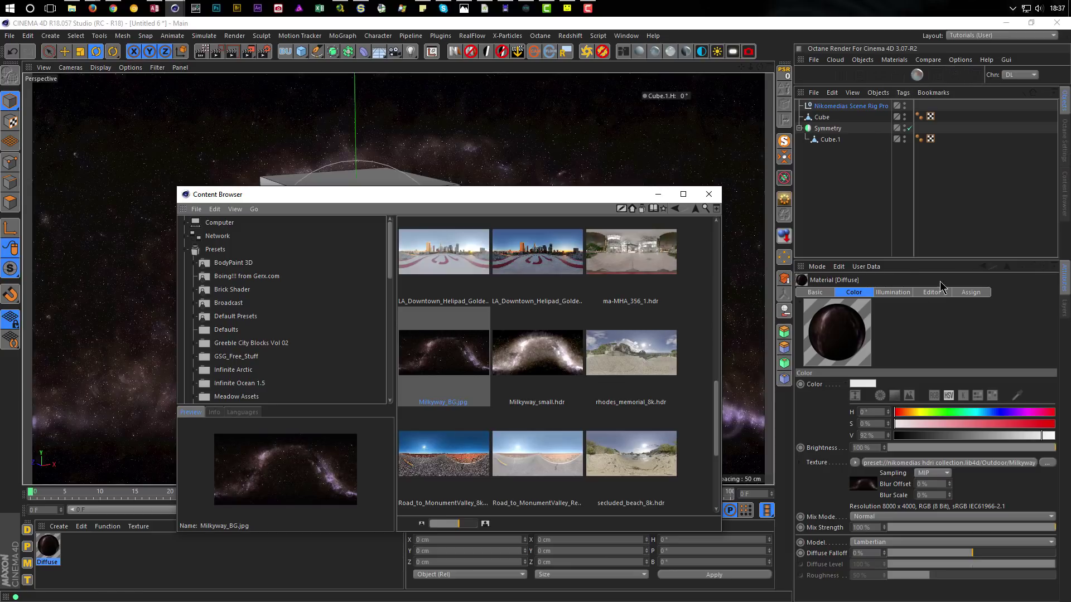
left_click(850, 106)
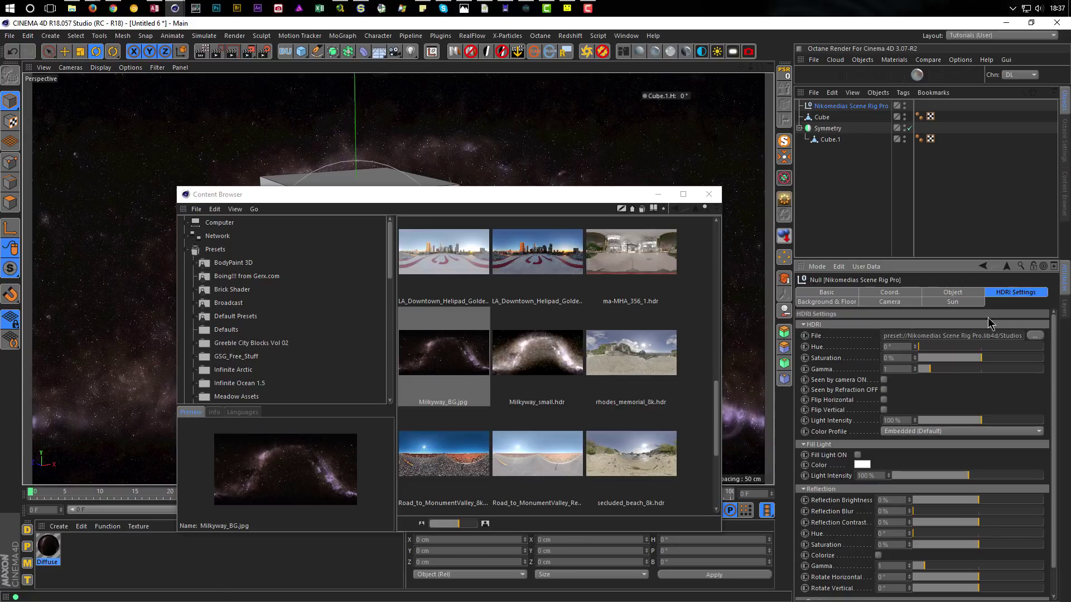
left_click_drag(550, 363, 928, 337)
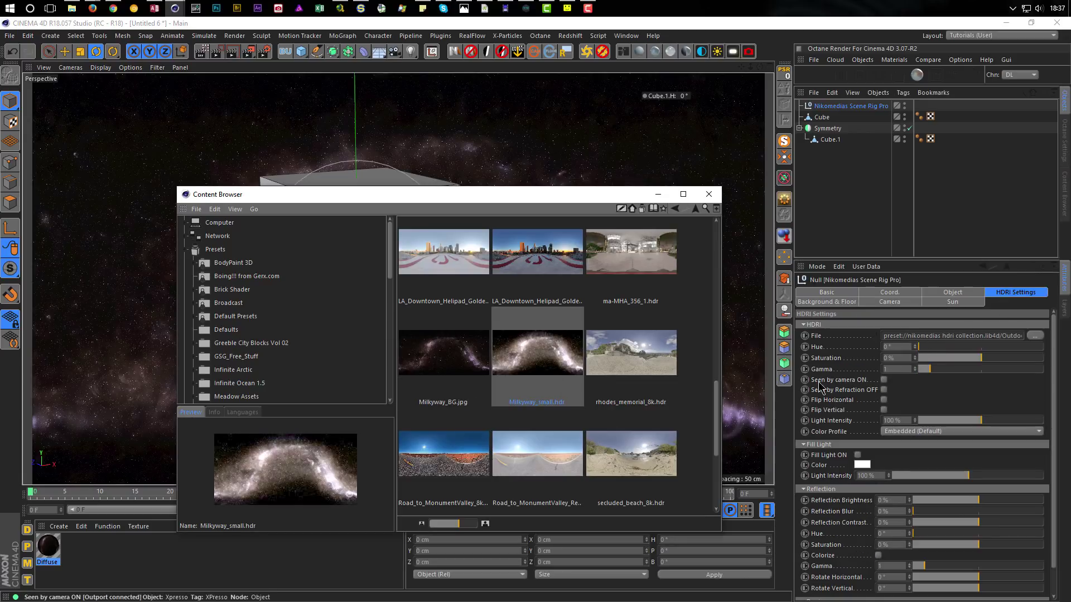
left_click(709, 194)
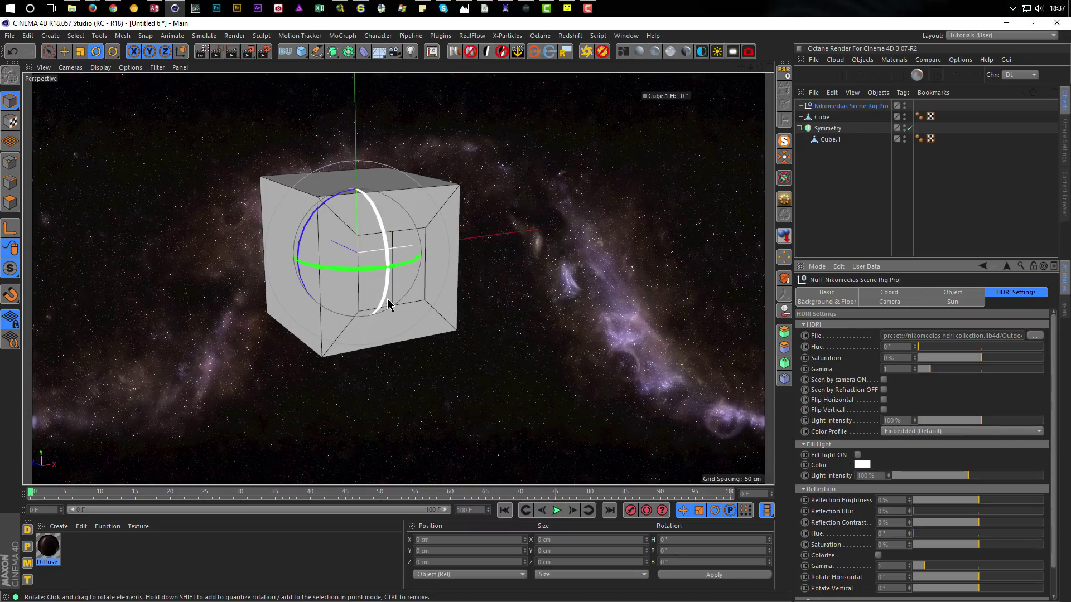
- Apply the Milky Way material to Cube.1 and copy its texture tag to Cube
middle_click_drag(414, 347, 425, 375, "alt")
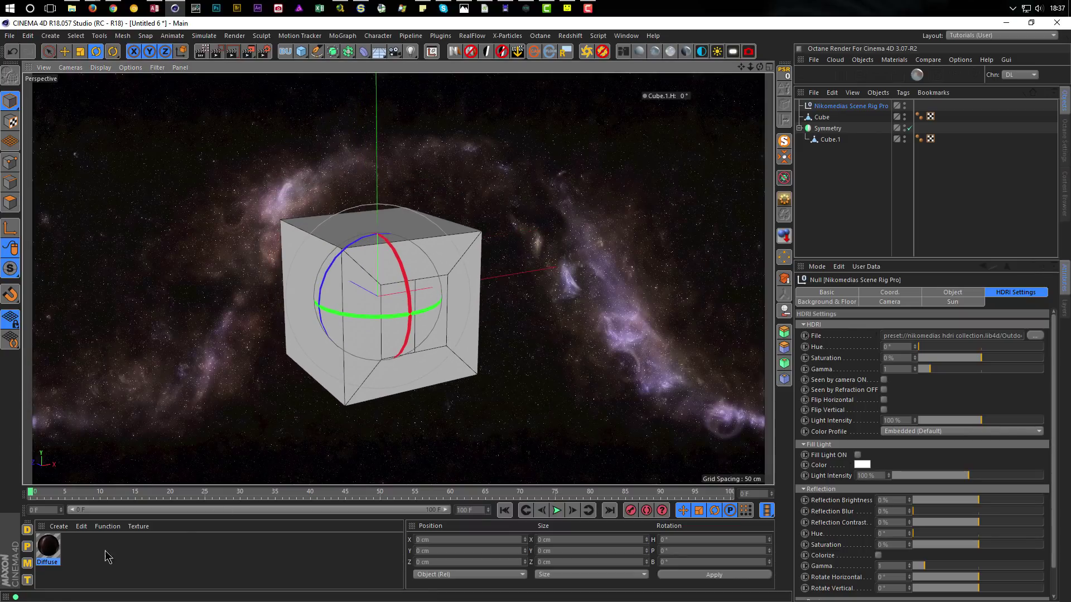
left_click_drag(47, 545, 831, 140)
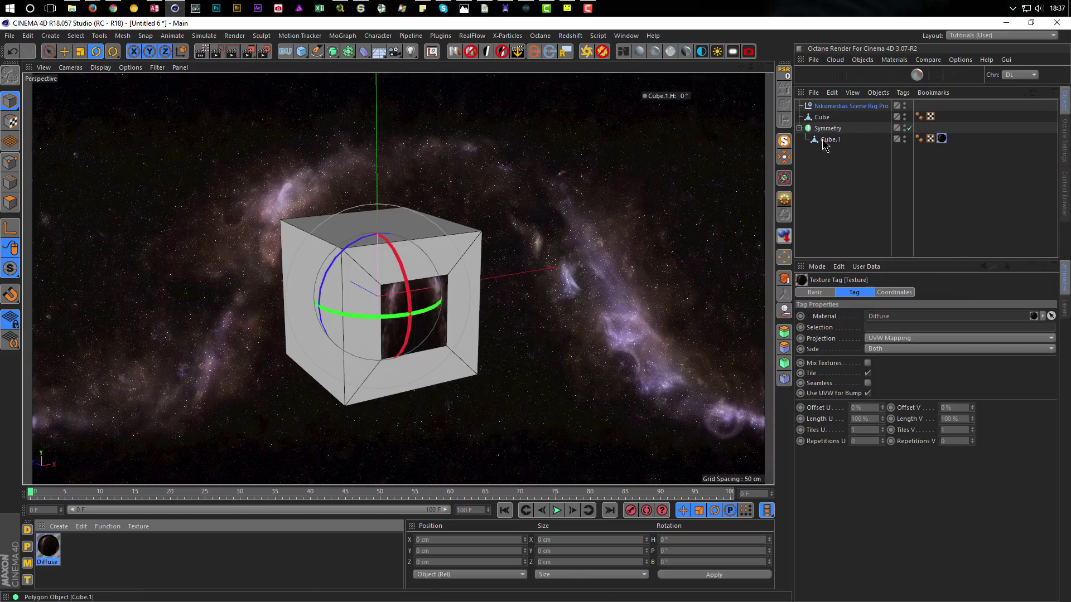
left_click_drag(942, 142, 940, 116, "ctrl")
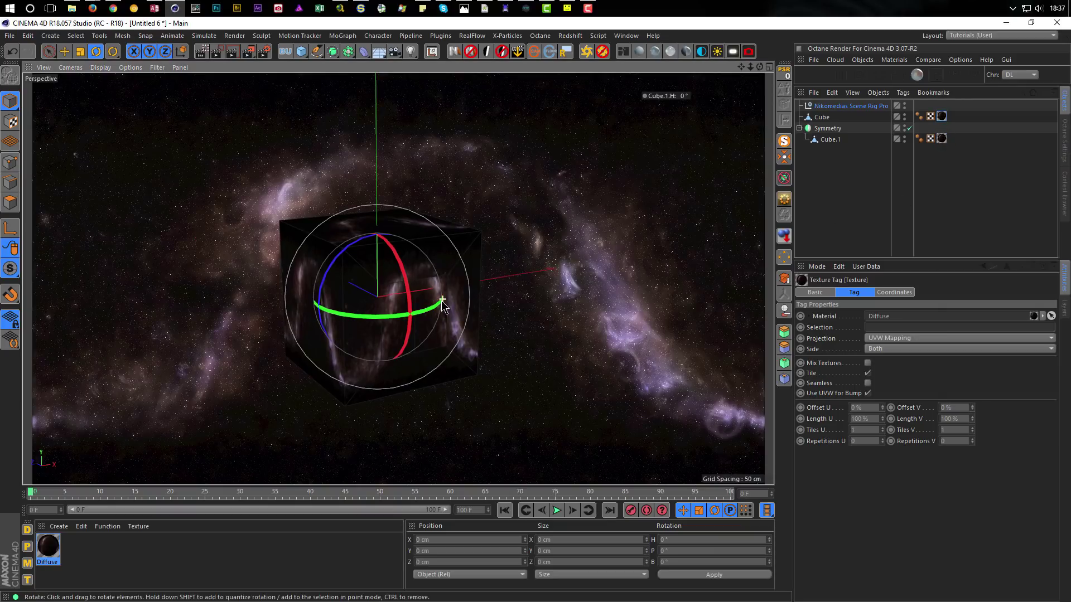
- Start an interactive render region and resize it to frame the cube
left_click(201, 51)
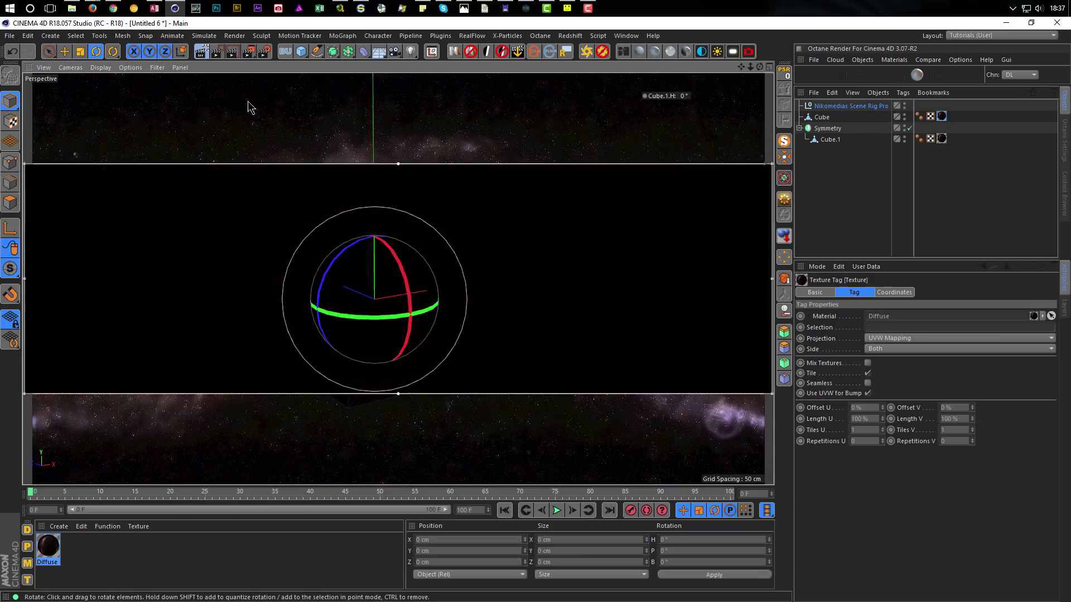
left_click_drag(28, 392, 210, 433)
left_click_drag(775, 434, 546, 429)
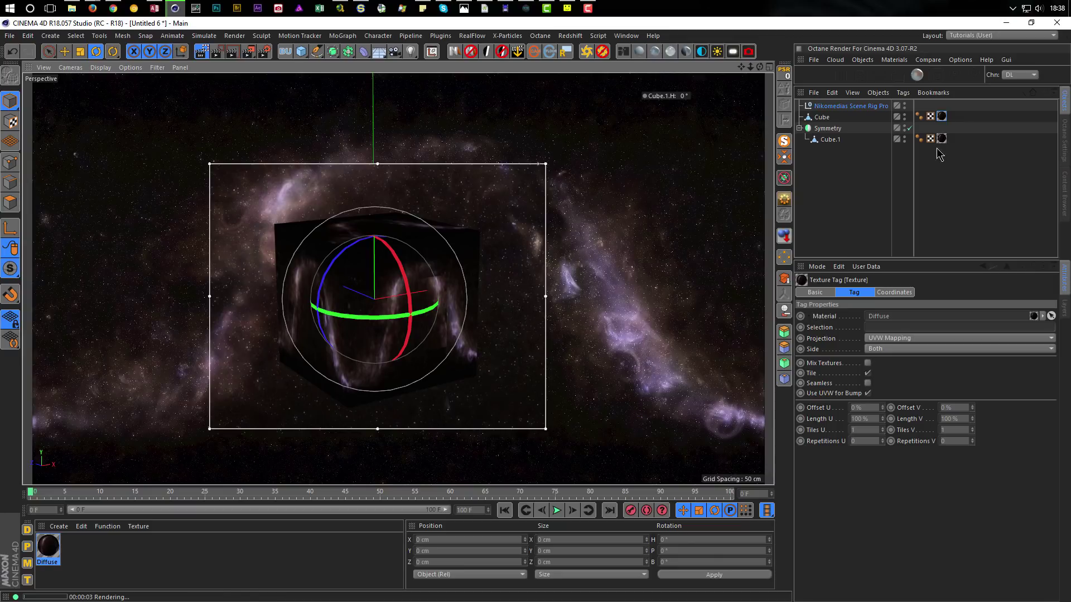
- Set the projection of the texture tags on Cube and Cube.1 to Frontal
left_click(941, 117, "ctrl")
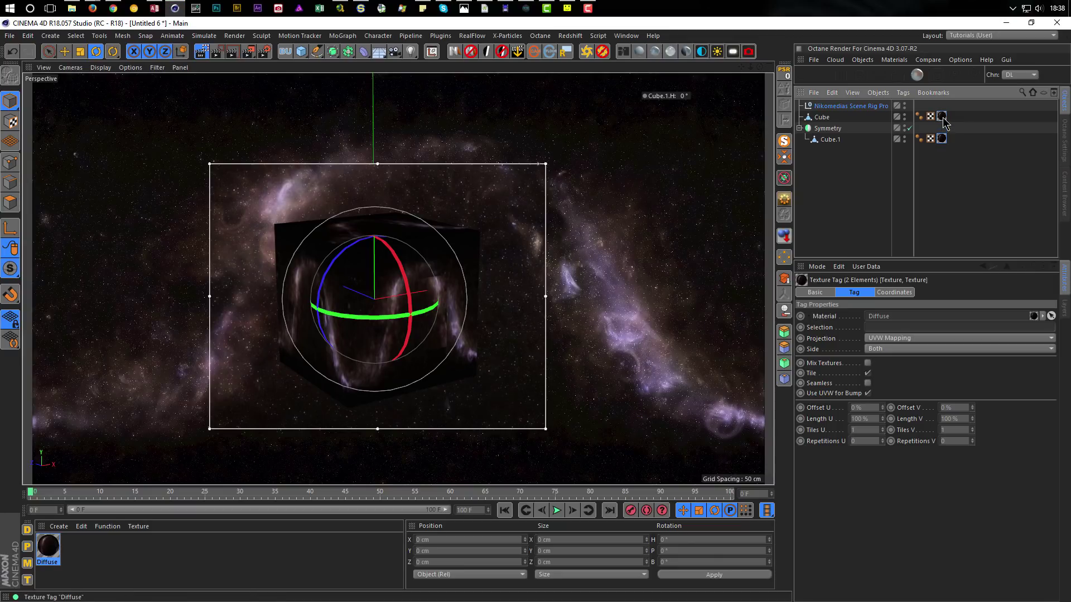
left_click(886, 339)
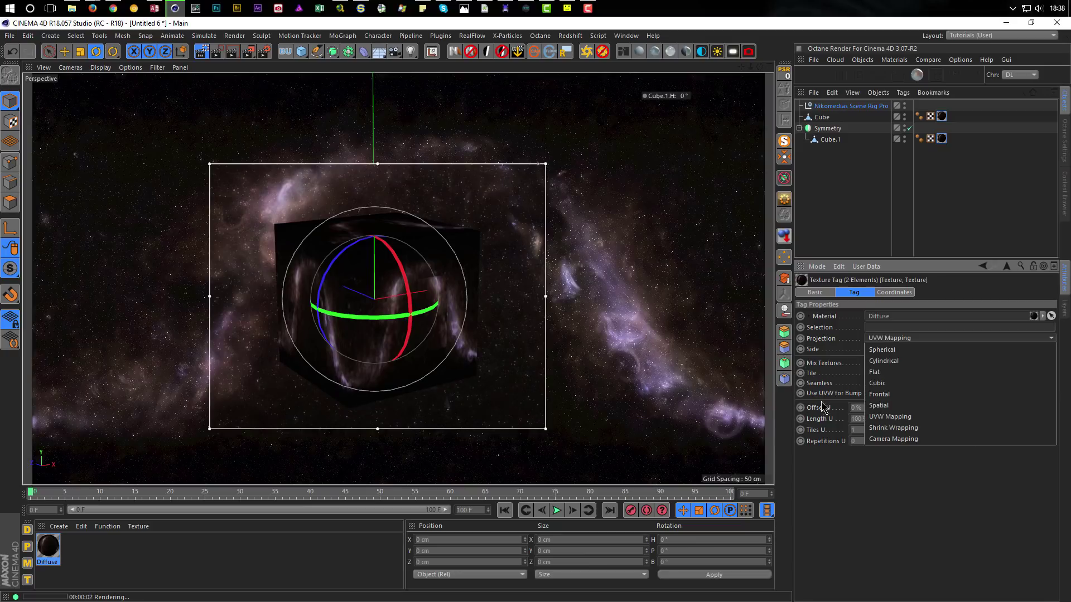
left_click(879, 394)
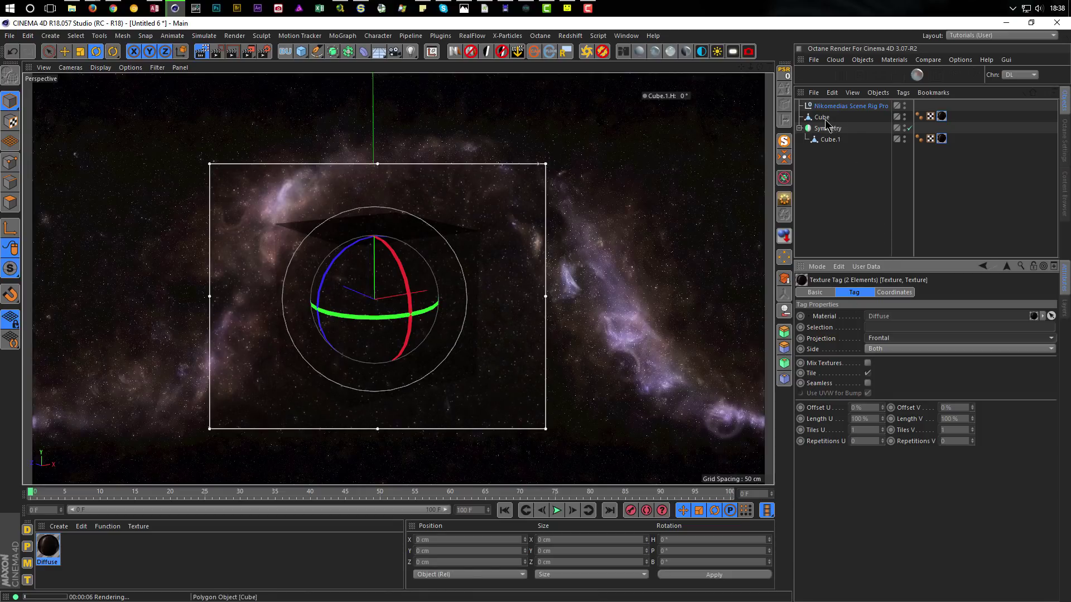
- Add Compositing tags to Cube and Cube.1, enable Compositing Background on both, and deselect the objects
left_click(822, 117)
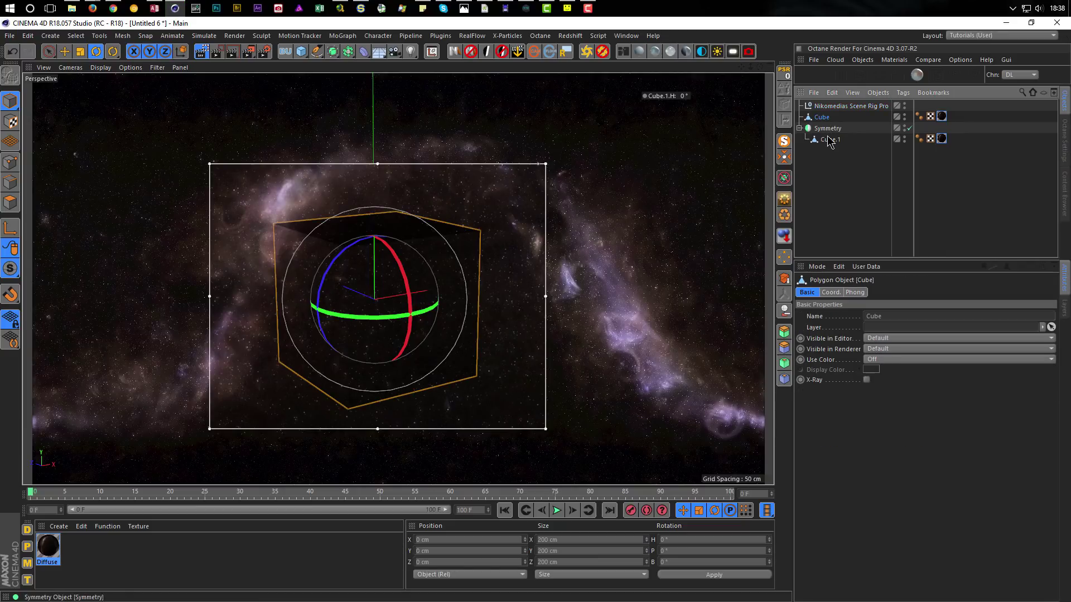
left_click(830, 140, "ctrl")
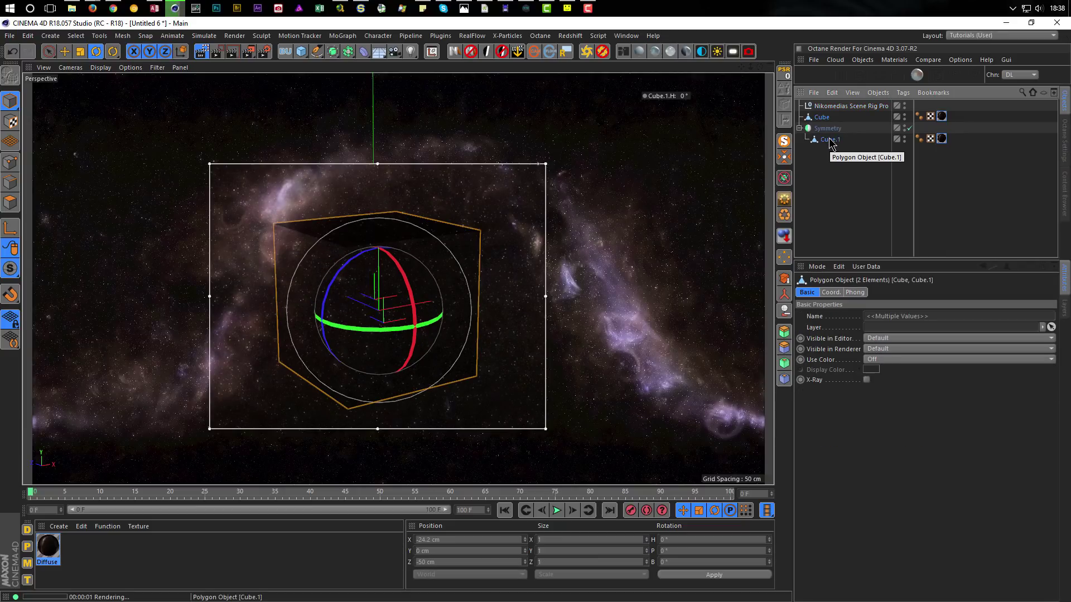
right_click(826, 142)
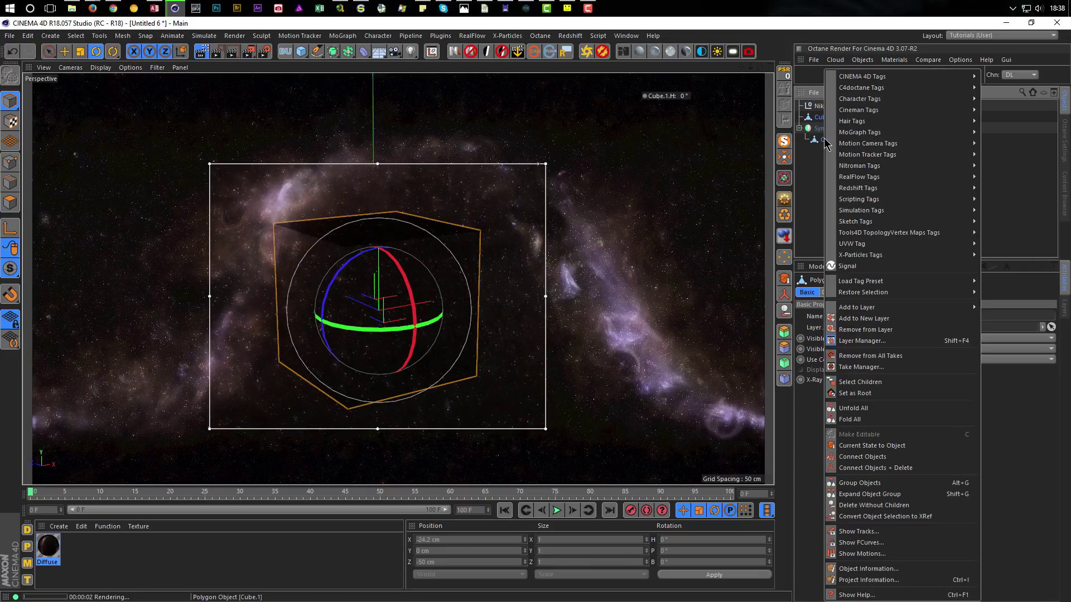
mouse_move(913, 78)
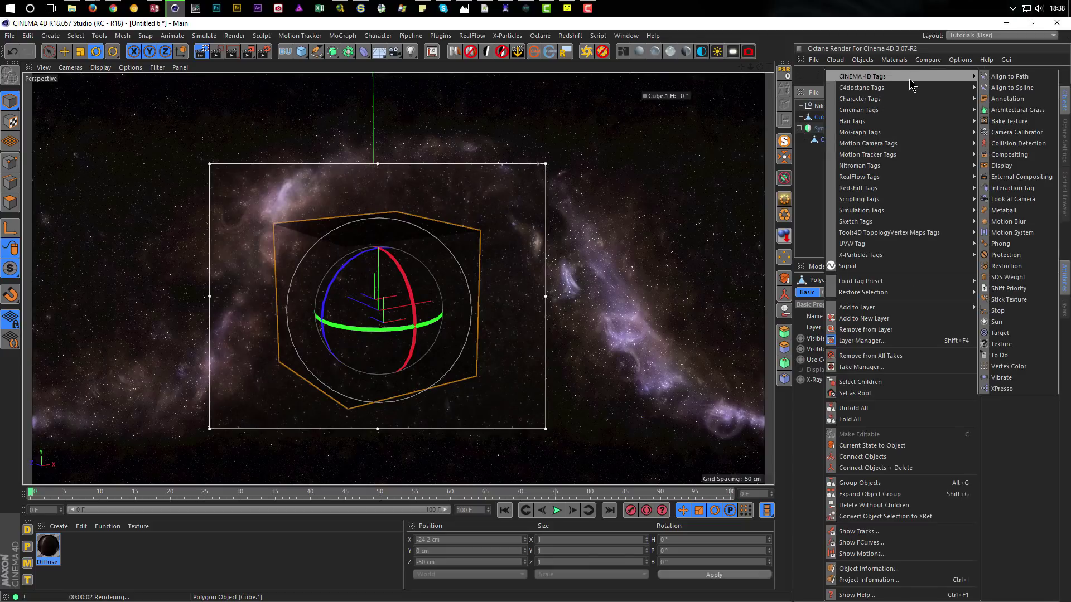
left_click(1002, 156)
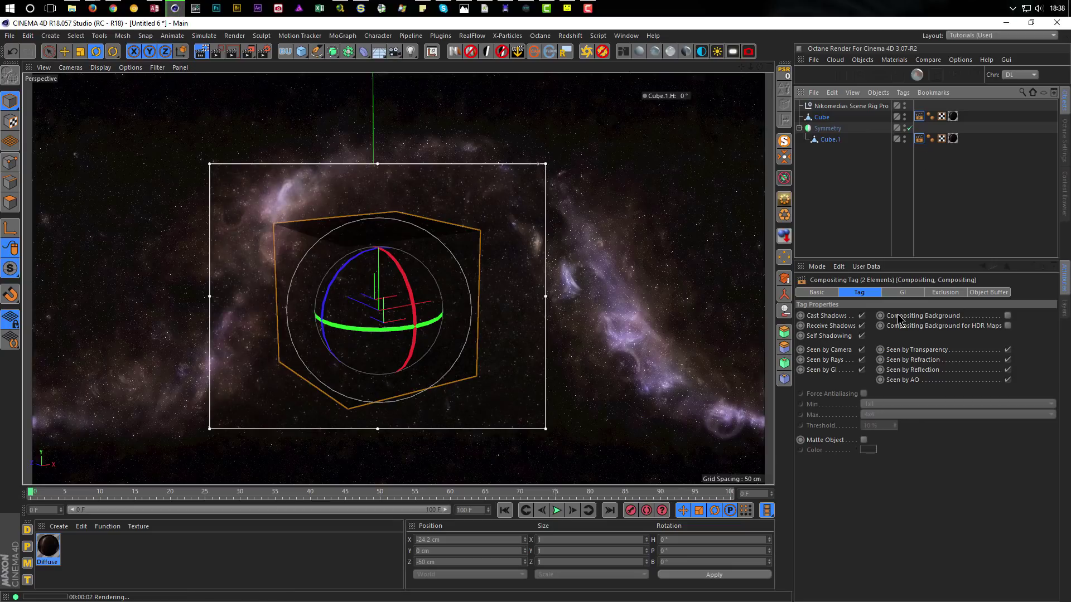
left_click(1007, 315)
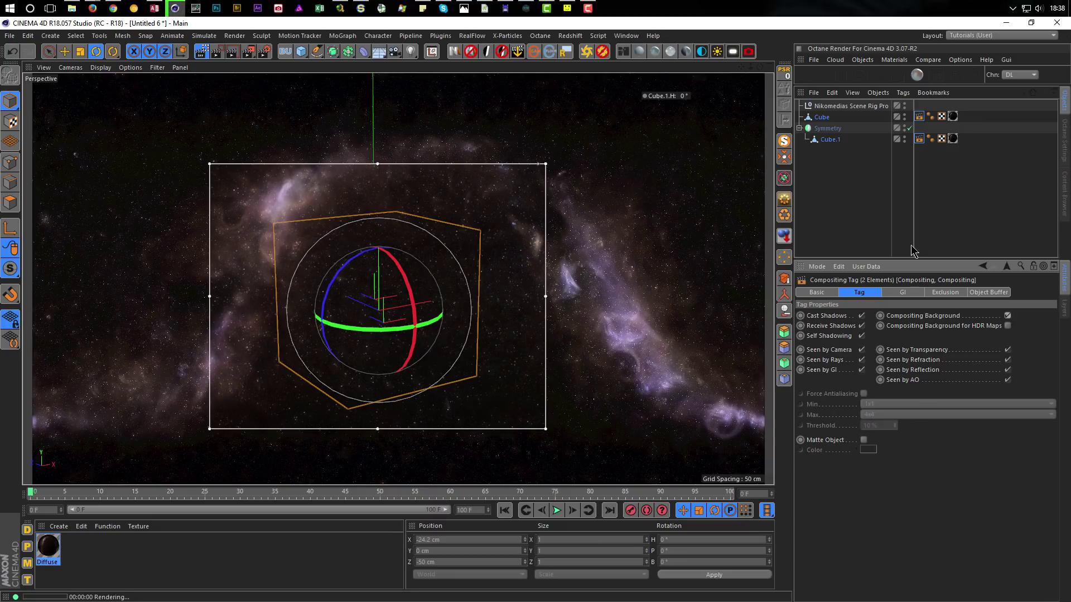
left_click(869, 221)
key("ctrl+r")
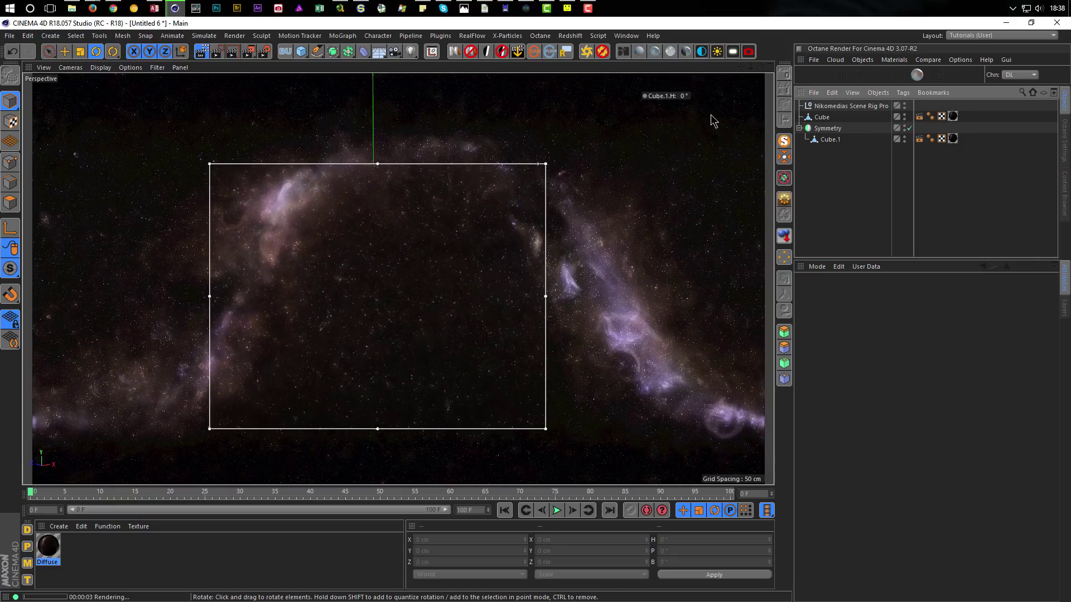
- Swing the double doors to -91° and set the Side of both texture tags to Front
left_click_drag(685, 99, 689, 98)
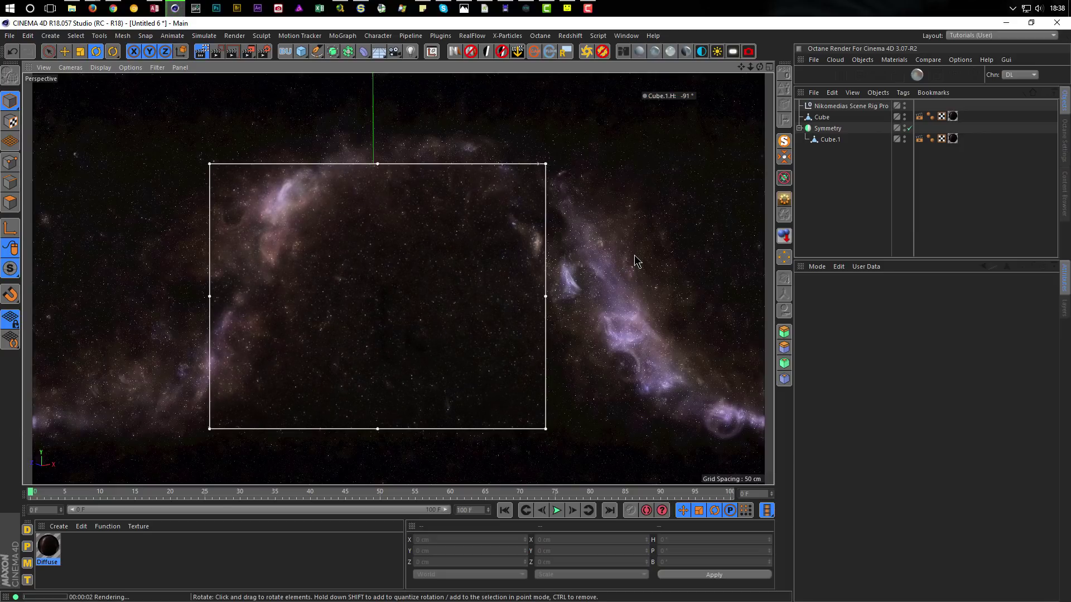
left_click(952, 138)
left_click(954, 138, "ctrl")
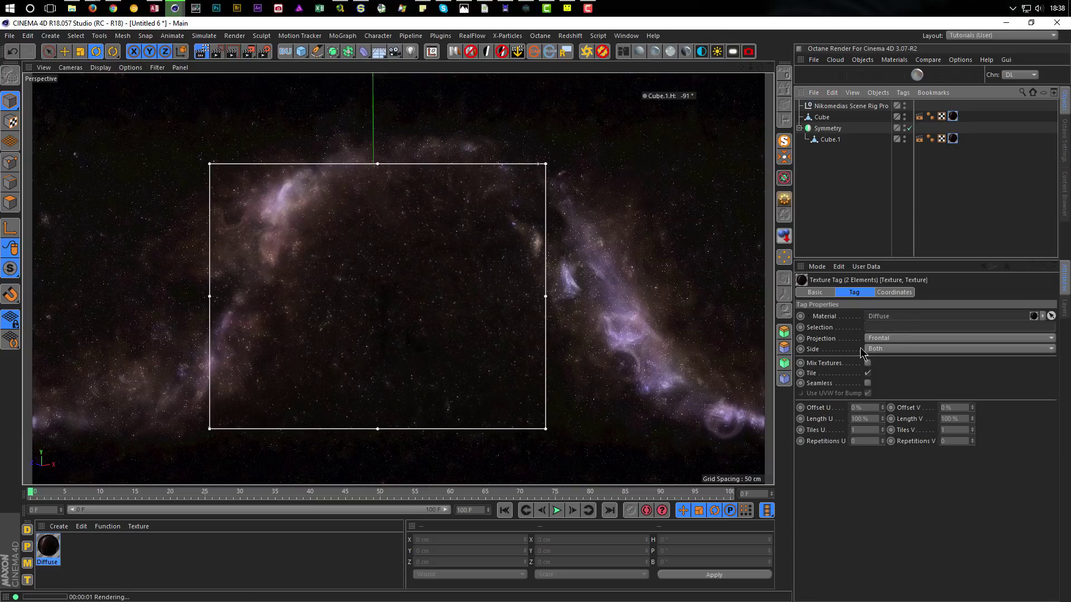
left_click(891, 351)
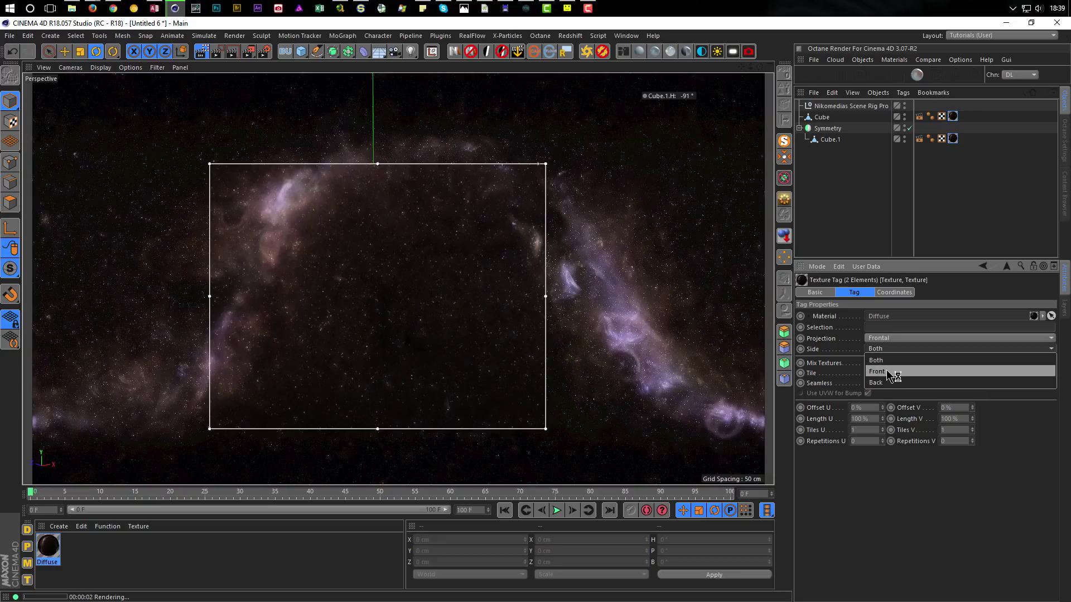
left_click(887, 372)
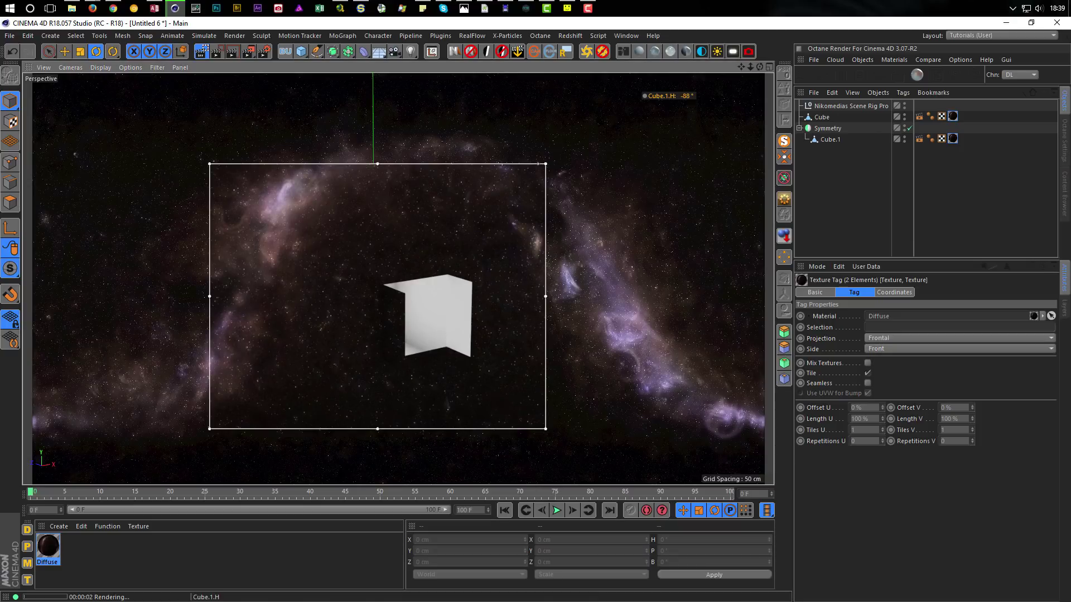
- Open the double doors to -132° with the viewport control and inspect the cube's interior up close
left_click_drag(686, 95, 658, 100)
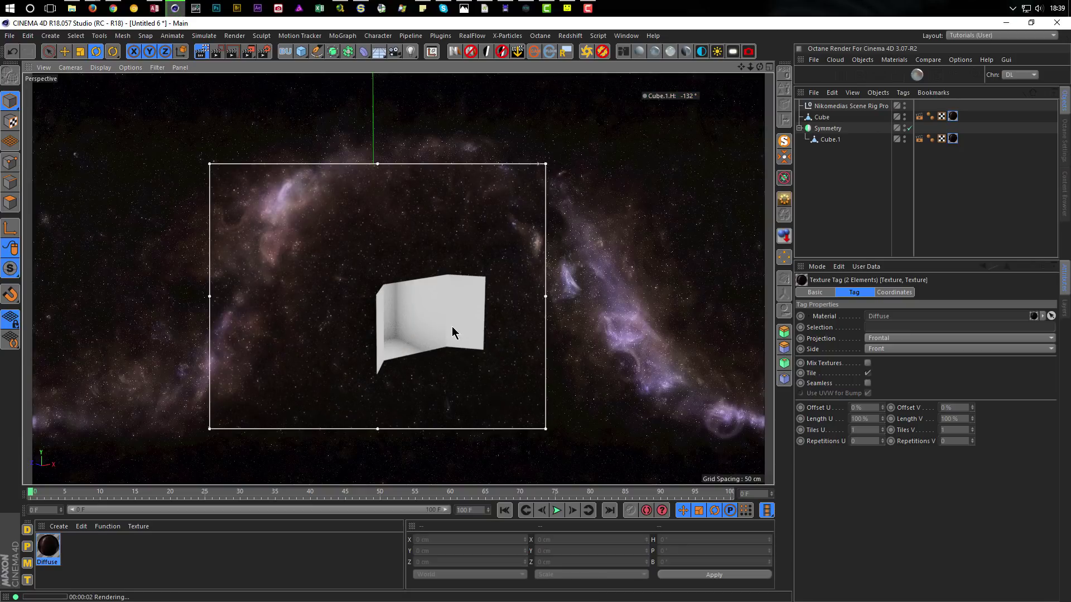
right_click_drag(450, 327, 533, 317, "alt")
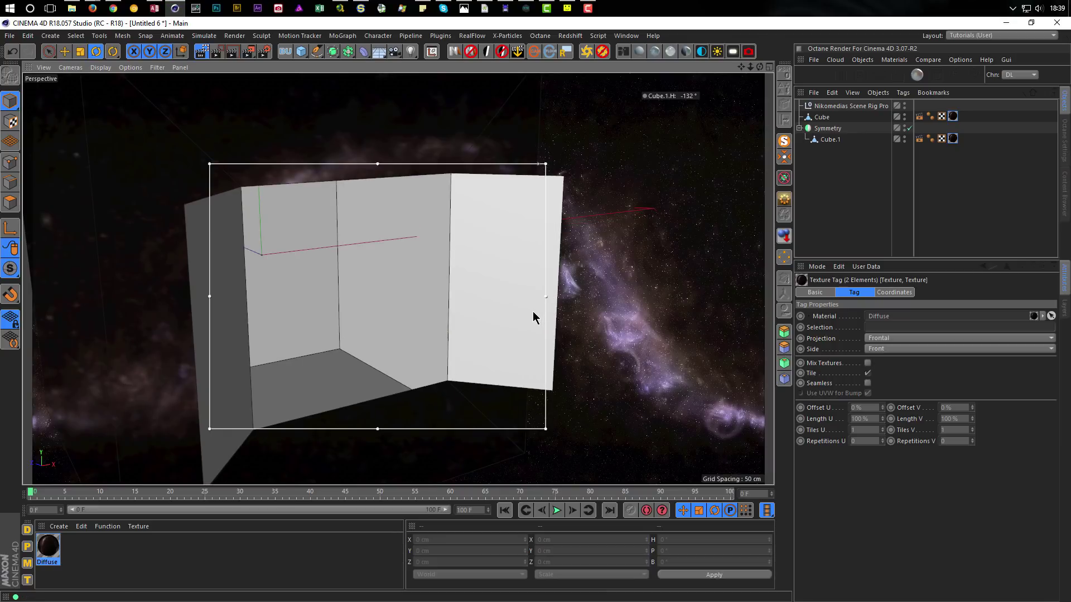
right_click_drag(419, 280, 437, 311, "alt")
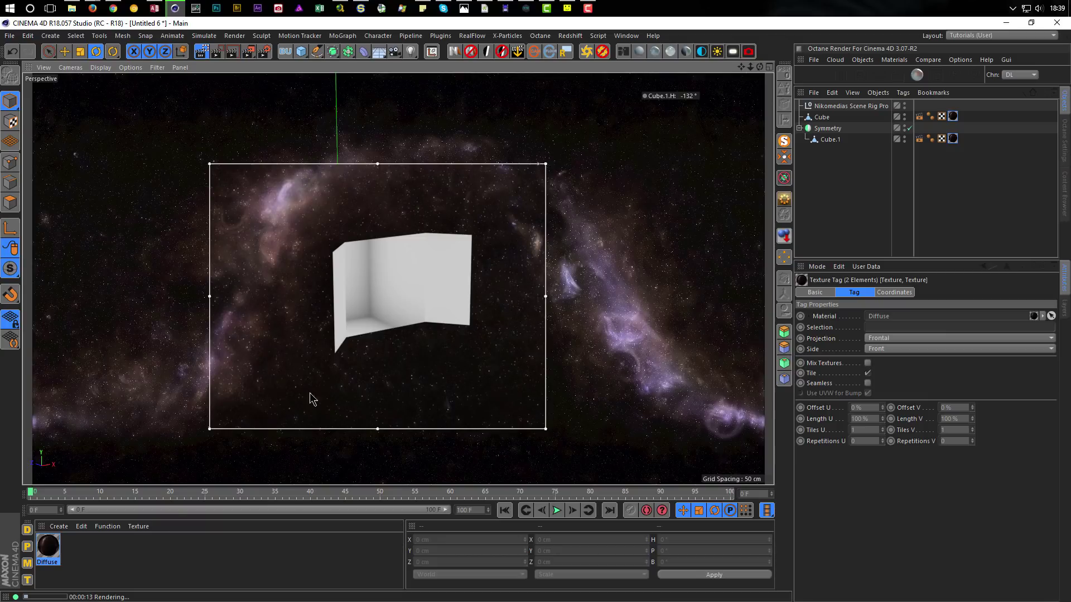
- Create a second Diffuse material and set its color to H 47°, S 7%, V 100%
left_click_drag(48, 545, 46, 558, "ctrl")
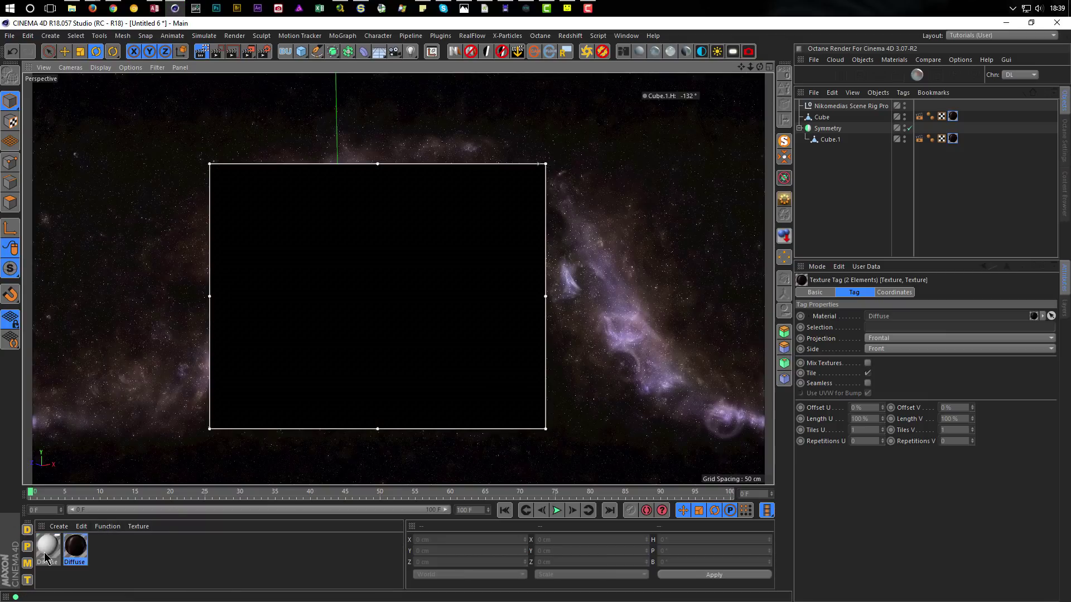
double_click(47, 552)
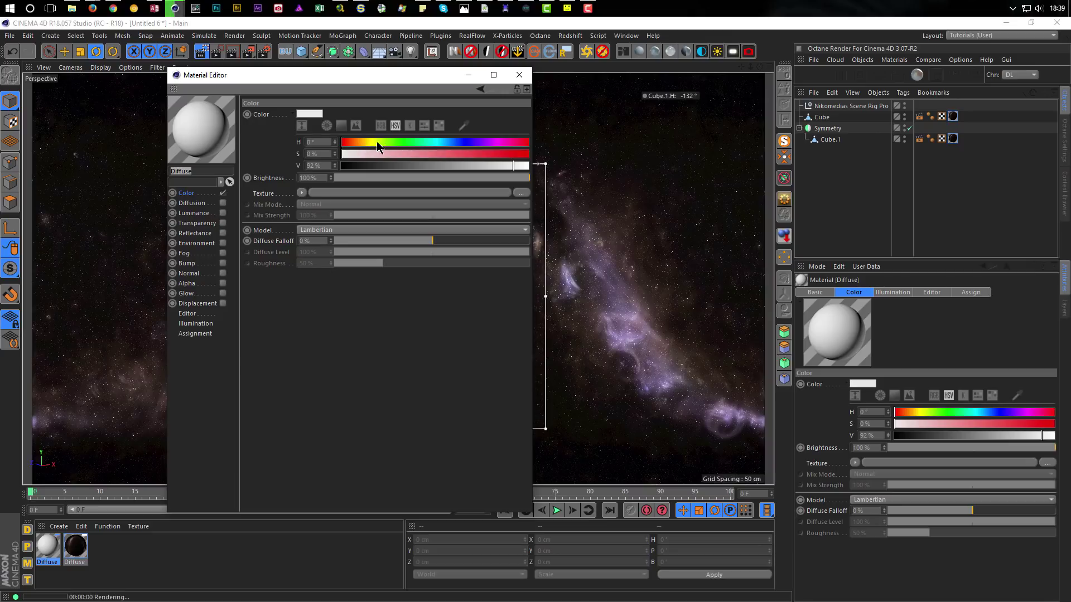
left_click(365, 142)
left_click(355, 154)
left_click_drag(431, 166, 530, 166)
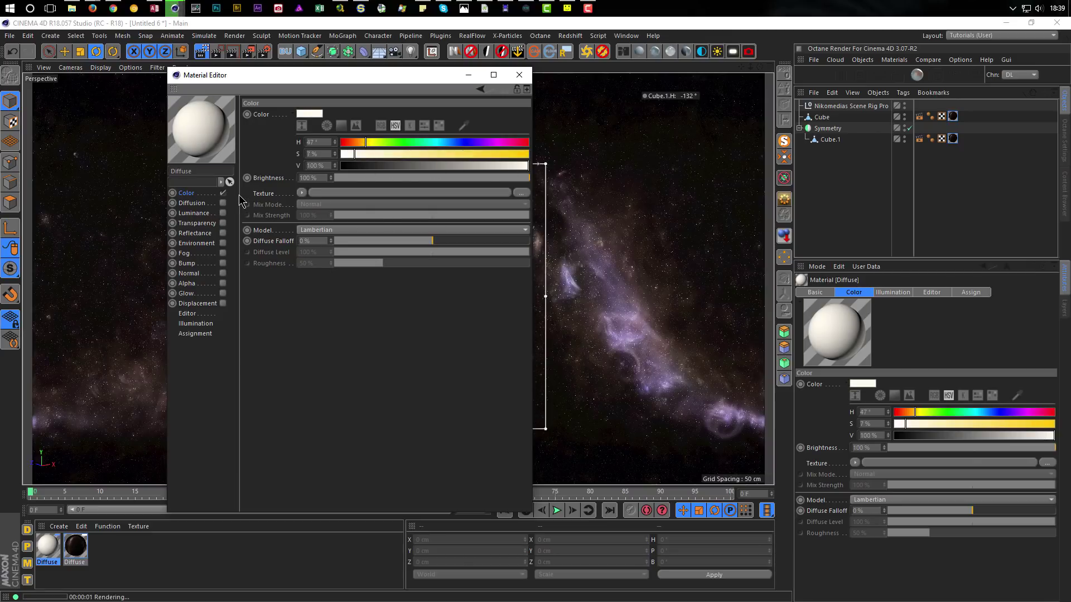
- Replace the new material's Color channel with Luminance at H 59°, S 7%, V 100% and about 82% brightness
left_click(222, 193)
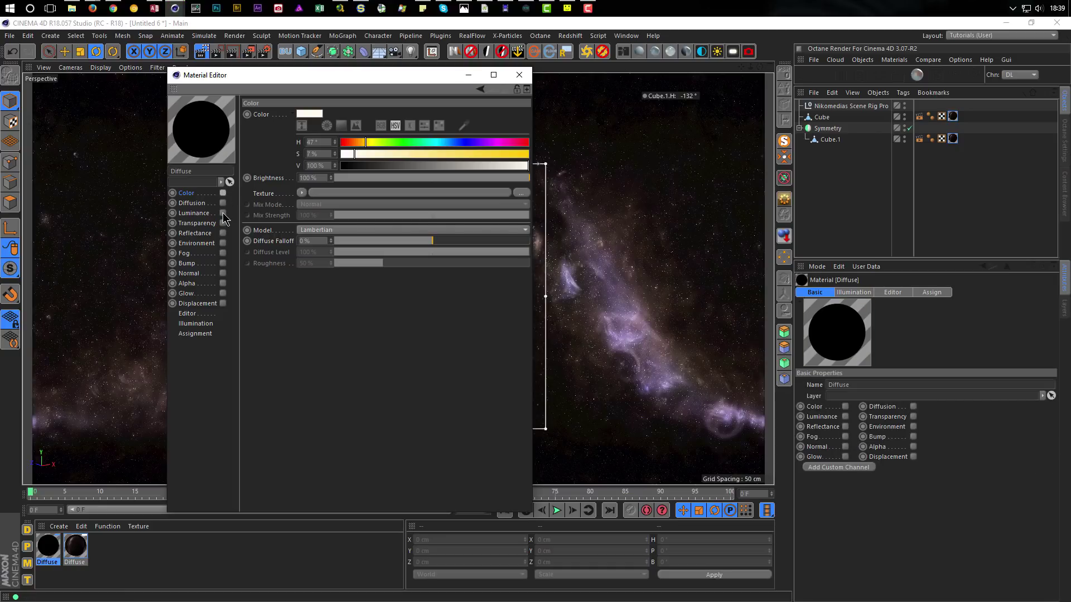
left_click(223, 213)
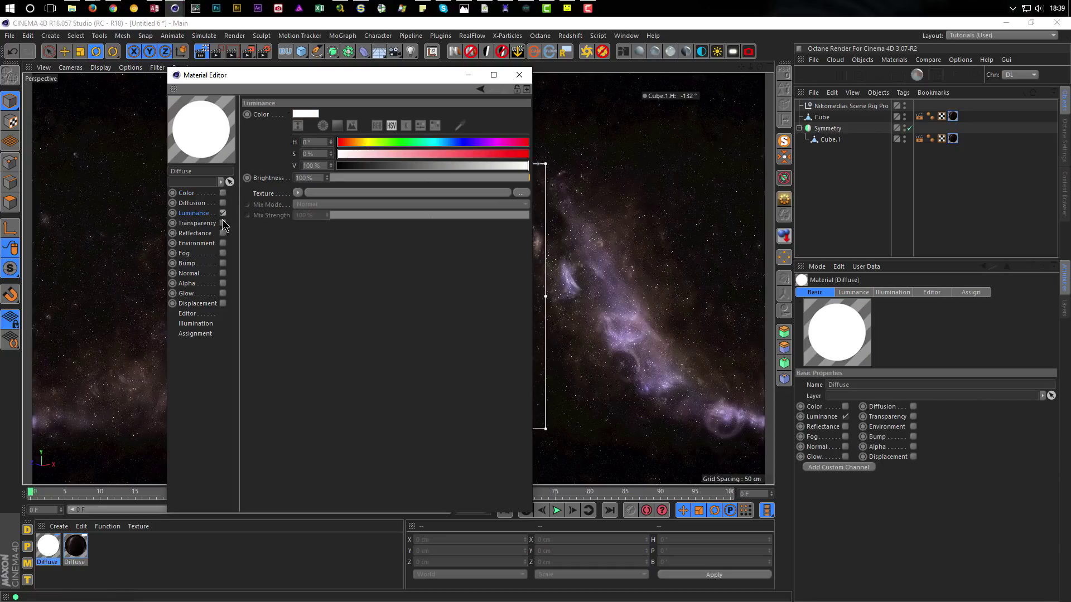
left_click(351, 154)
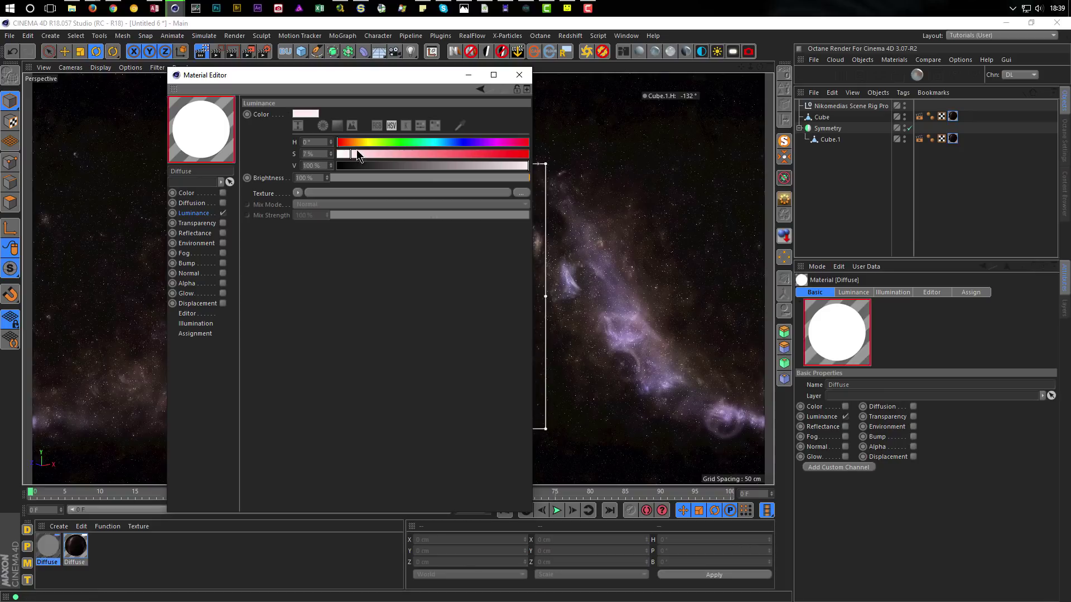
left_click(367, 142)
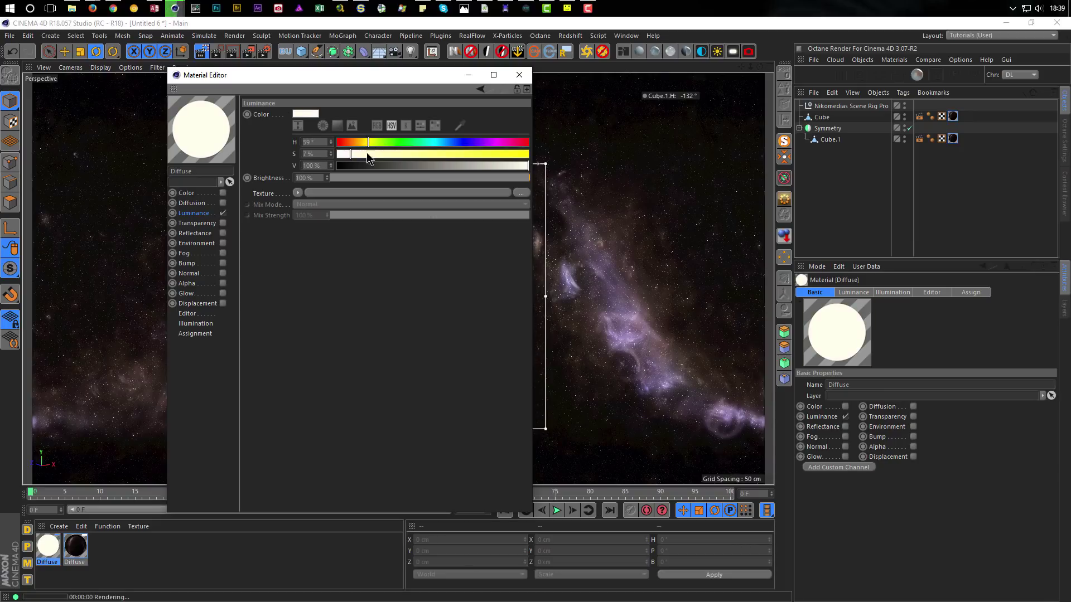
left_click_drag(500, 177, 491, 178)
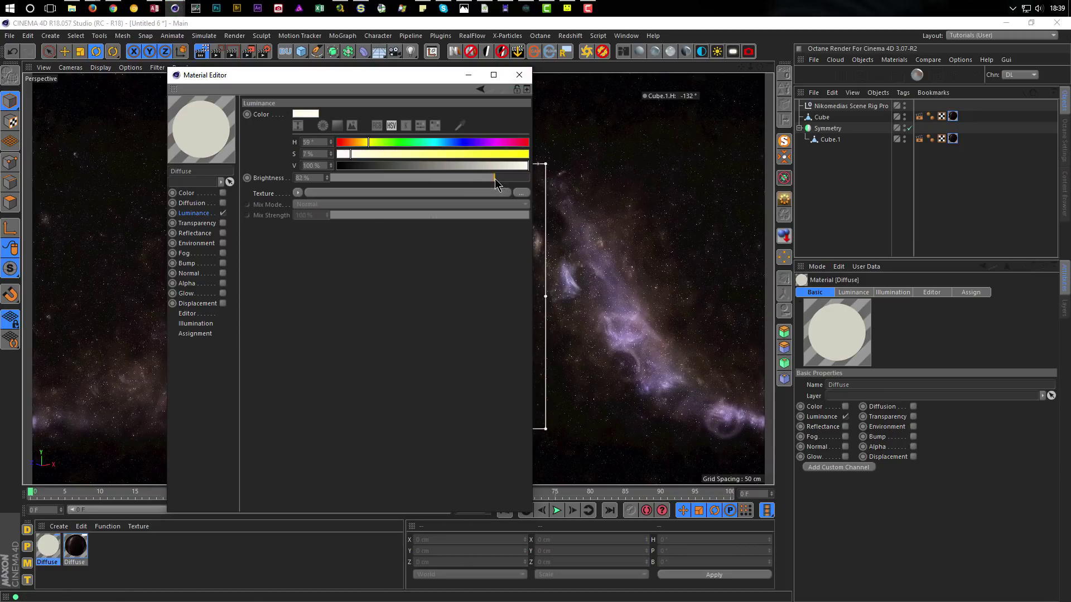
left_click(519, 75)
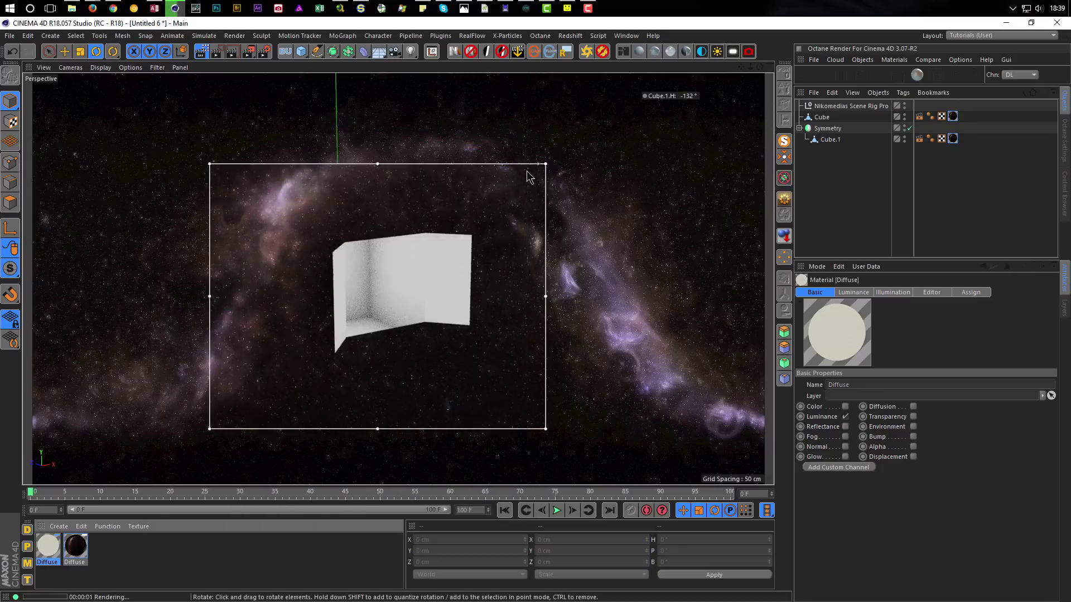
- Apply the luminous Diffuse material to Cube and Cube.1, and set the Side of both new texture tags to Back
left_click_drag(50, 546, 825, 117)
left_click_drag(971, 135, 972, 139, "ctrl")
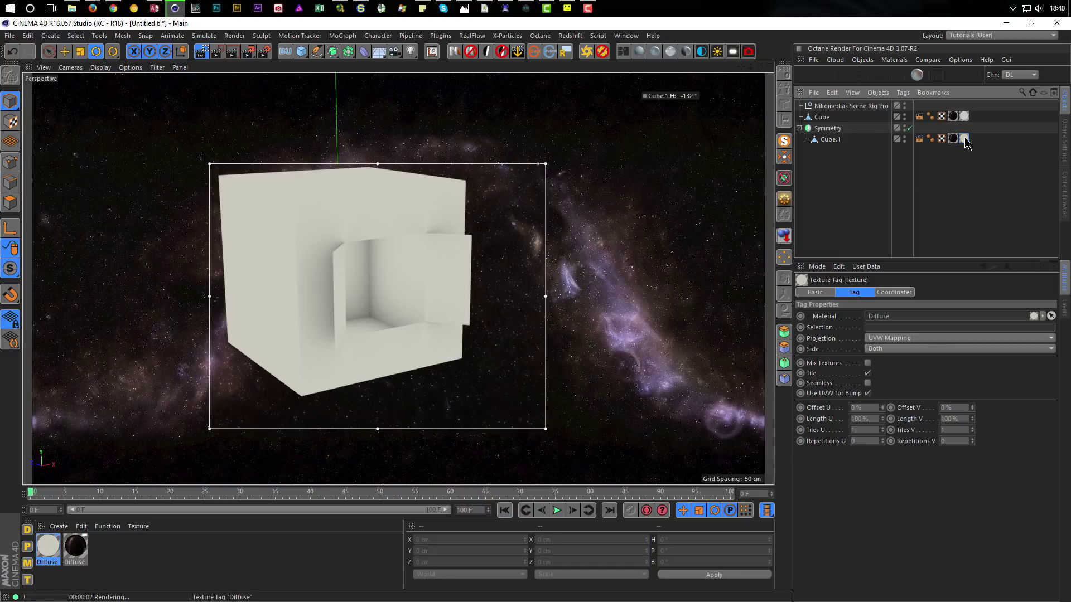
left_click(963, 116, "shift")
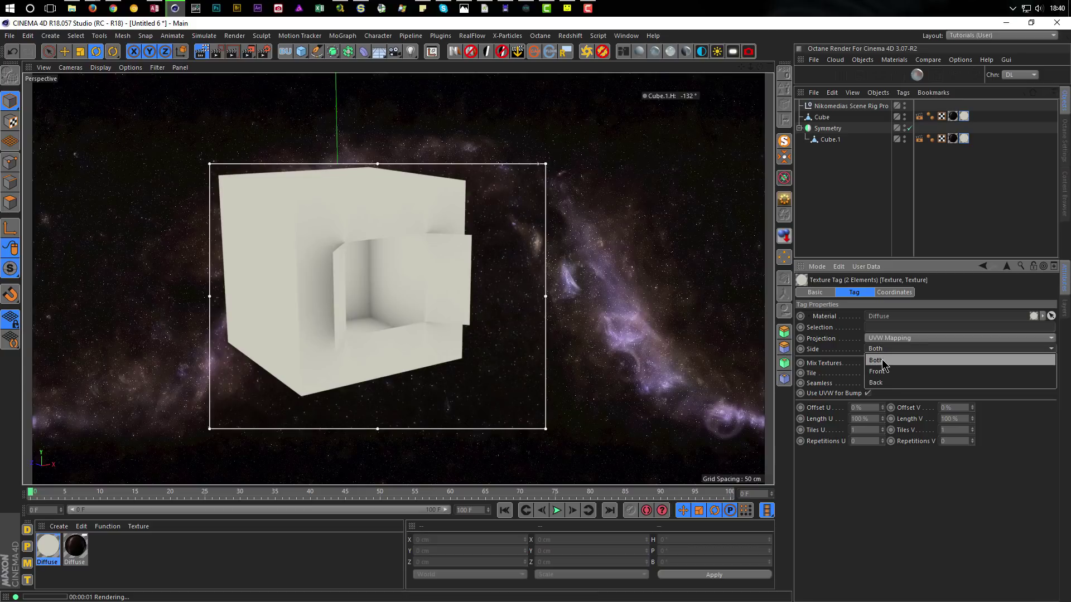
left_click(877, 383)
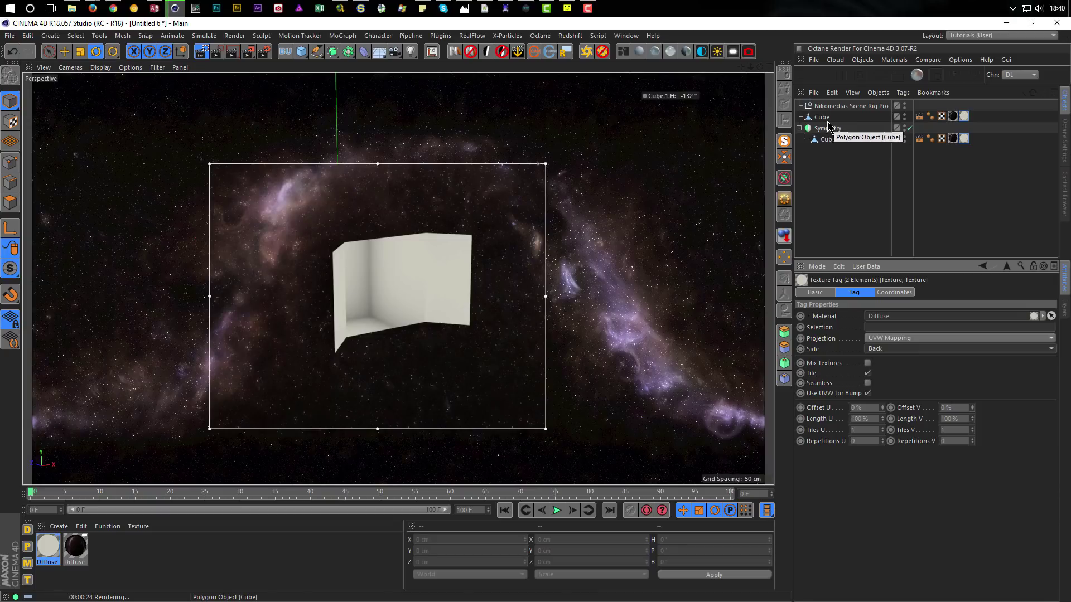
- Turn off the interactive render region and select the edge loop around the Cube's door opening
left_click(202, 53)
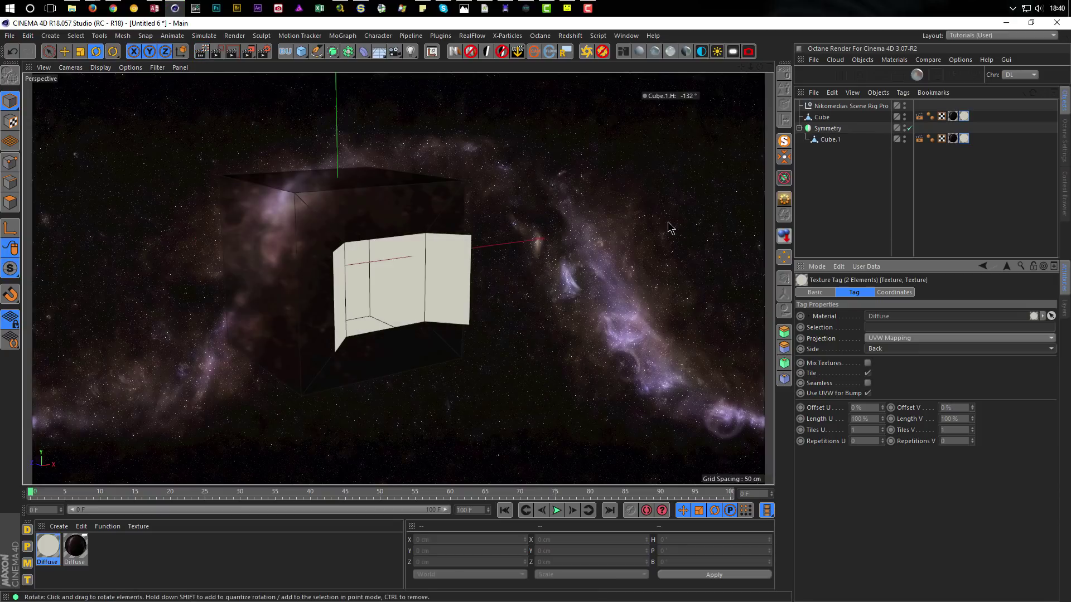
left_click(824, 118)
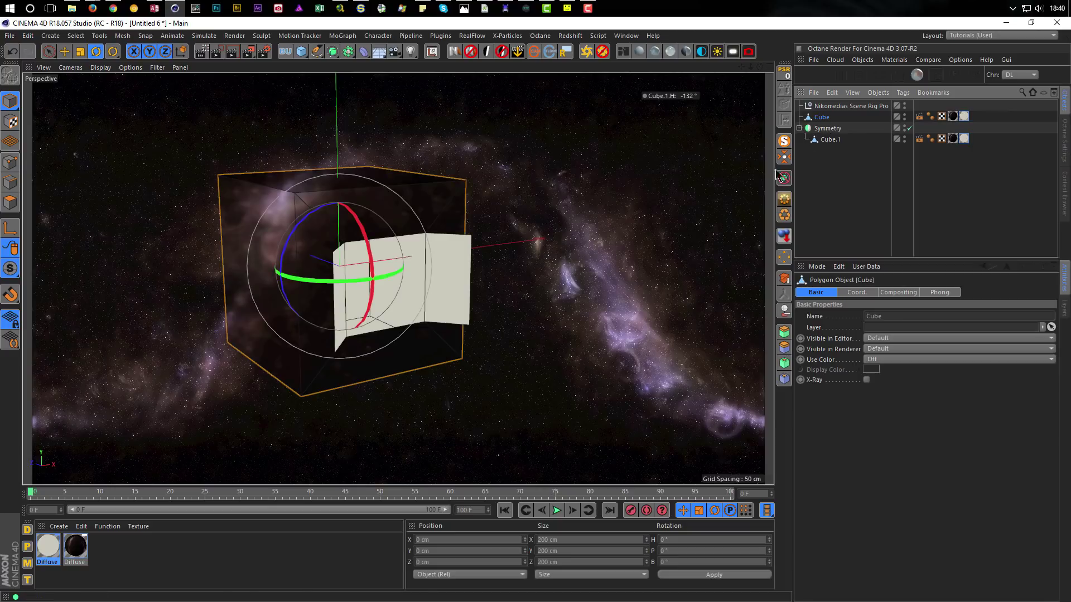
left_click(11, 182)
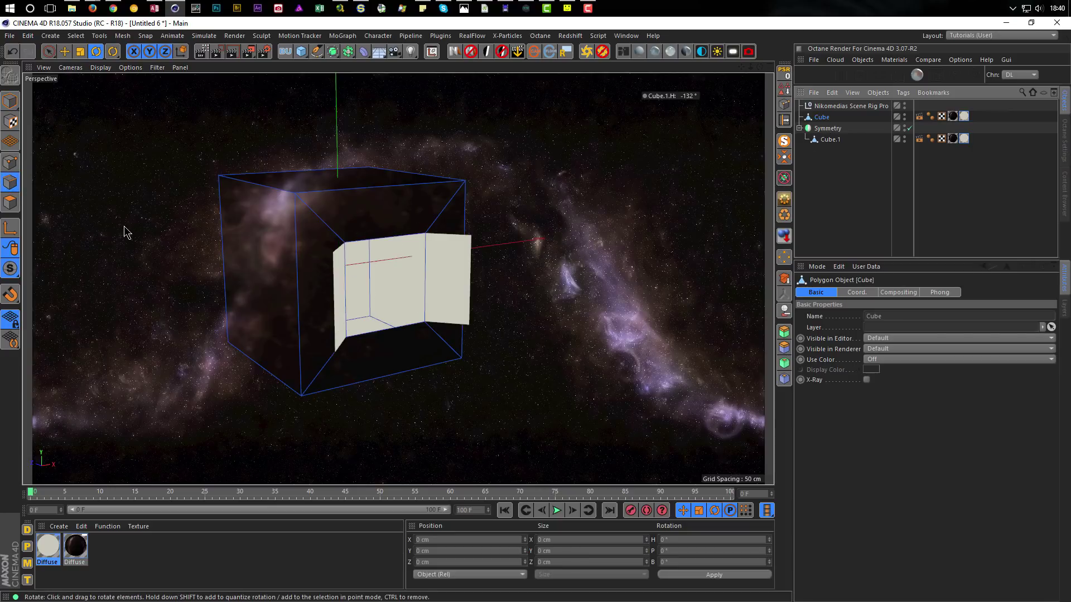
key("u")
key("l")
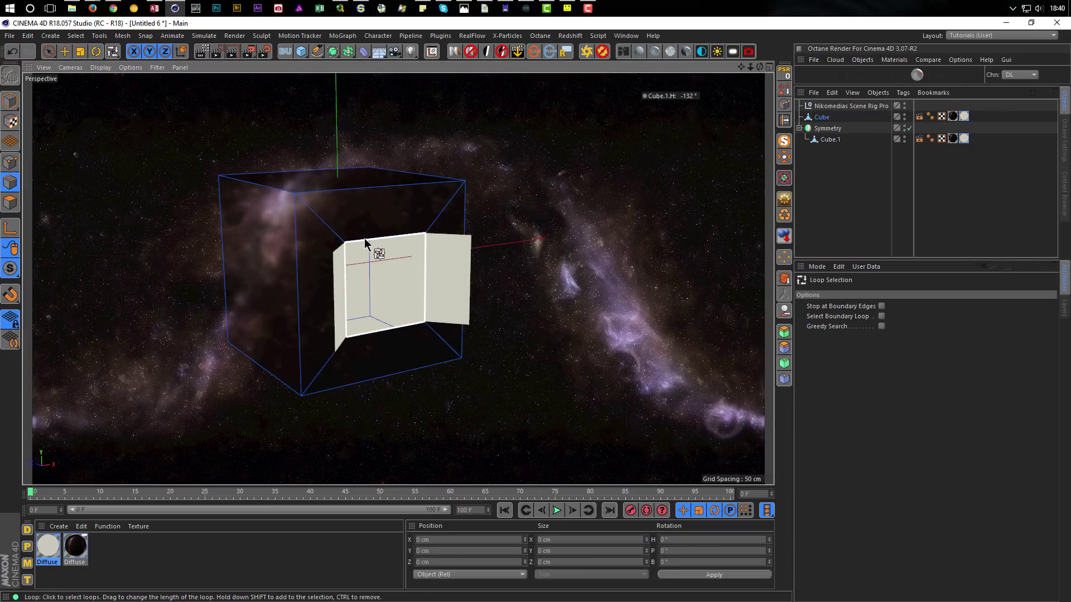
left_click(365, 240)
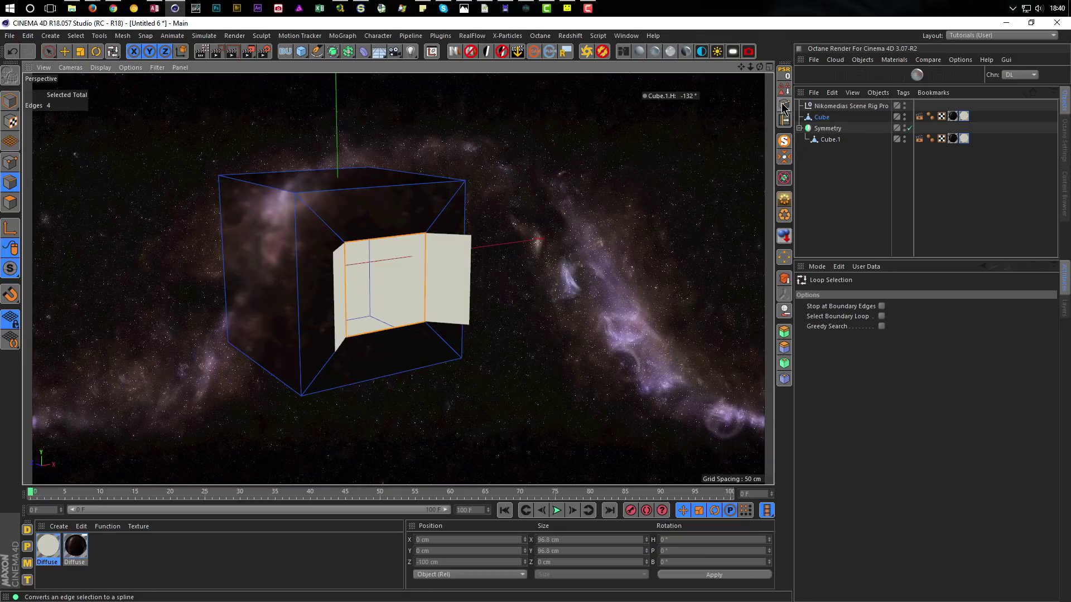
- Convert the selected edge loop to a spline and move that spline out of Cube to the end of the object hierarchy
left_click(122, 36)
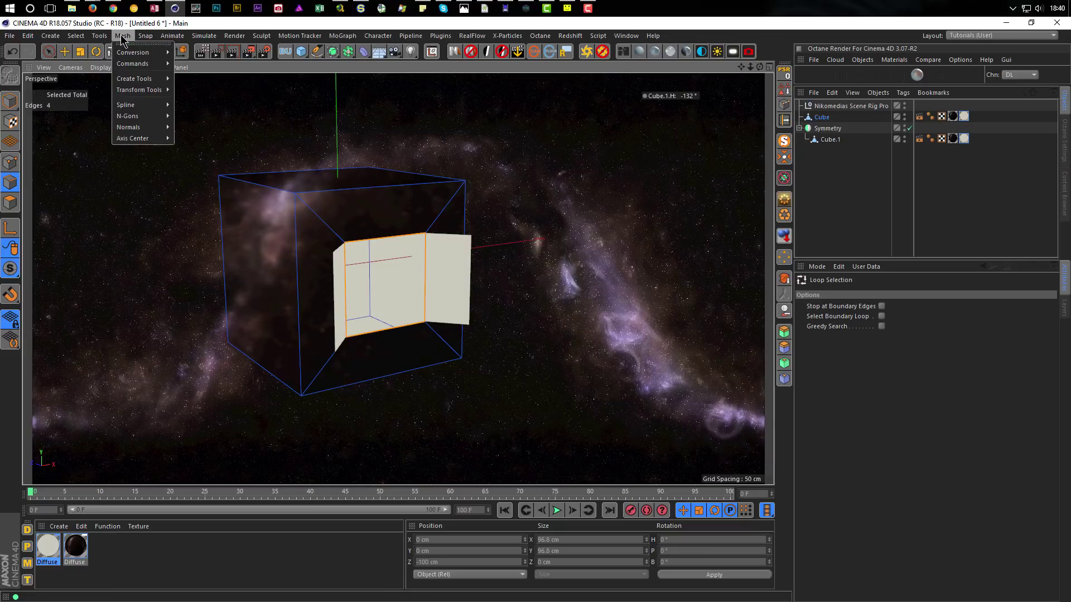
mouse_move(132, 65)
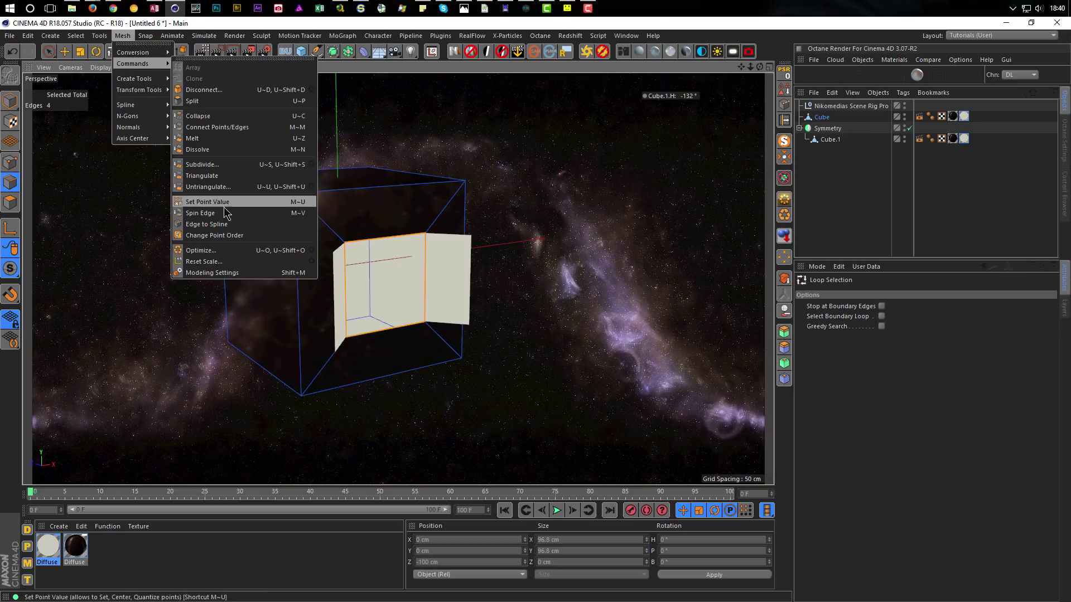
left_click(225, 224)
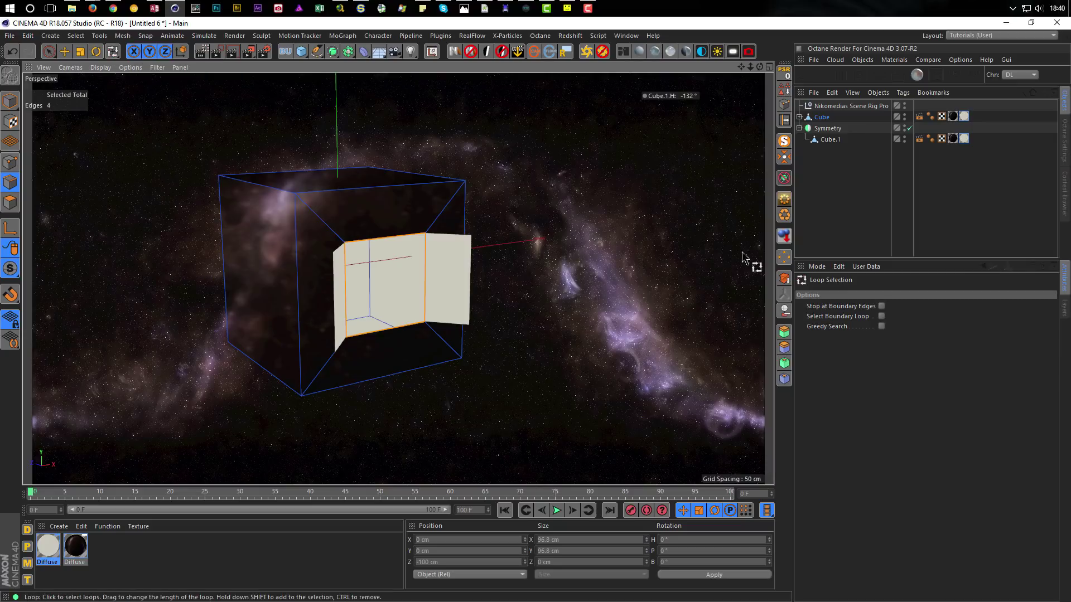
left_click(799, 117)
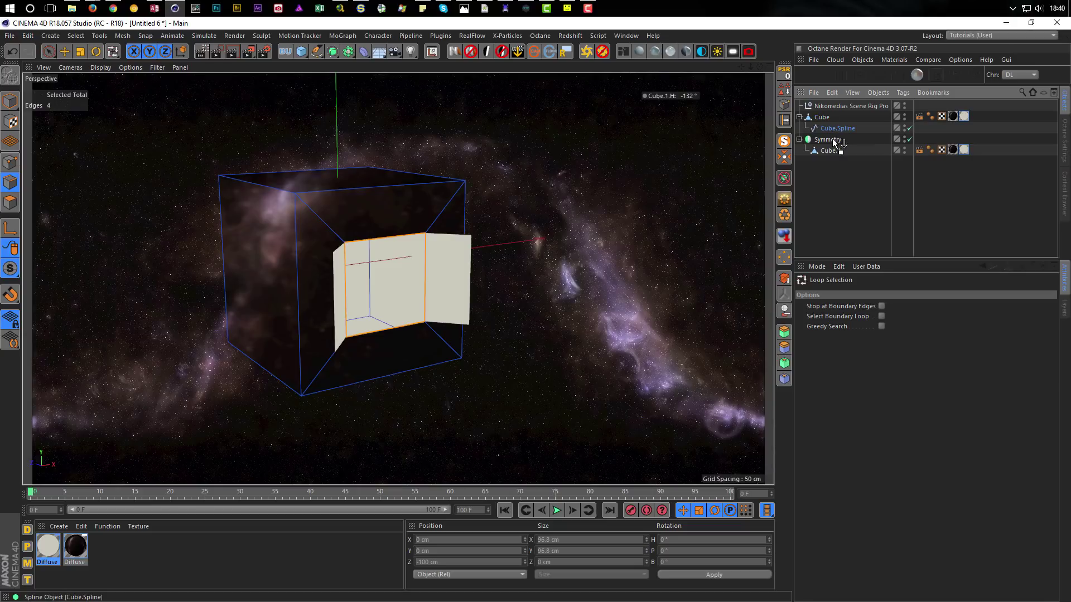
left_click_drag(830, 128, 827, 152)
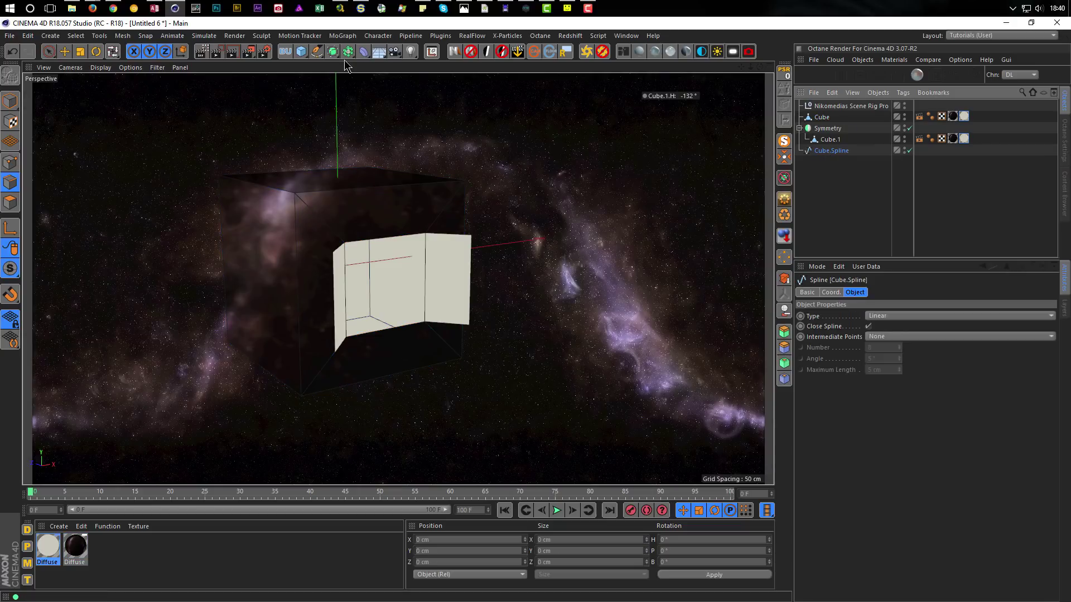
- Add a Rectangle spline 20 cm wide and 20 cm high, and place it directly above Cube.Spline in the object hierarchy
left_click(317, 51)
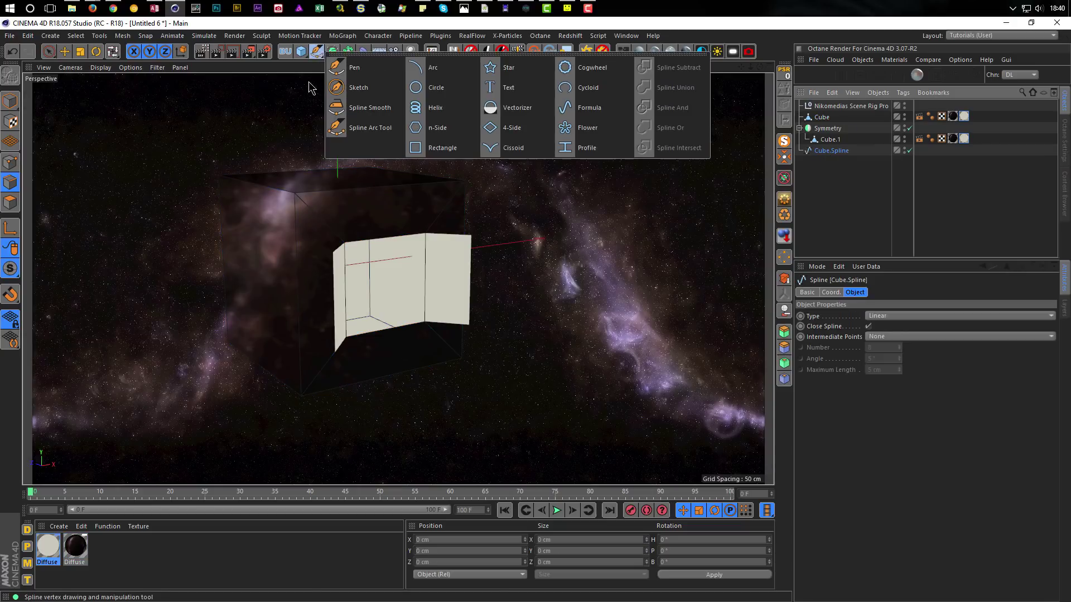
left_click(432, 147)
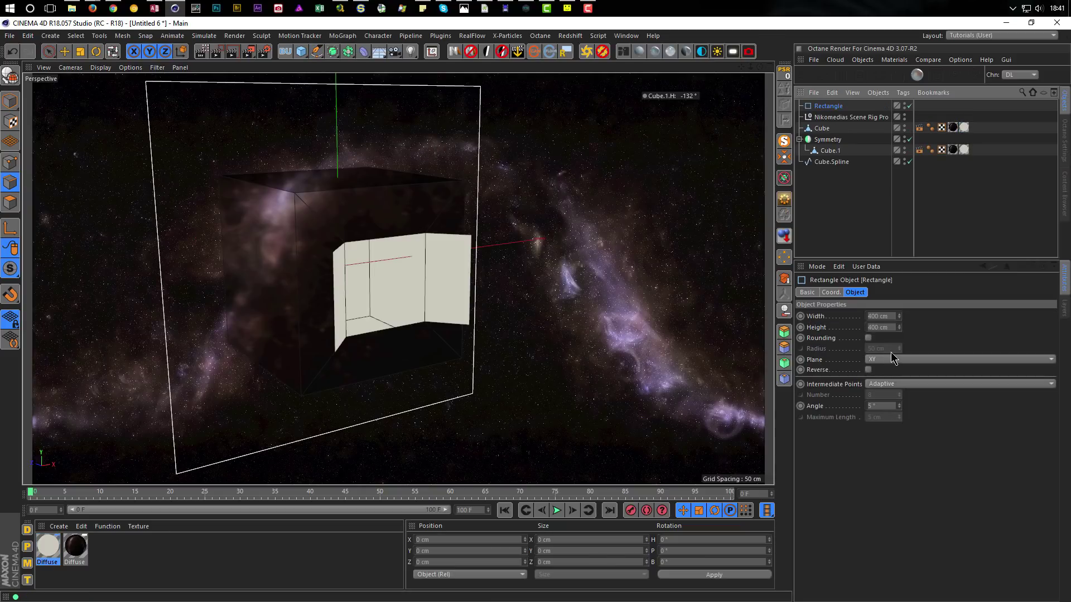
left_click(886, 317)
type("20")
key("Tab")
type("20")
key("Return")
left_click_drag(837, 107, 822, 159)
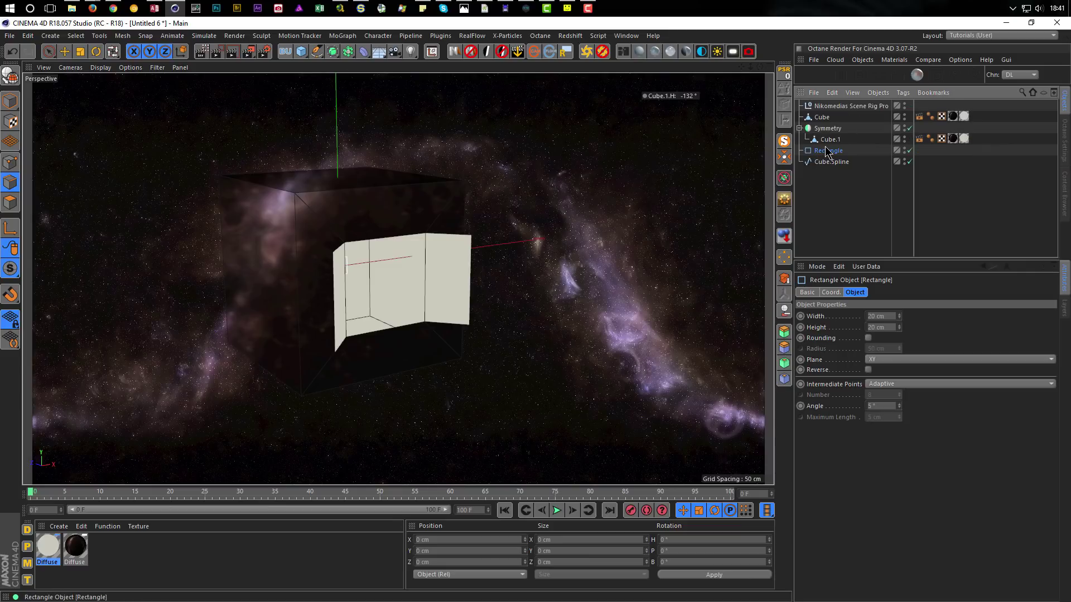
- Build a door frame with a Sweep using the Rectangle as profile and Cube.Spline as path
left_click(333, 51)
left_click(369, 109, "alt")
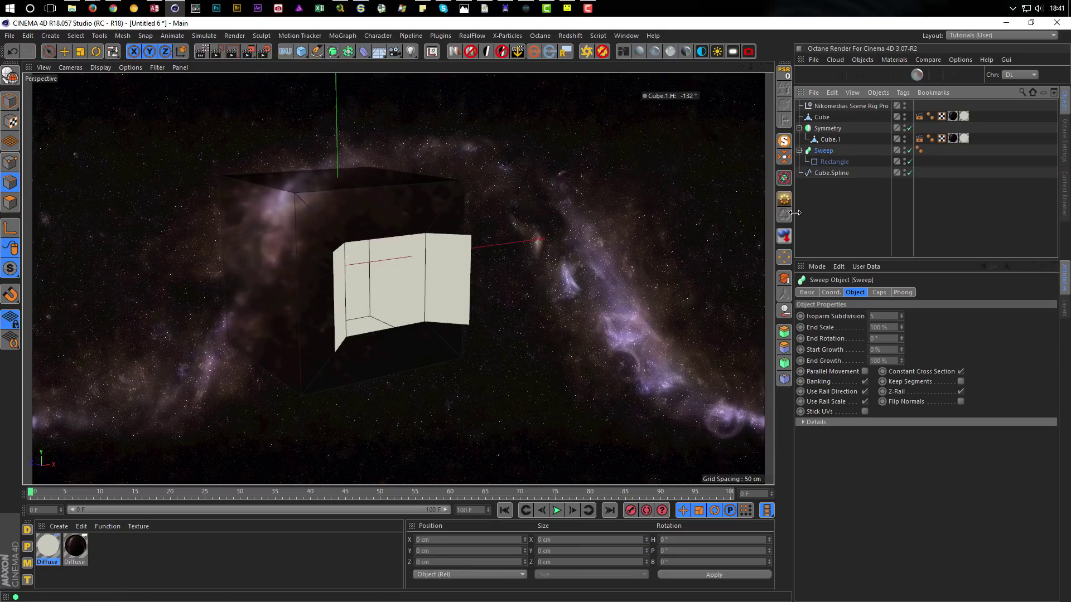
left_click_drag(831, 173, 843, 172)
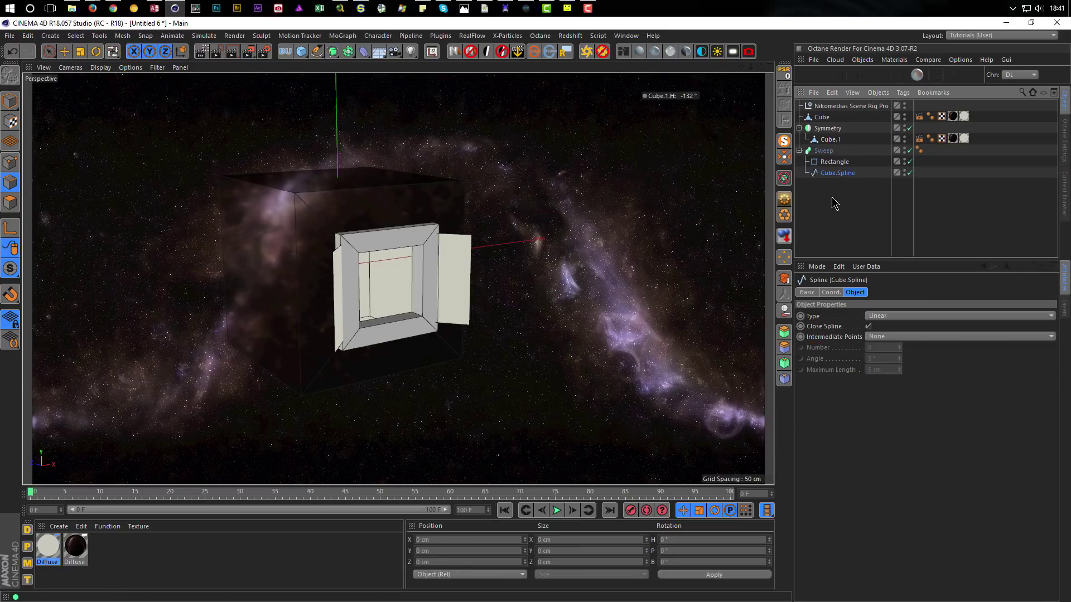
- Set the sweep profile Rectangle's width and height to 10 cm each
left_click(835, 162)
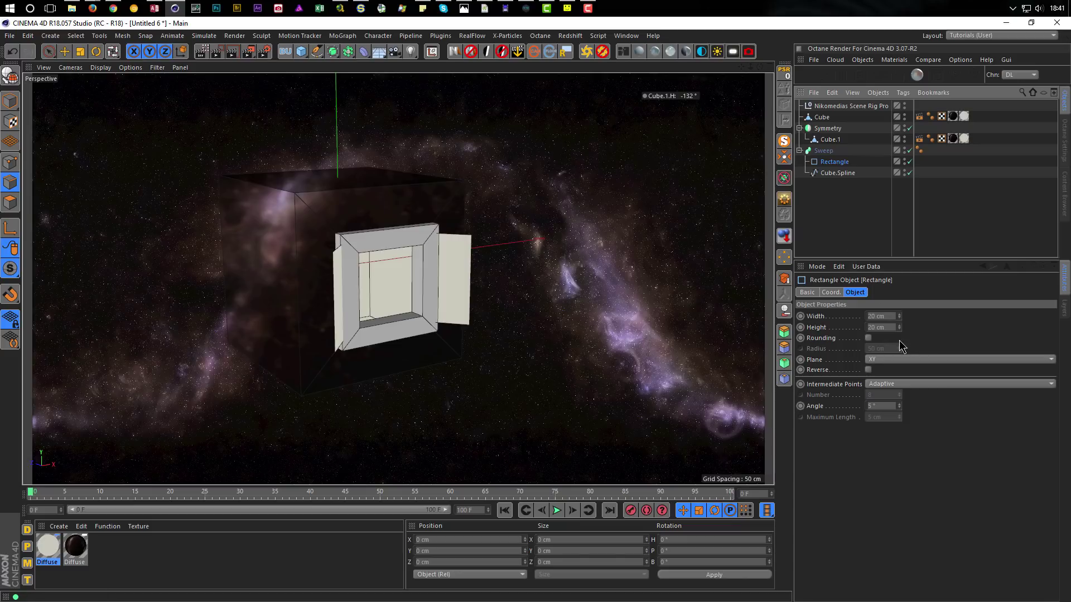
left_click(892, 315)
type("10")
key("Tab")
type("10")
key("Return")
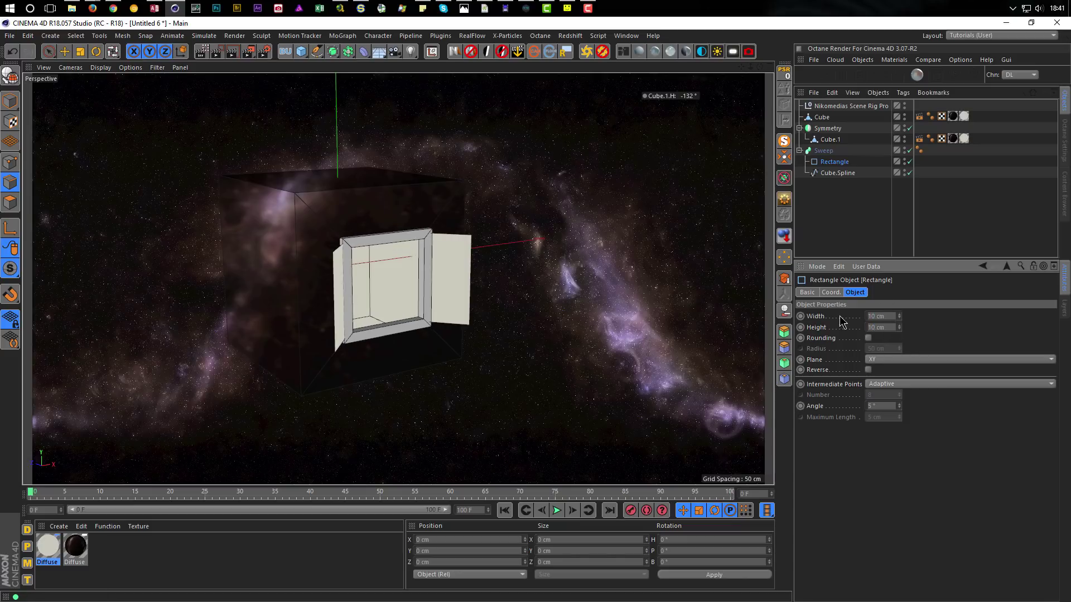
- Create a Glossy Metal material and review its Reflectance and Layer Fresnel settings
left_click(27, 564)
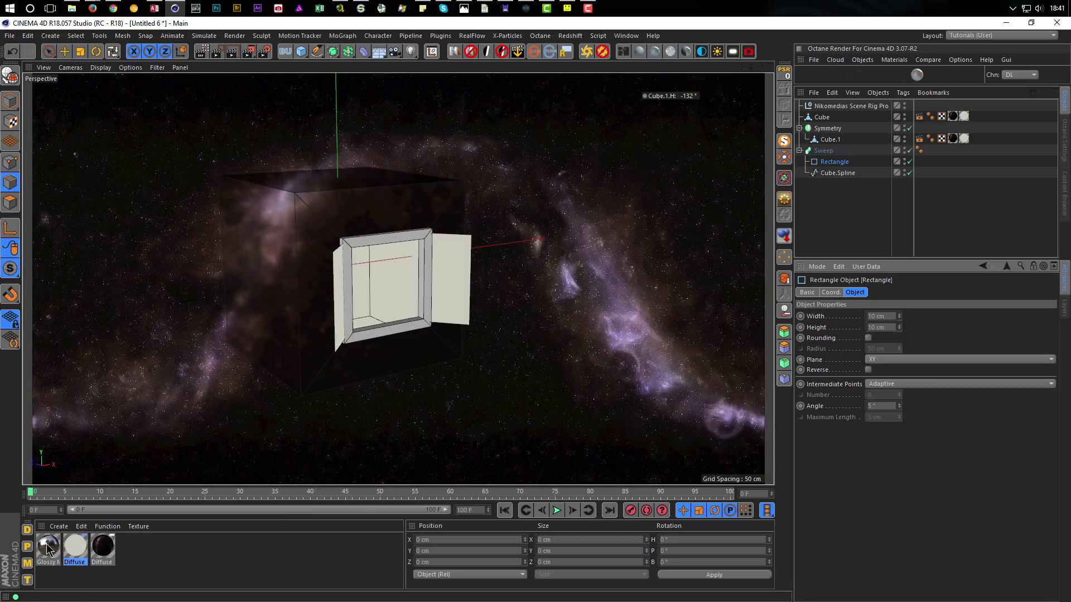
double_click(48, 548)
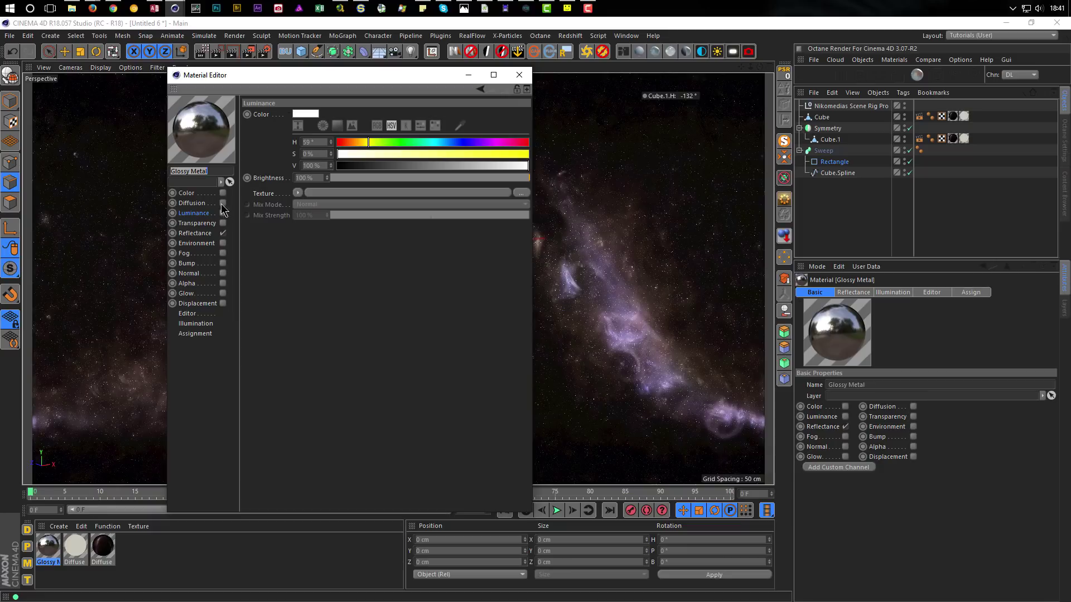
left_click(204, 234)
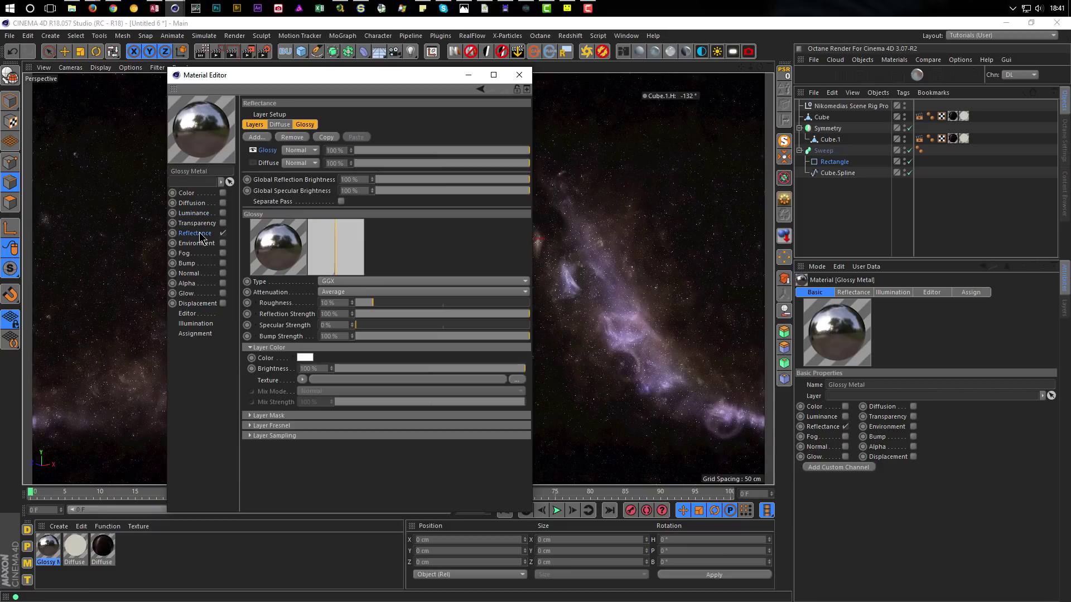
left_click(290, 425)
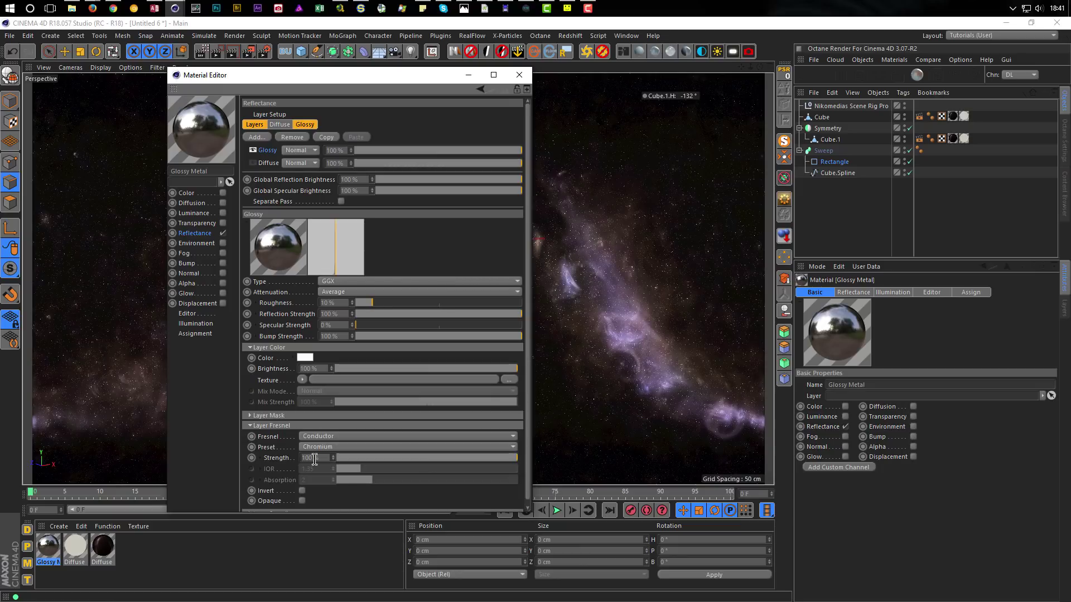
left_click(290, 425)
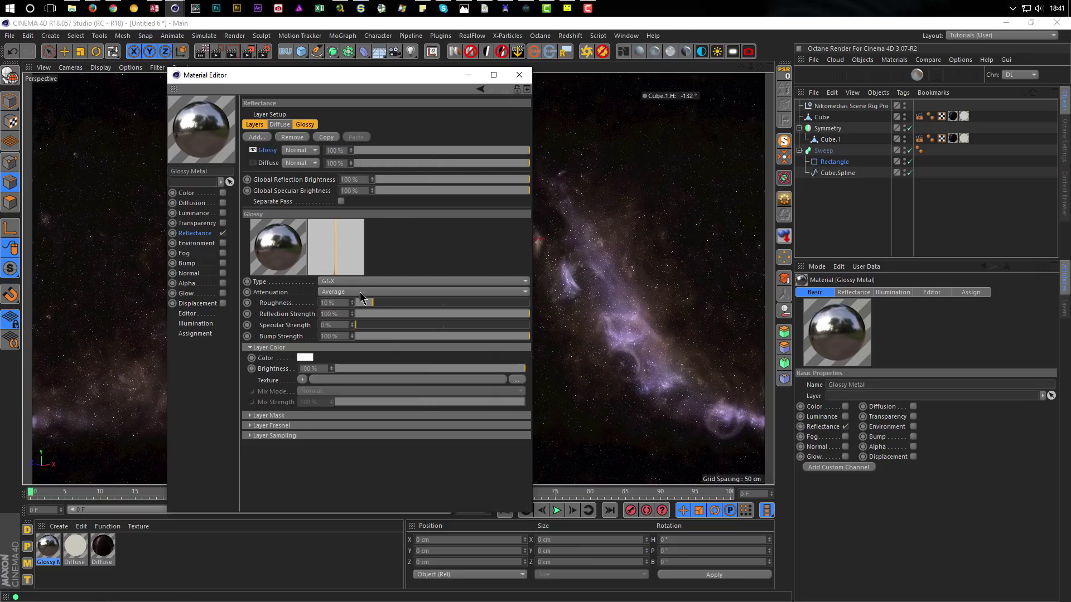
left_click(519, 76)
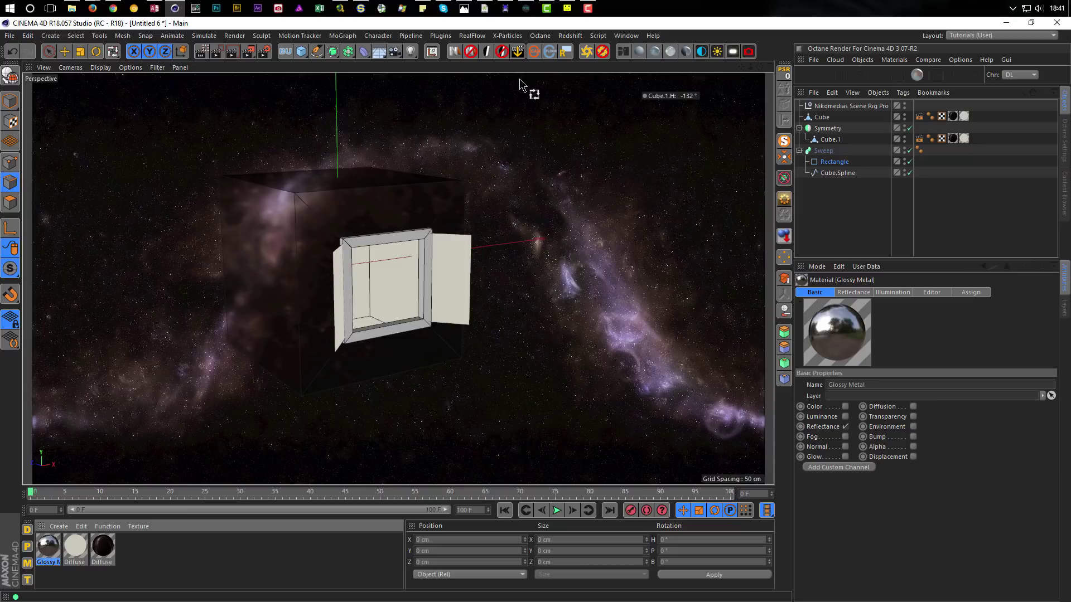
- Apply the Glossy Metal material to the Sweep door frame and preview it with an interactive render region
left_click_drag(55, 552, 825, 149)
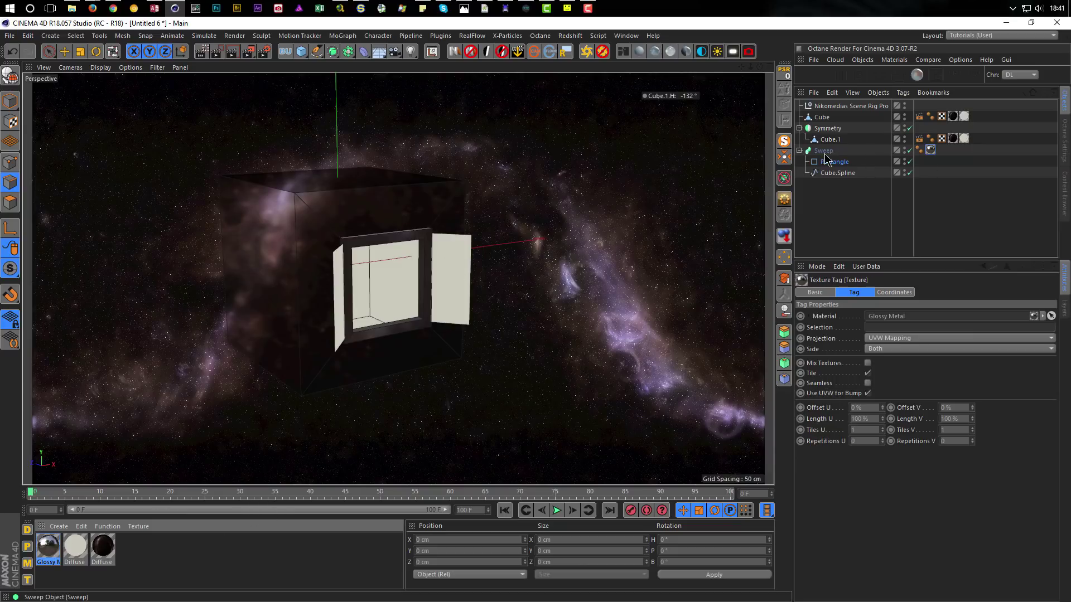
left_click(202, 51)
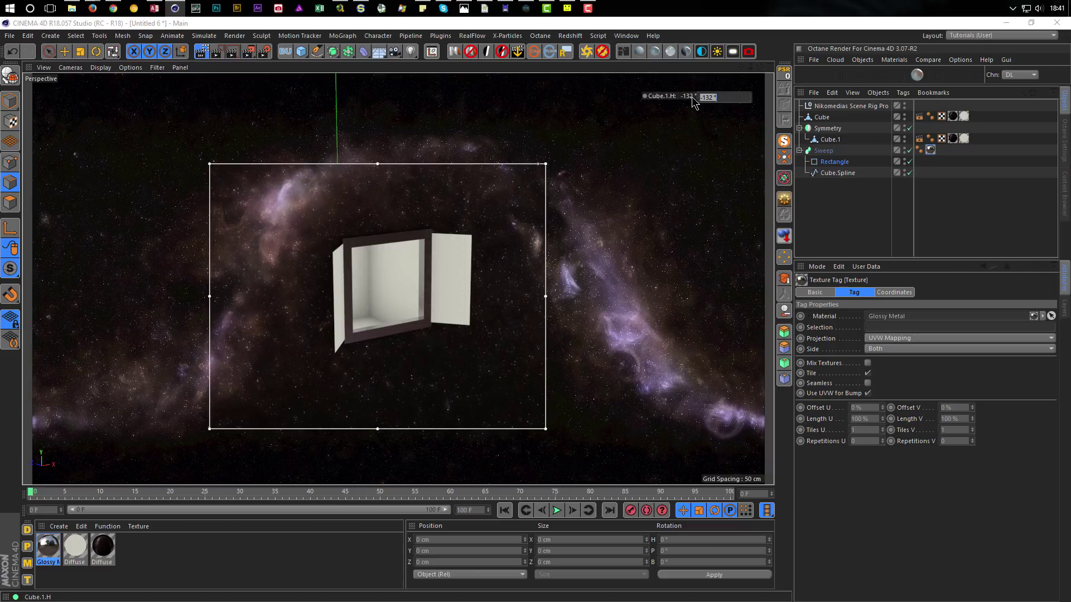
- Close the double doors by setting Cube.1.H to 0°, and swing them open again to -133°
left_click_drag(692, 100, 693, 102)
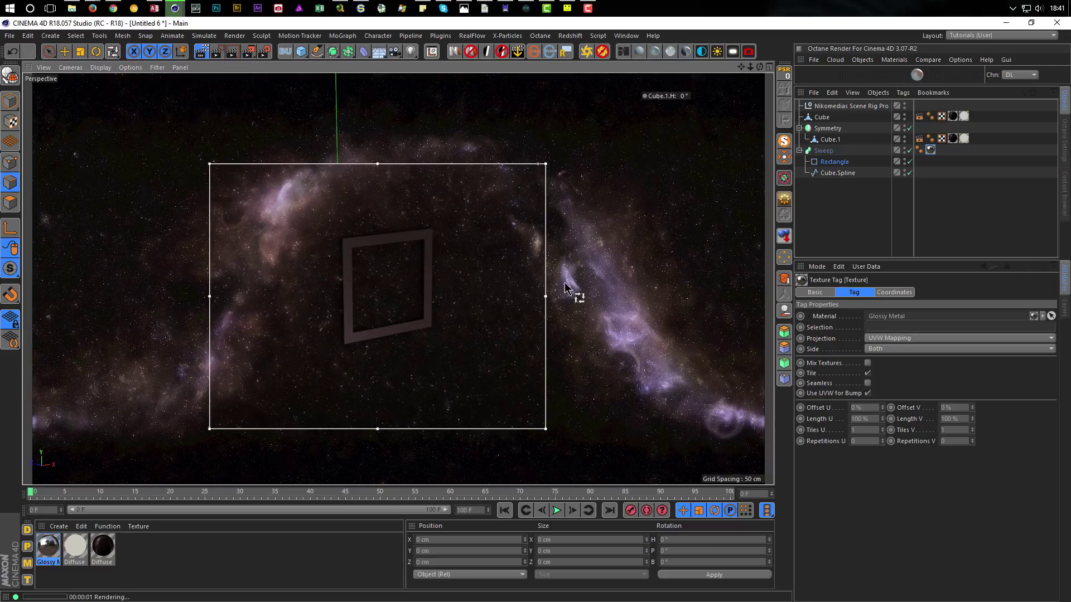
mouse_move(382, 260)
left_mouse_down("alt")
mouse_move(397, 247)
mouse_move(375, 237)
mouse_move(377, 250)
left_mouse_up("alt")
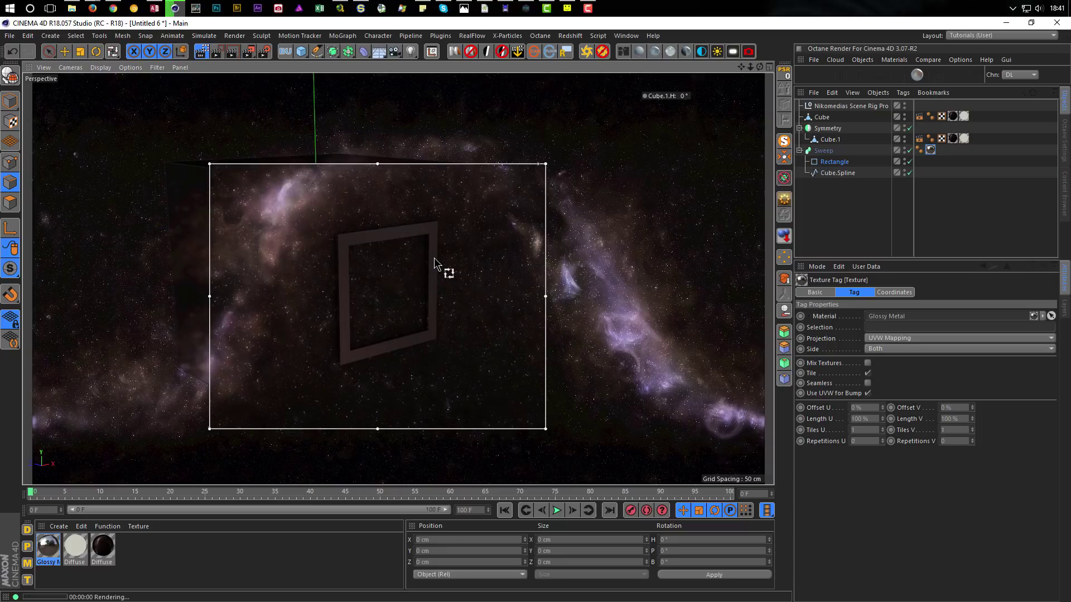
left_click_drag(684, 96, 642, 95)
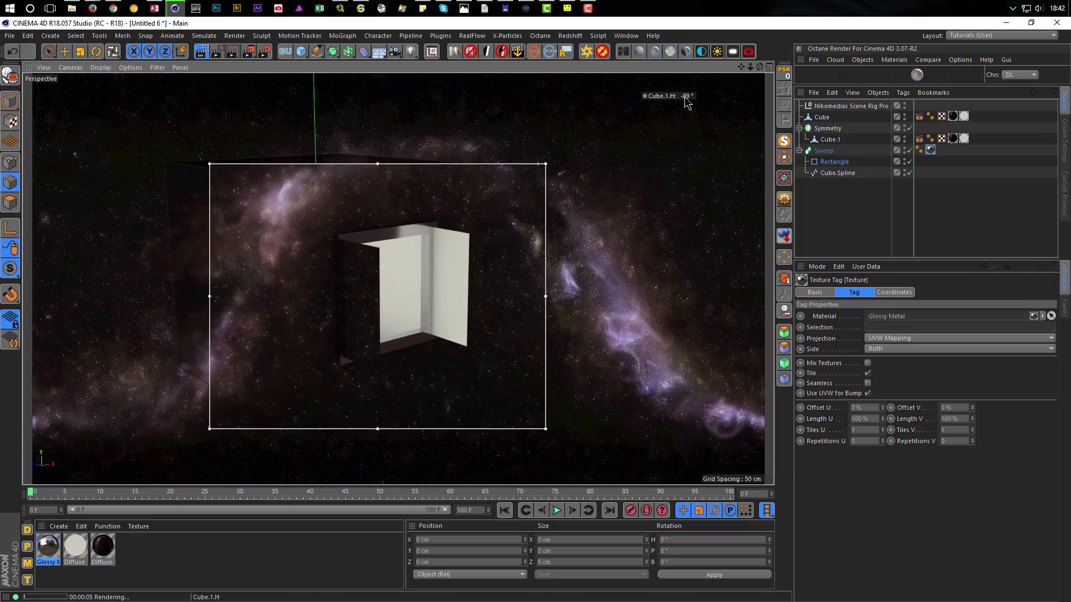
left_click_drag(686, 101, 667, 101)
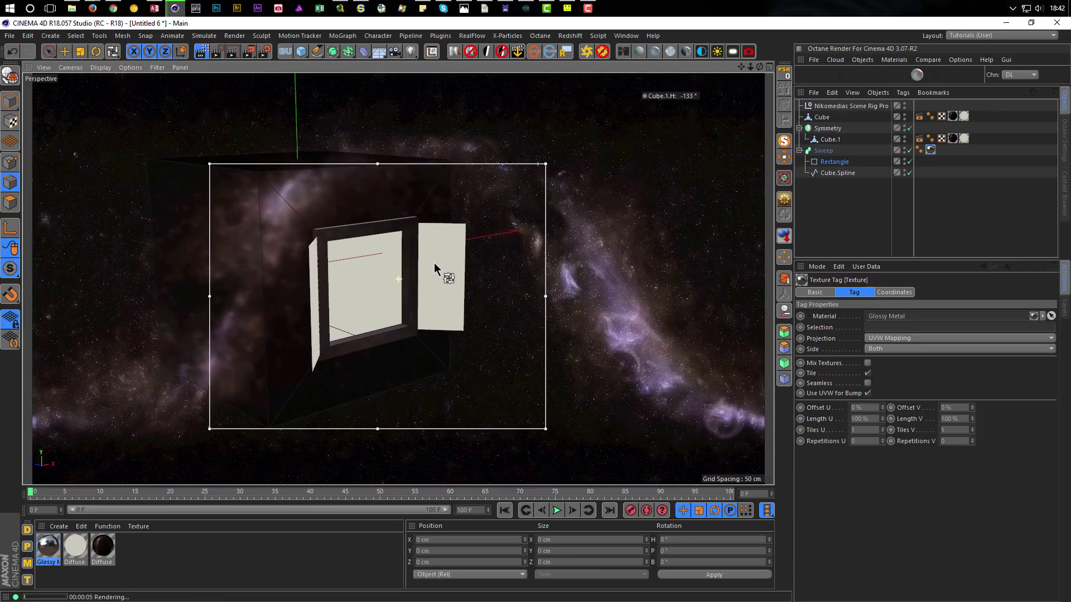
- Enlarge the interactive render region so it covers more of the background around the open doors and frame
left_click_drag(207, 161, 147, 132)
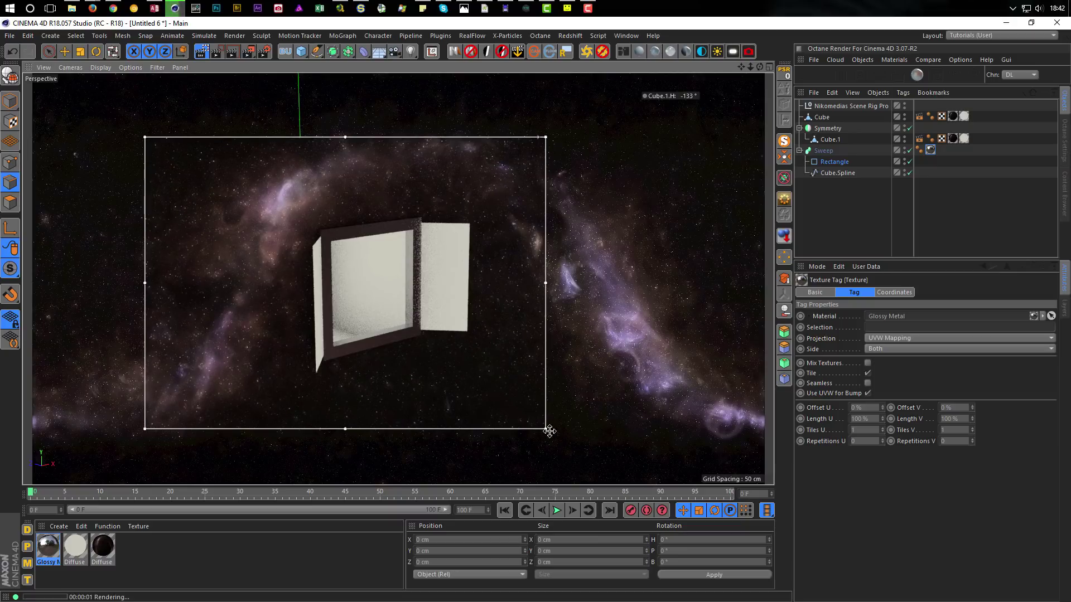
left_click_drag(550, 431, 602, 450)
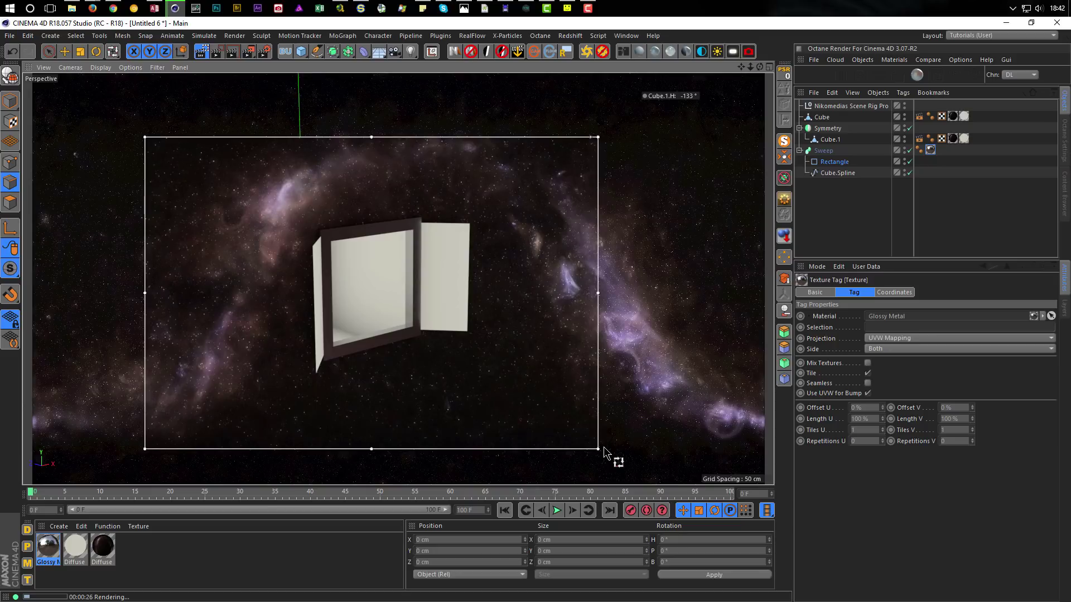
mouse_move(146, 137)
left_mouse_down()
mouse_move(229, 162)
mouse_move(146, 143)
left_mouse_up()
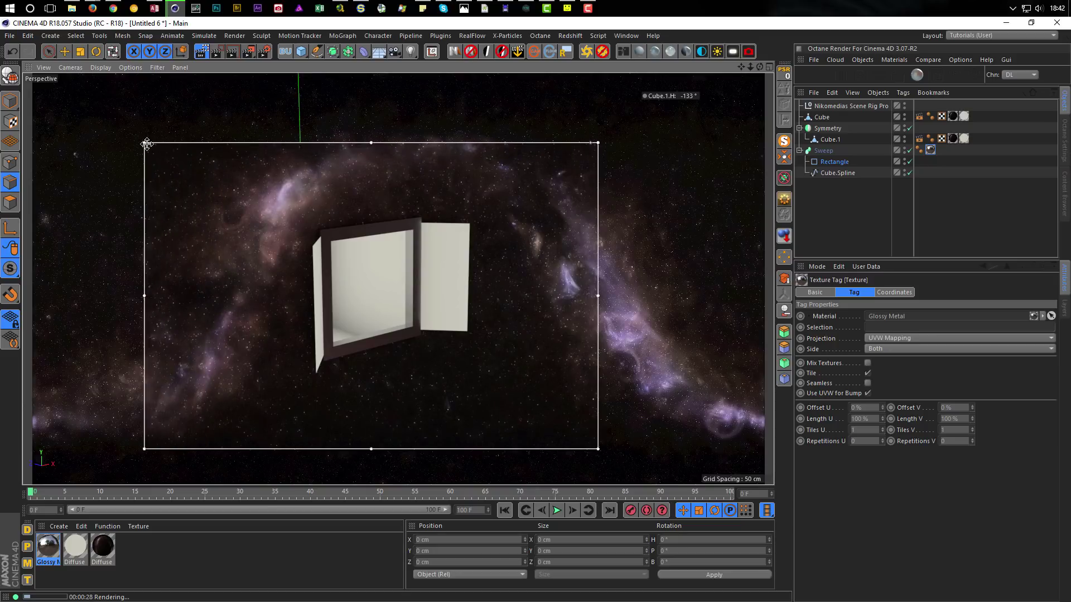